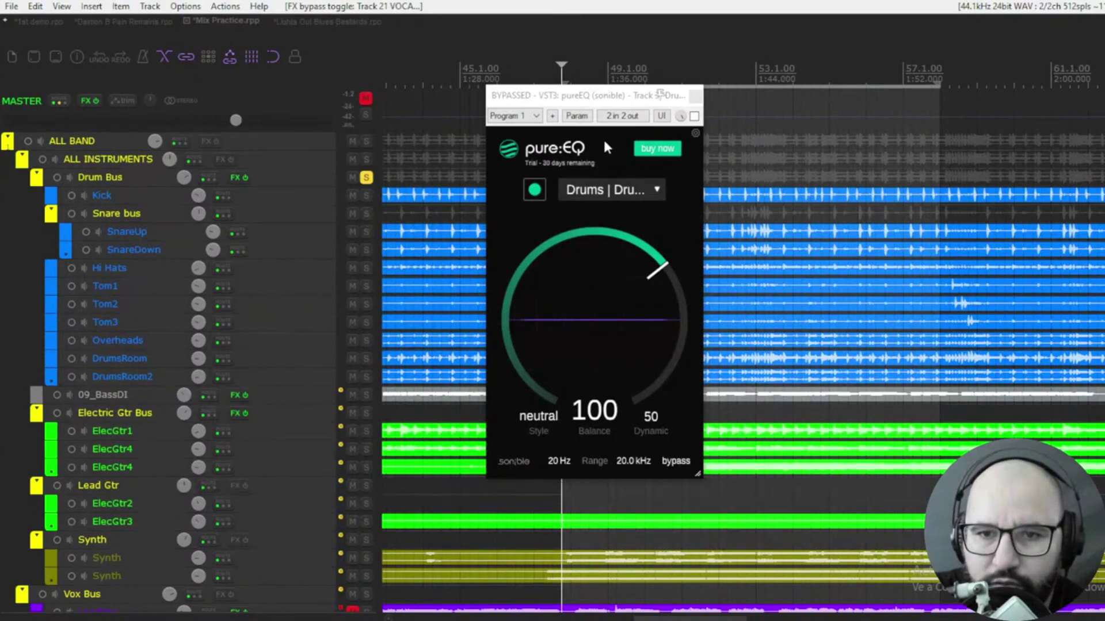
- Check the profile list, keep Drums, and nudge Balance just above 100
{"action": "left_click", "coordinate": [591, 98]}
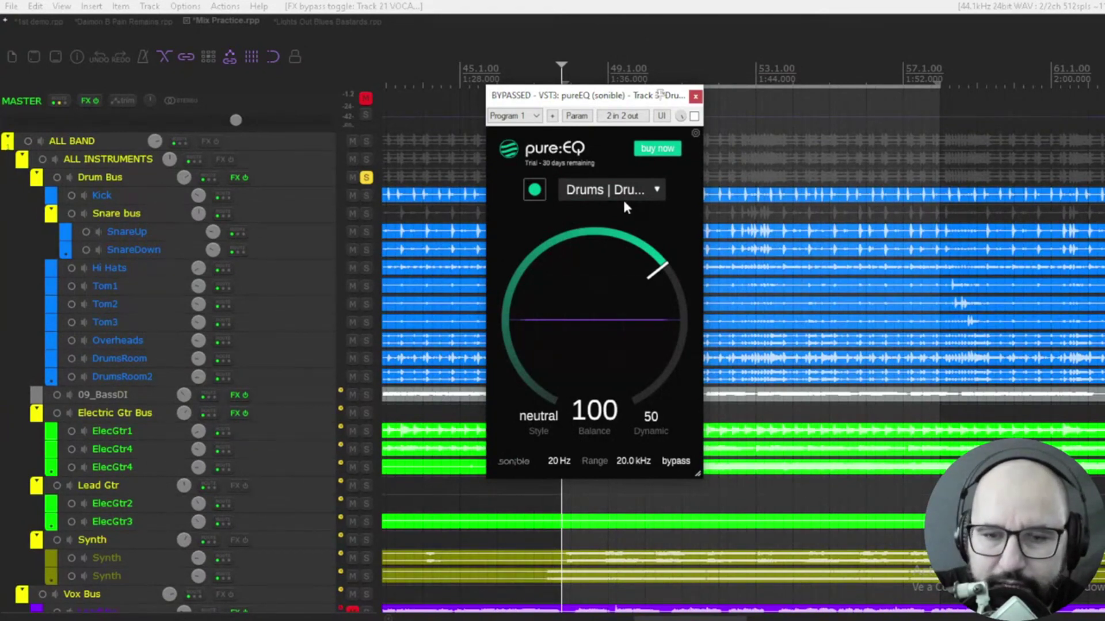
{"action": "left_click", "coordinate": [609, 190]}
{"action": "left_click", "coordinate": [675, 178]}
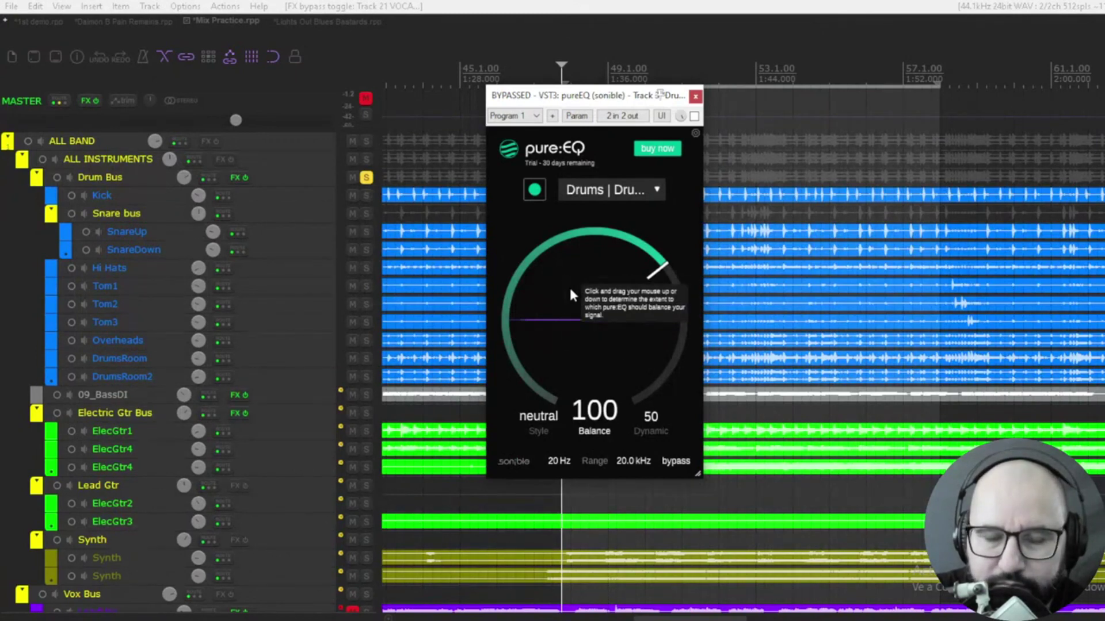
{"action": "mouse_move", "coordinate": [571, 294]}
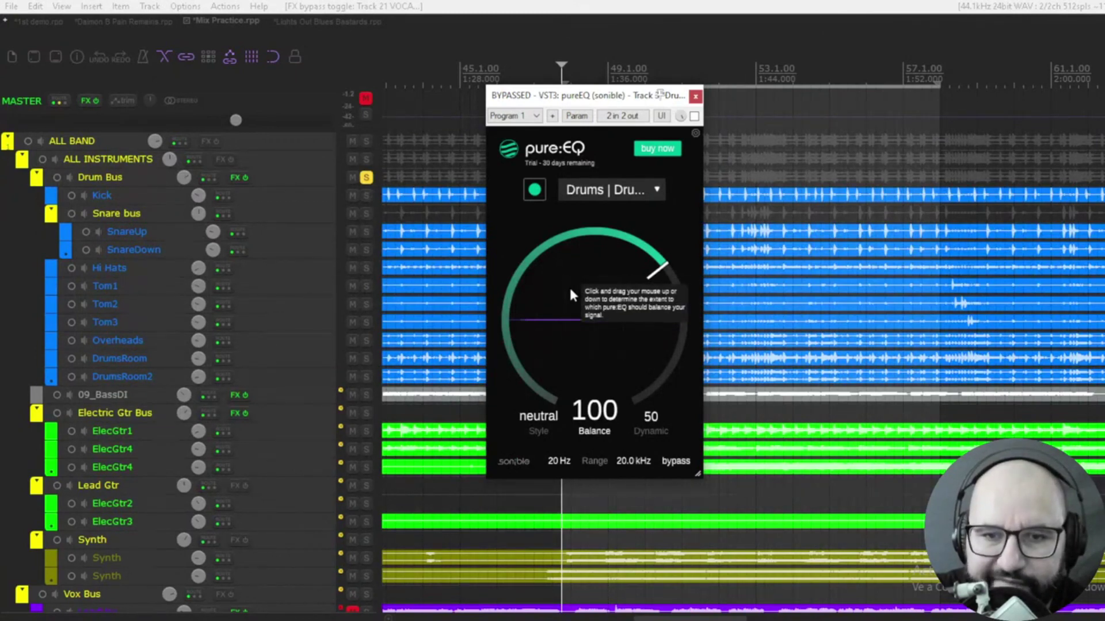
{"action": "left_click_drag", "start_coordinate": [571, 265], "coordinate": [572, 263]}
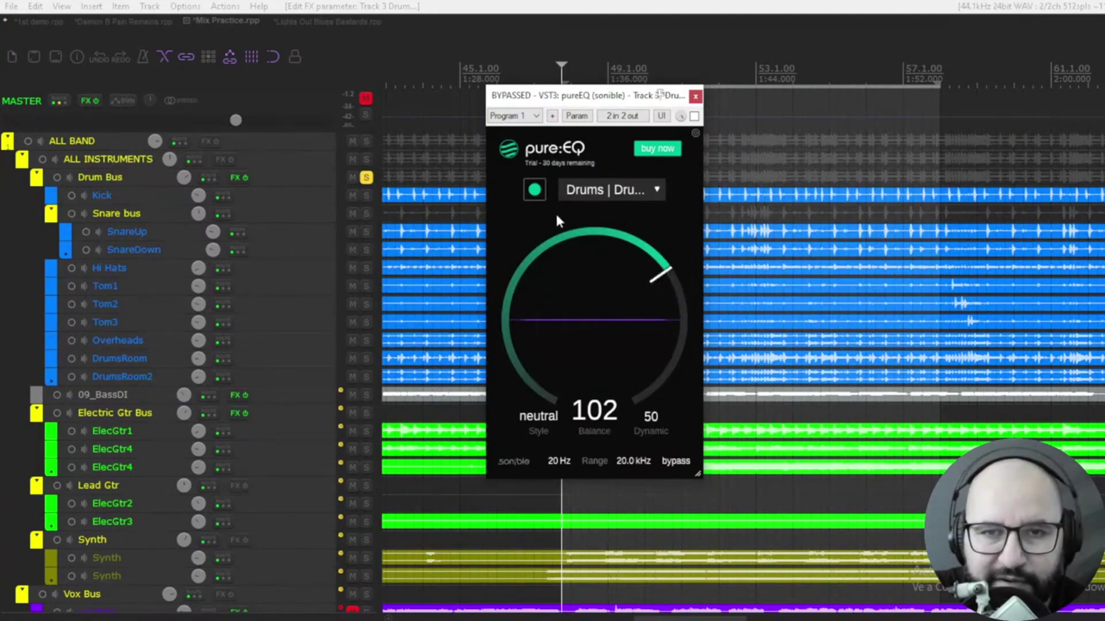
- Try Balance at 150, settle it at 124, and browse profiles while keeping Drums
{"action": "mouse_move", "coordinate": [561, 305]}
{"action": "left_mouse_down"}
{"action": "mouse_move", "coordinate": [571, 232]}
{"action": "mouse_move", "coordinate": [561, 287]}
{"action": "mouse_move", "coordinate": [549, 262]}
{"action": "left_mouse_up"}
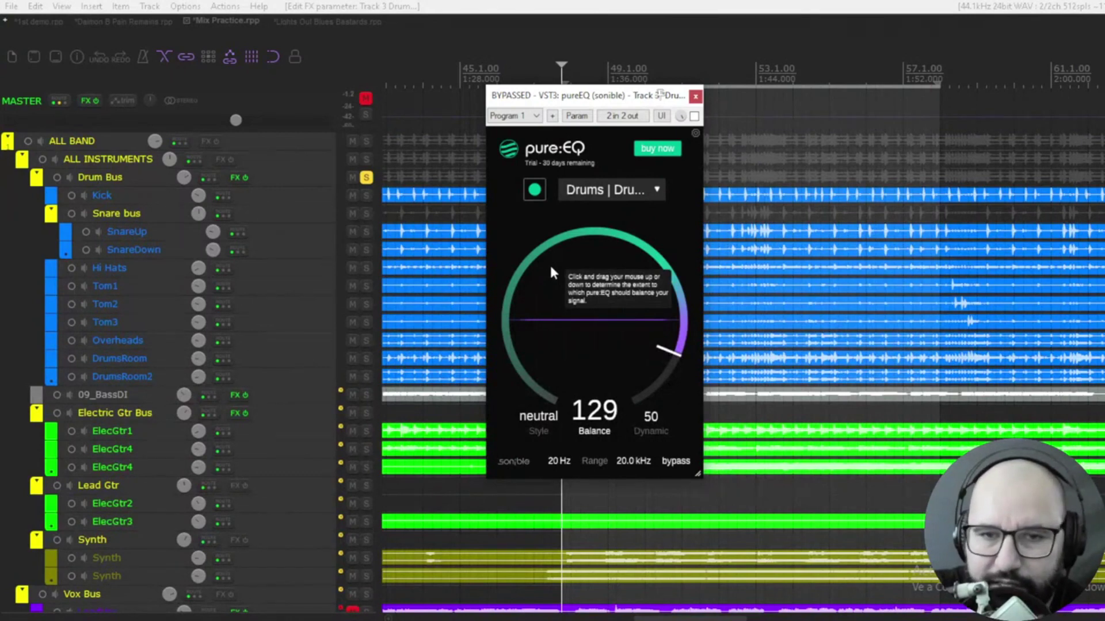
{"action": "left_click_drag", "start_coordinate": [550, 267], "coordinate": [548, 286]}
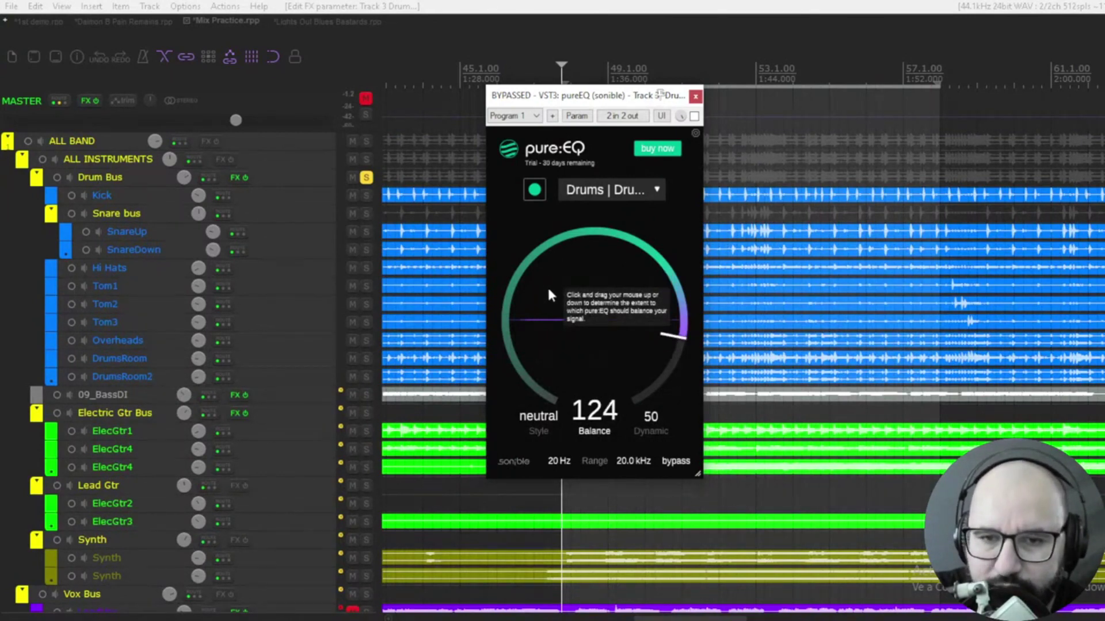
{"action": "left_click", "coordinate": [604, 189]}
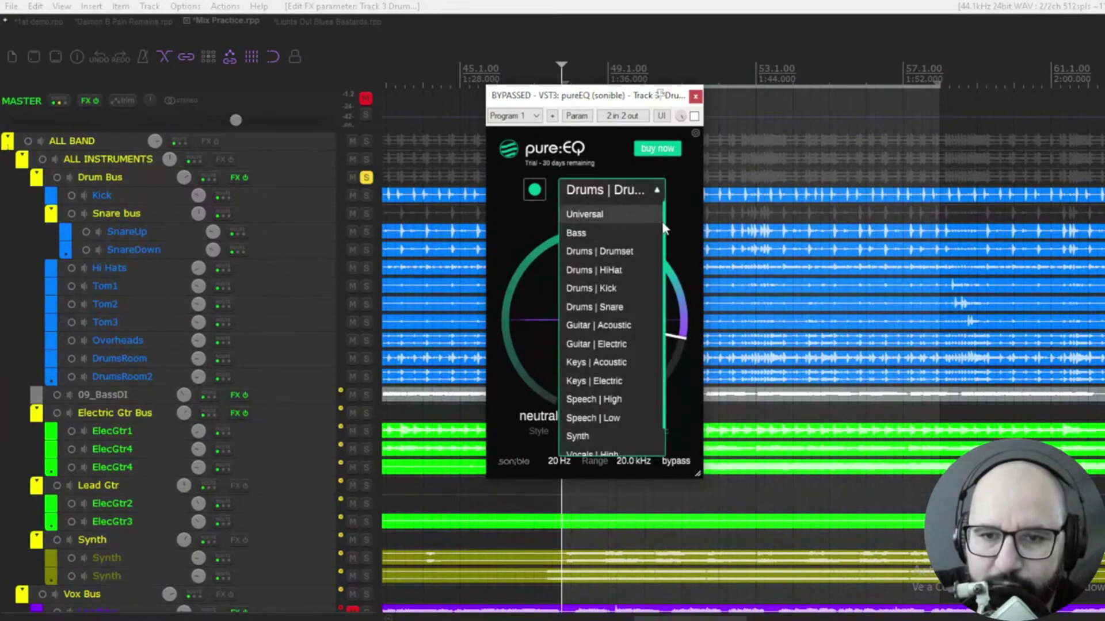
{"action": "left_click", "coordinate": [666, 259]}
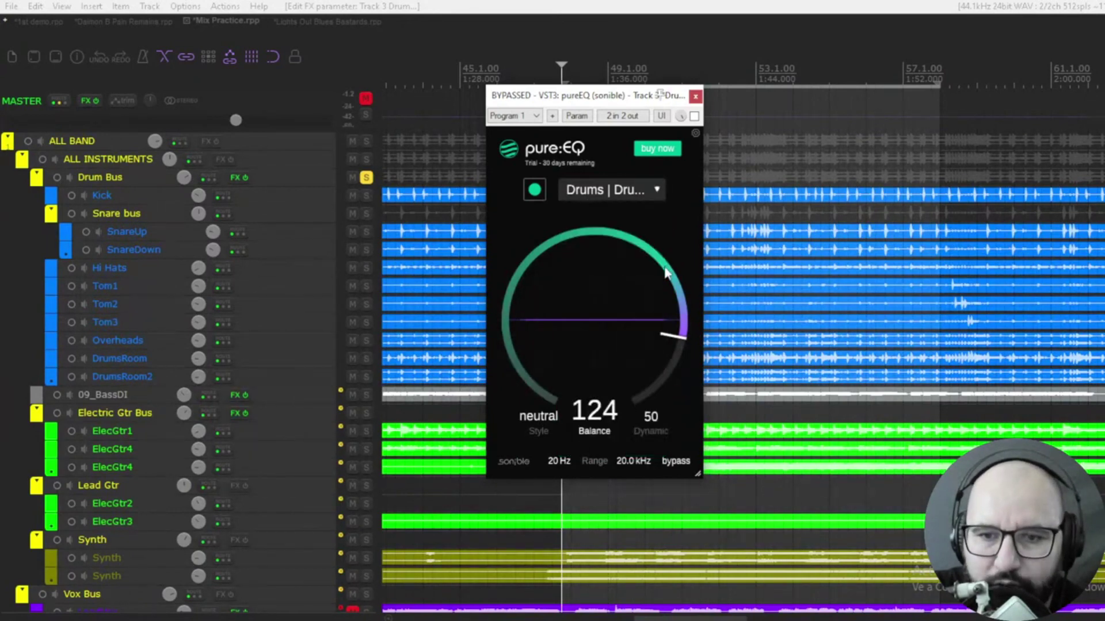
{"action": "left_click", "coordinate": [648, 188]}
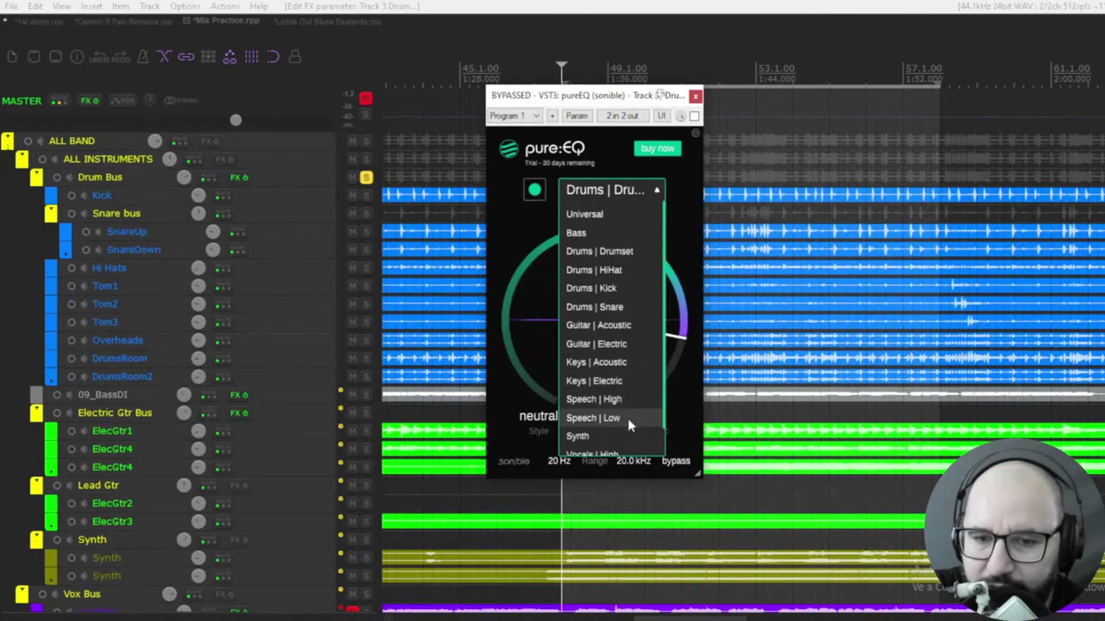
{"action": "scroll", "coordinate": [626, 423], "scroll_direction": "down", "scroll_amount": 1}
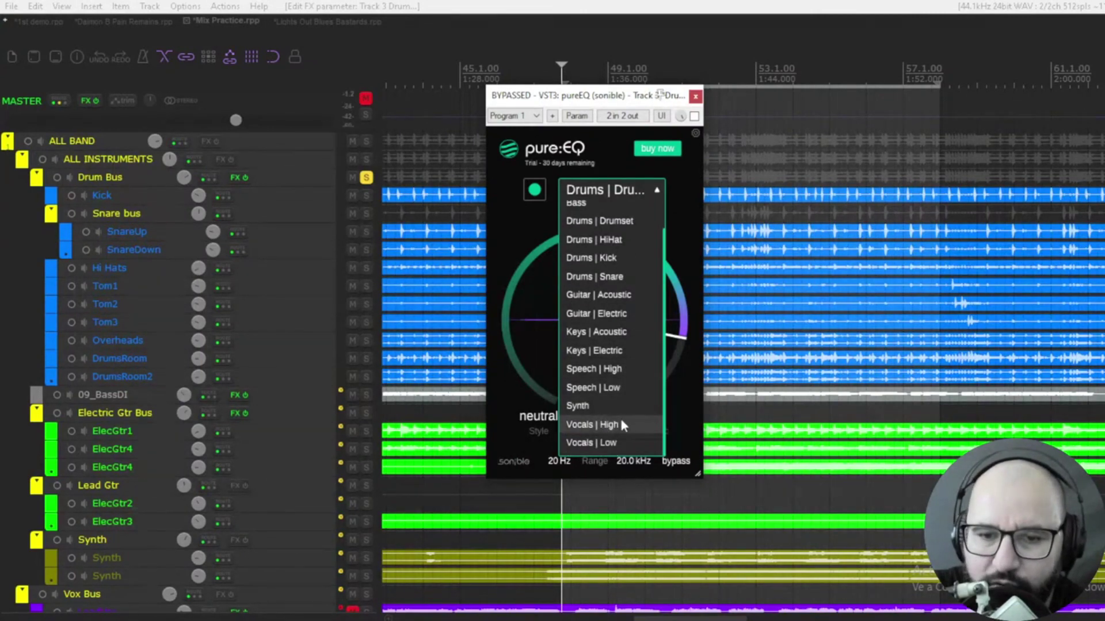
{"action": "left_click", "coordinate": [681, 239]}
- Start playback, enable pure:EQ on the Drum Bus, and raise Balance to 119
{"action": "key", "text": "space"}
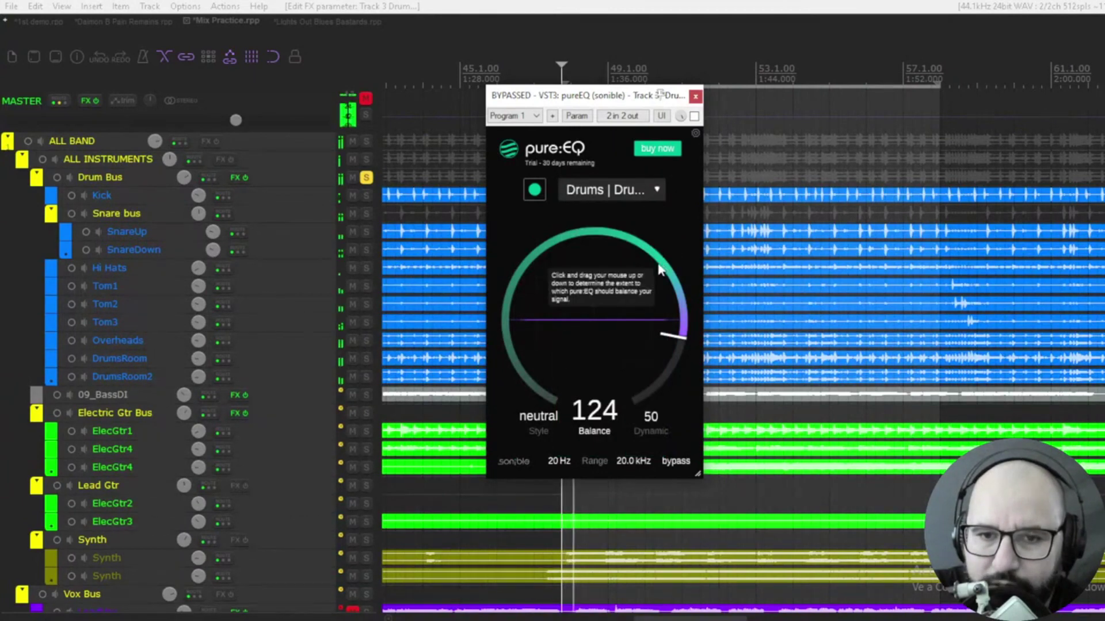
{"action": "left_click", "coordinate": [694, 116]}
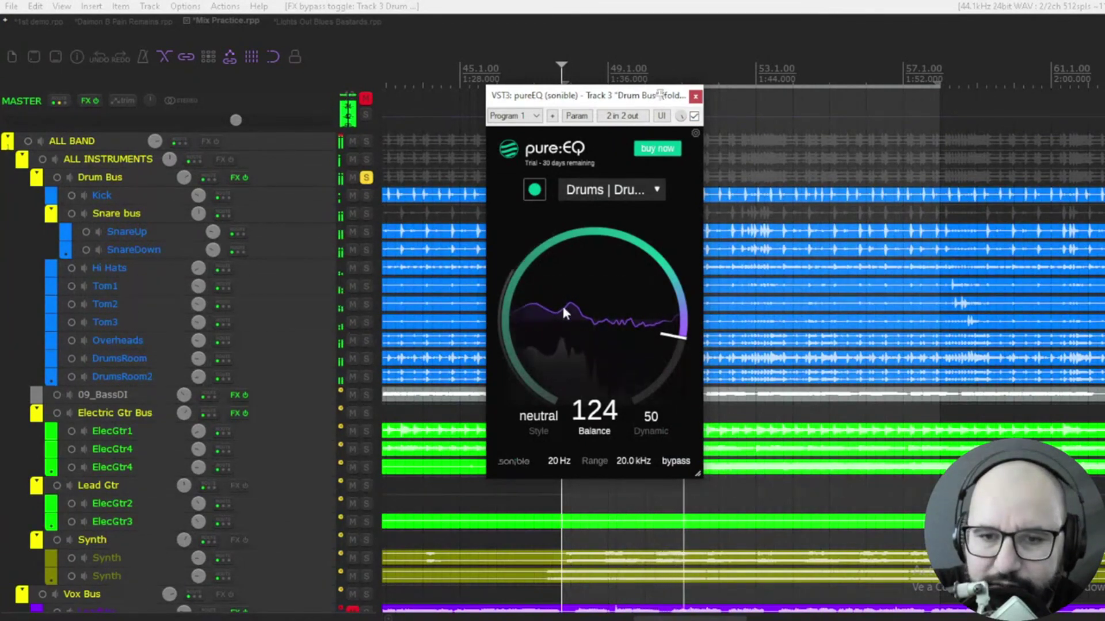
{"action": "mouse_move", "coordinate": [651, 271]}
{"action": "left_mouse_down"}
{"action": "mouse_move", "coordinate": [654, 221]}
{"action": "mouse_move", "coordinate": [633, 266]}
{"action": "left_mouse_up"}
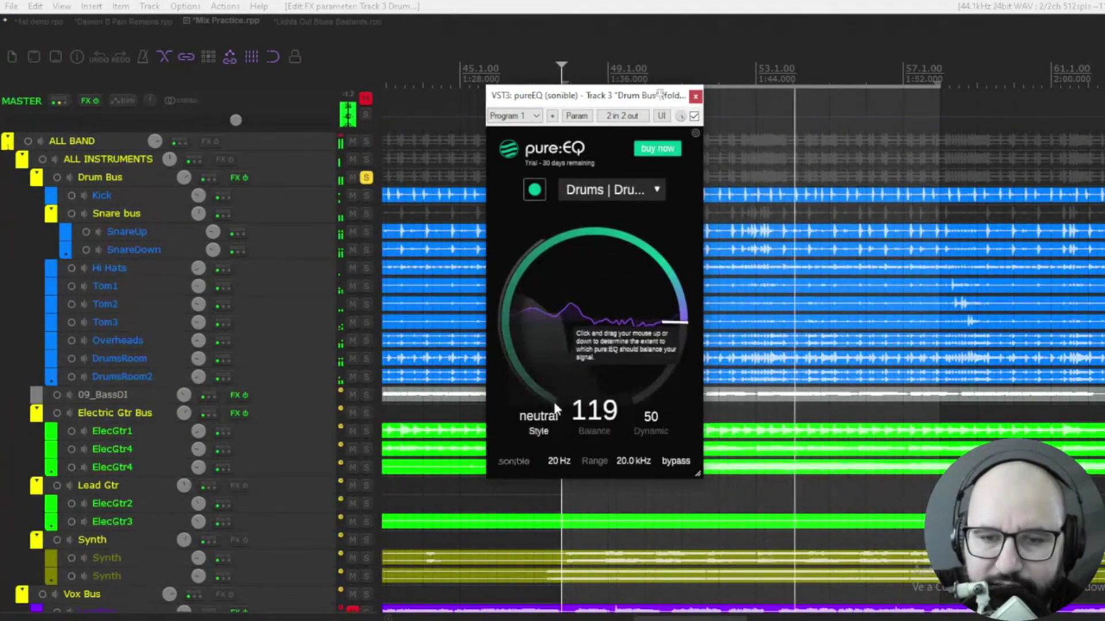
{"action": "mouse_move", "coordinate": [538, 431]}
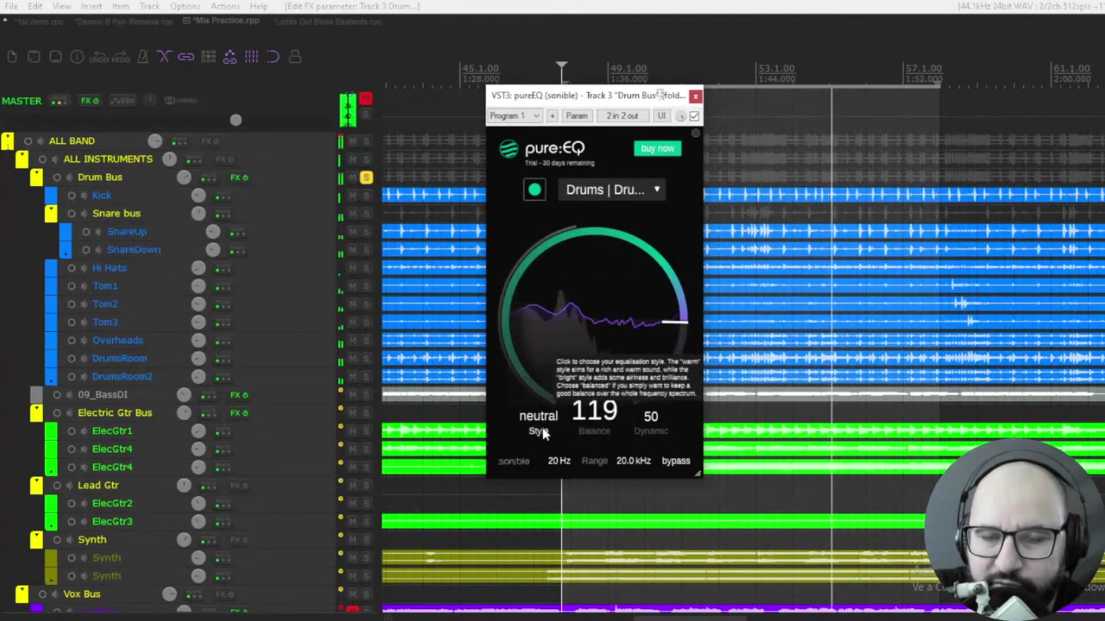
- Cycle Style through bright and warm back to neutral, and set Dynamic to 69
{"action": "left_click", "coordinate": [542, 432]}
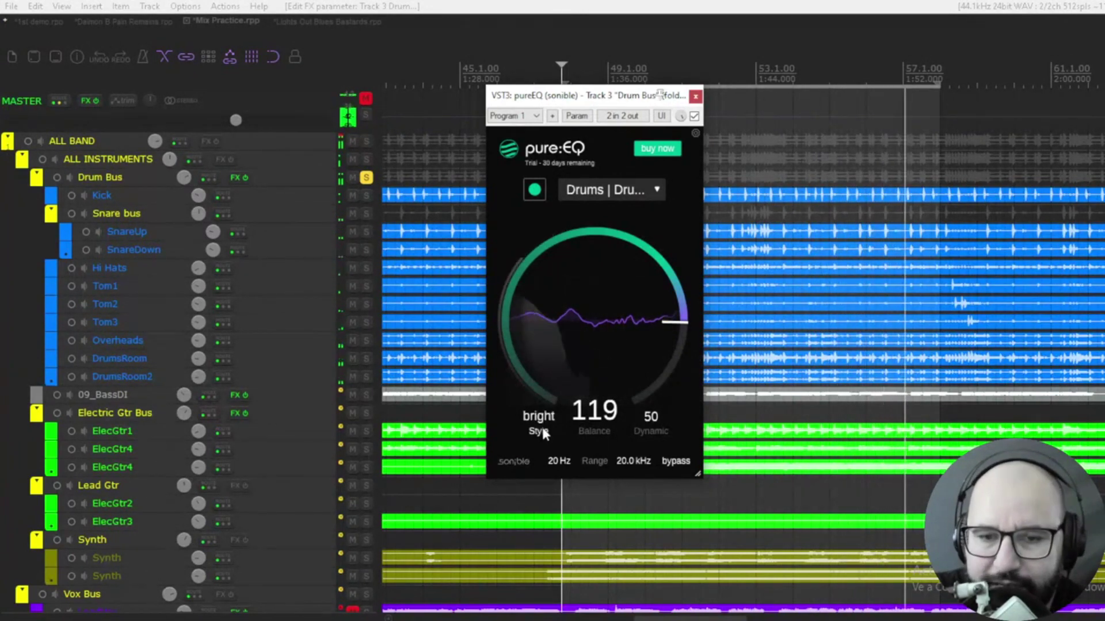
{"action": "left_click", "coordinate": [543, 428]}
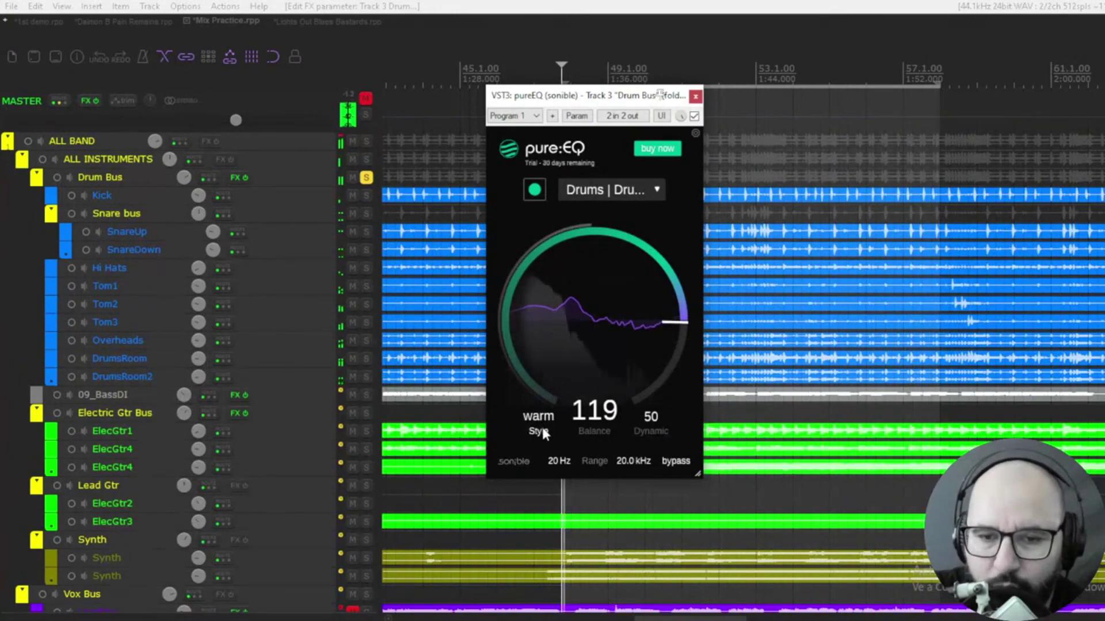
{"action": "left_click", "coordinate": [543, 427]}
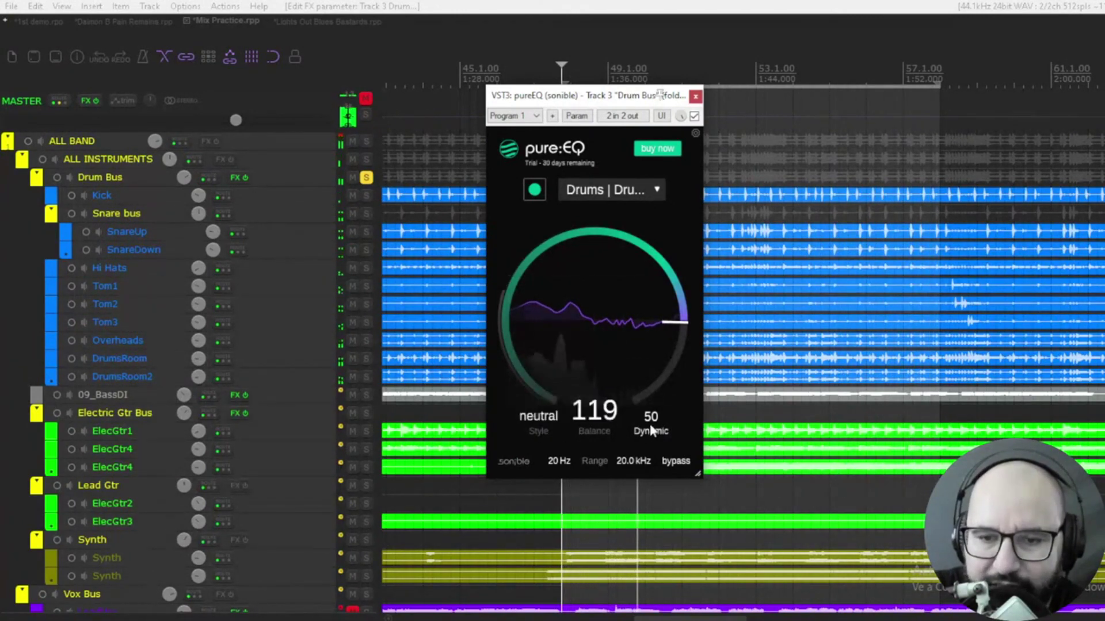
{"action": "left_click_drag", "start_coordinate": [651, 417], "coordinate": [650, 258]}
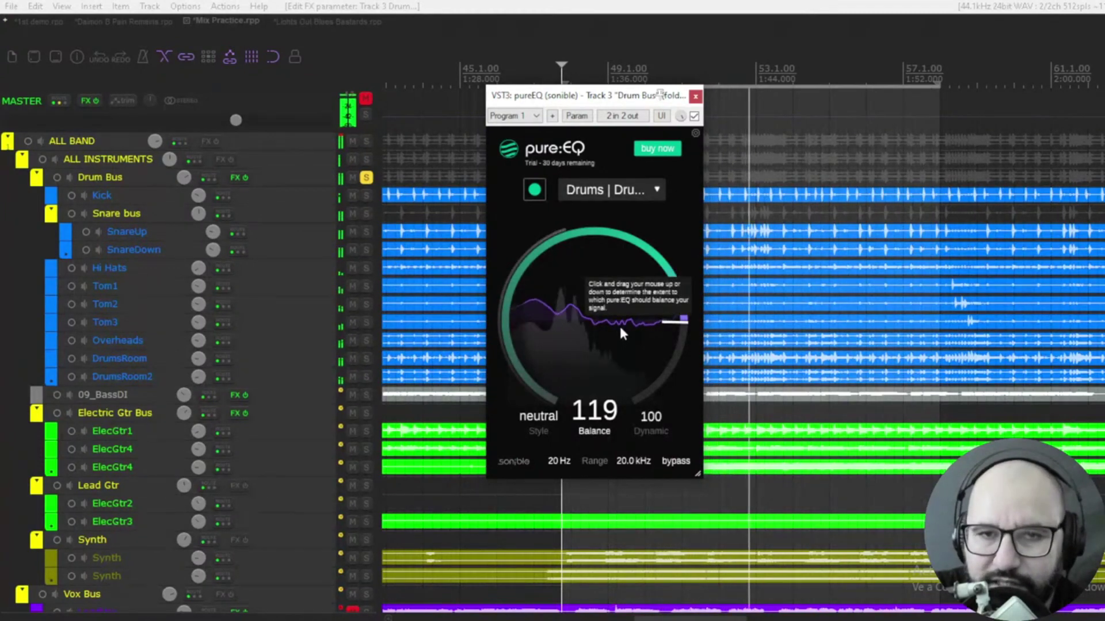
{"action": "left_click_drag", "start_coordinate": [652, 417], "coordinate": [660, 476]}
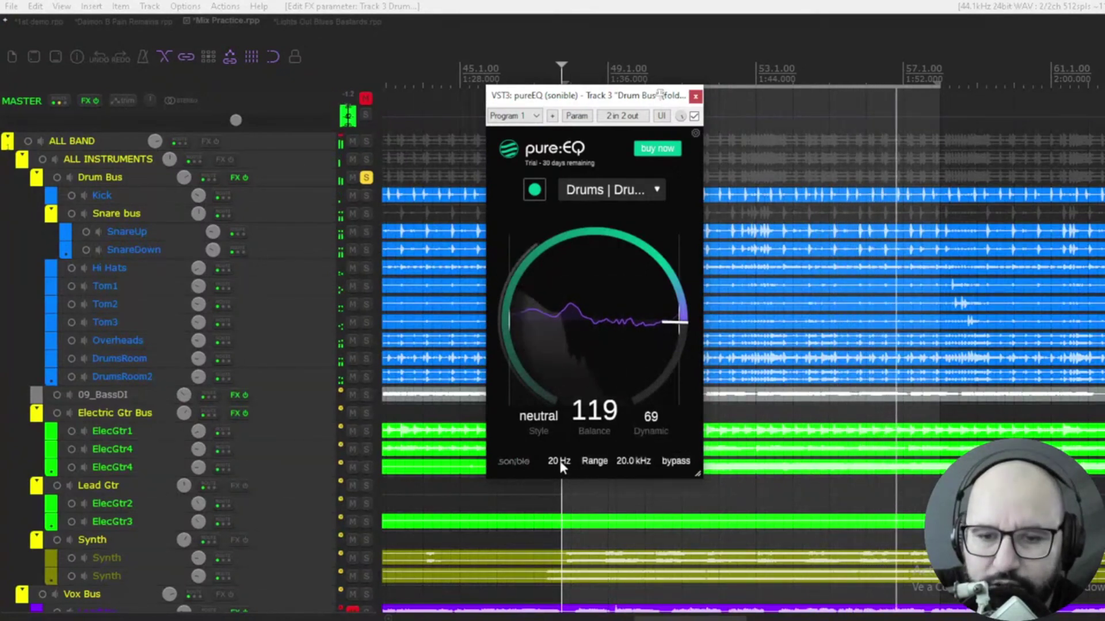
- Try a 142 Hz–4.3 kHz range, then reset it to 20 Hz–20.0 kHz
{"action": "mouse_move", "coordinate": [561, 462]}
{"action": "left_mouse_down"}
{"action": "mouse_move", "coordinate": [571, 397]}
{"action": "mouse_move", "coordinate": [560, 422]}
{"action": "mouse_move", "coordinate": [510, 324]}
{"action": "left_mouse_up"}
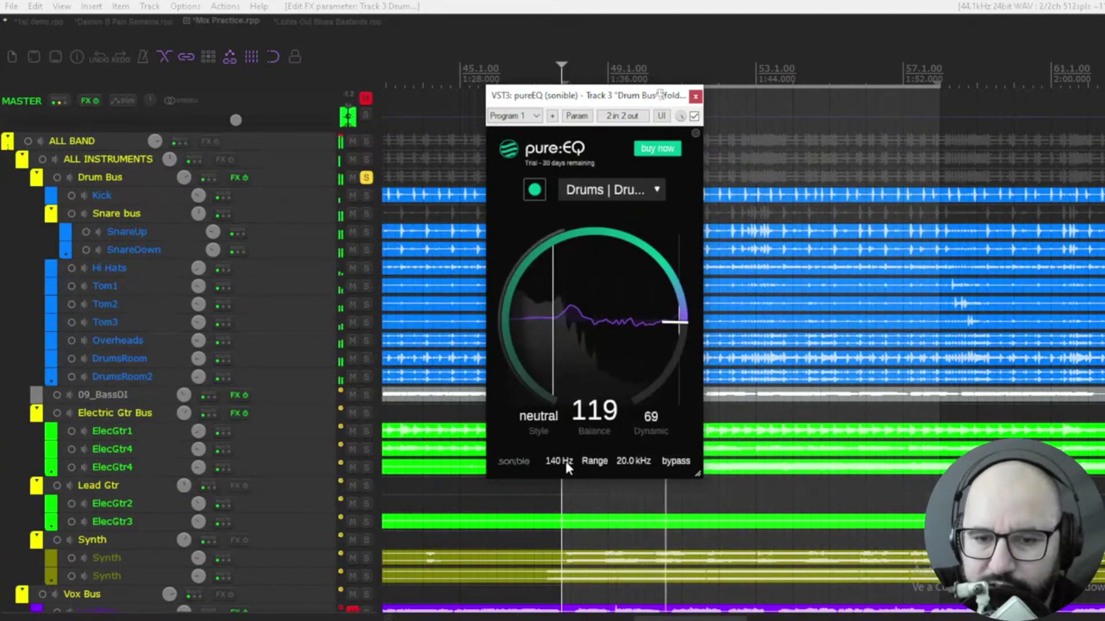
{"action": "left_click_drag", "start_coordinate": [566, 467], "coordinate": [564, 463]}
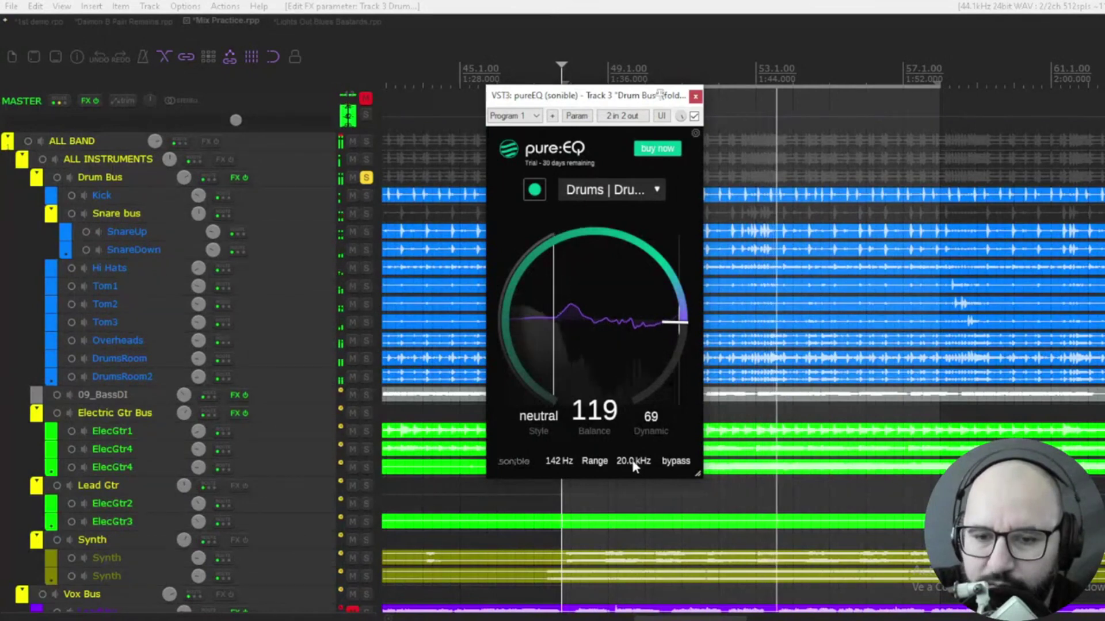
{"action": "mouse_move", "coordinate": [632, 461]}
{"action": "left_mouse_down"}
{"action": "mouse_move", "coordinate": [623, 573]}
{"action": "mouse_move", "coordinate": [643, 453]}
{"action": "left_mouse_up"}
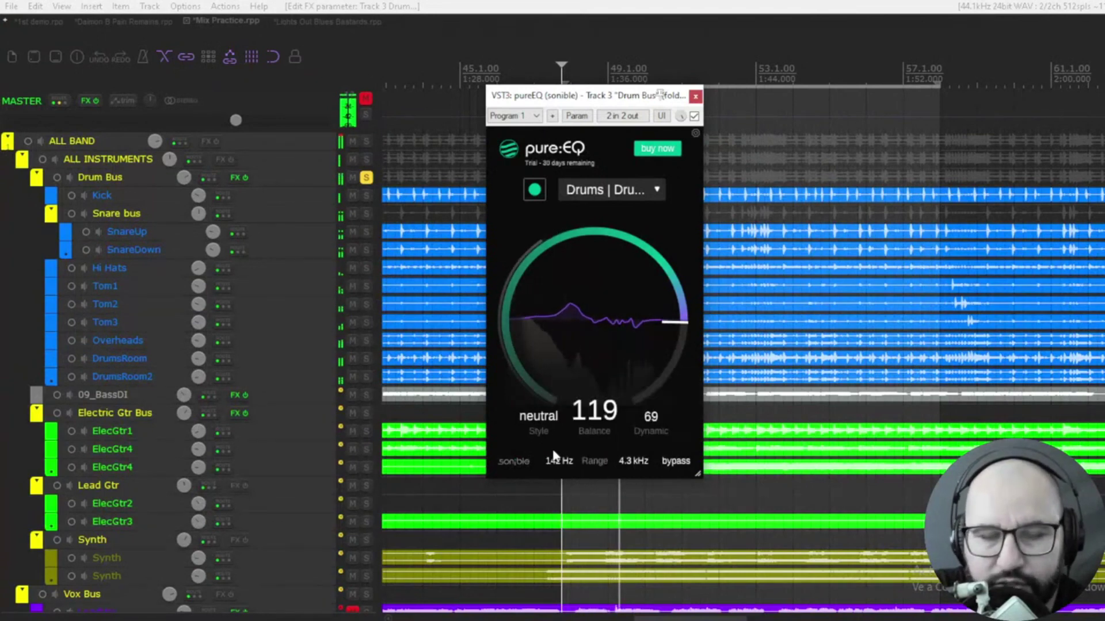
{"action": "left_click_drag", "start_coordinate": [559, 460], "coordinate": [560, 580]}
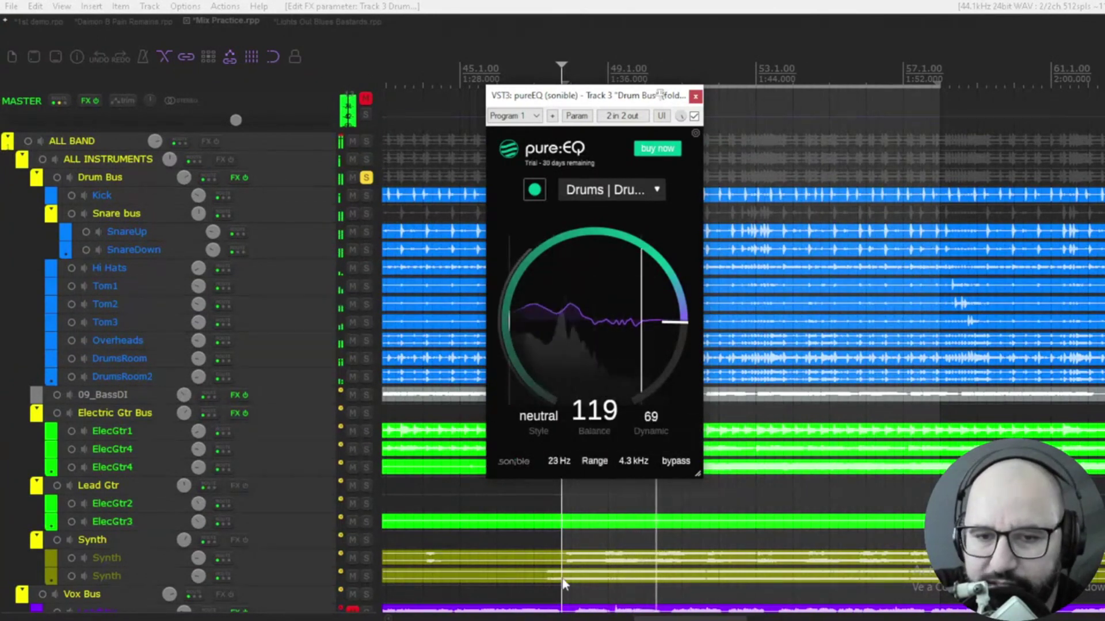
{"action": "left_click_drag", "start_coordinate": [632, 460], "coordinate": [639, 302]}
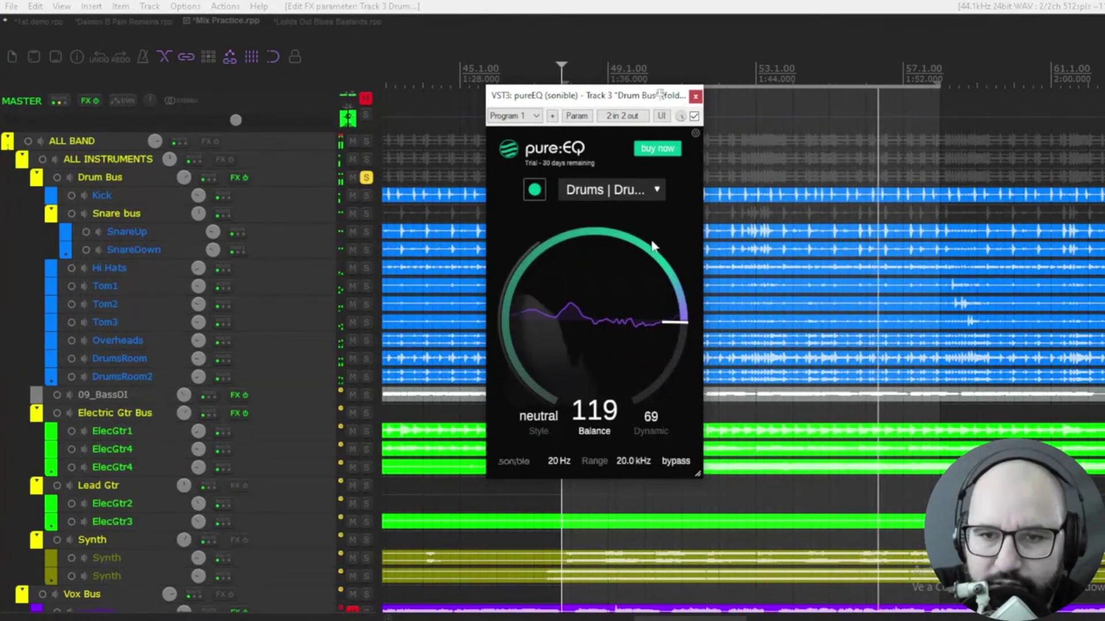
- Return Balance to 100 and Dynamic to 50, then bypass the drum EQ
{"action": "left_click_drag", "start_coordinate": [664, 303], "coordinate": [661, 301]}
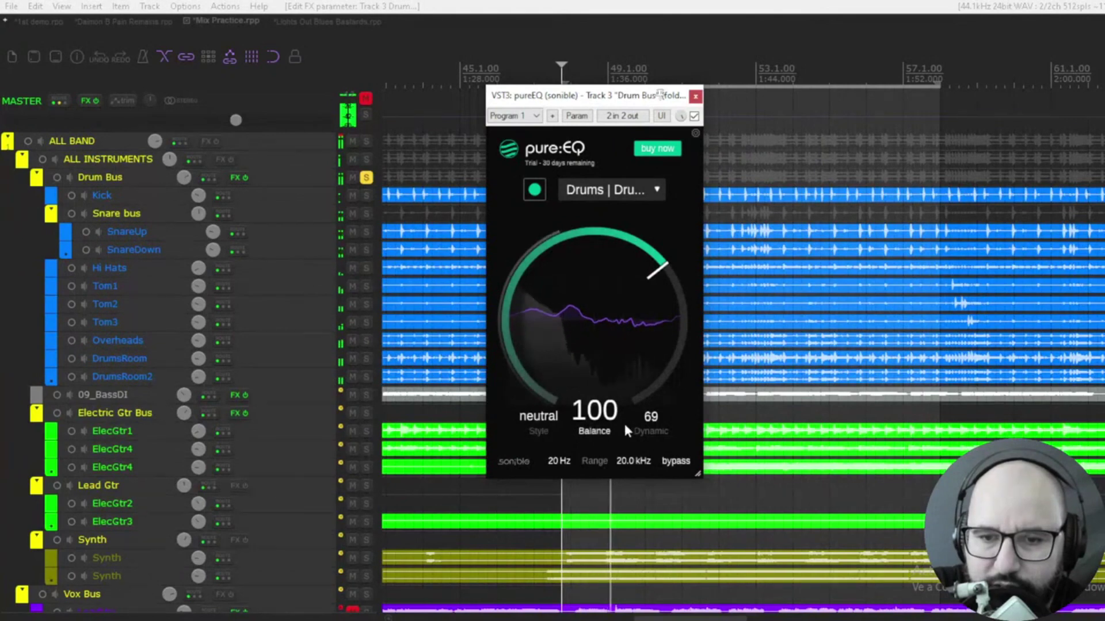
{"action": "left_click_drag", "start_coordinate": [650, 416], "coordinate": [651, 433]}
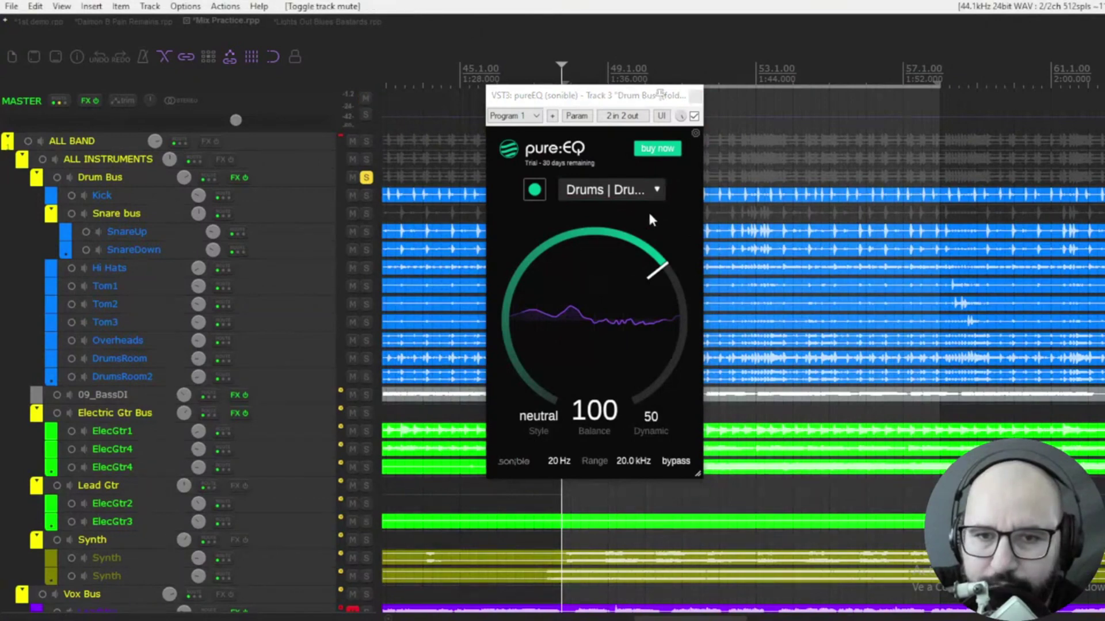
{"action": "left_click", "coordinate": [692, 116]}
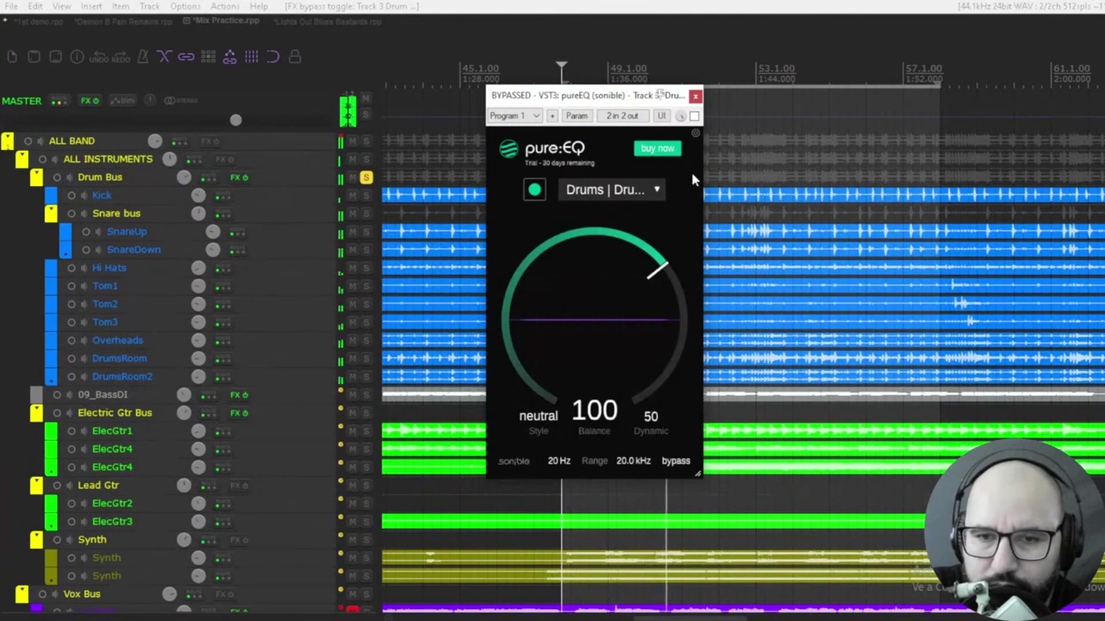
- Keep the Drums profile and enable the EQ, comparing it against bypass
{"action": "left_click", "coordinate": [637, 189]}
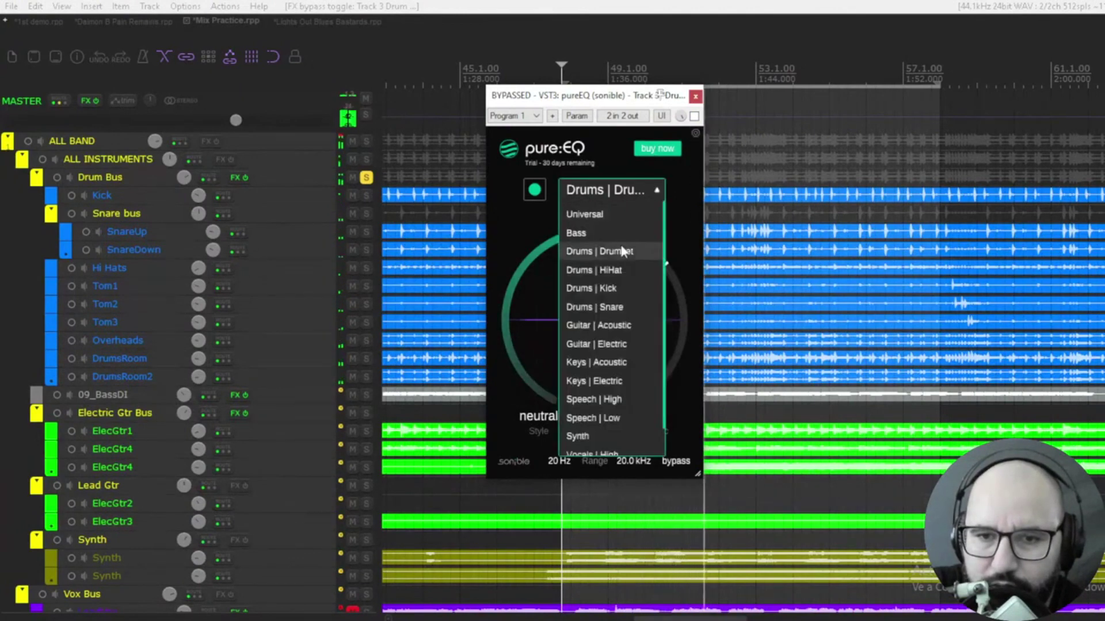
{"action": "left_click", "coordinate": [682, 190]}
{"action": "left_click", "coordinate": [693, 116]}
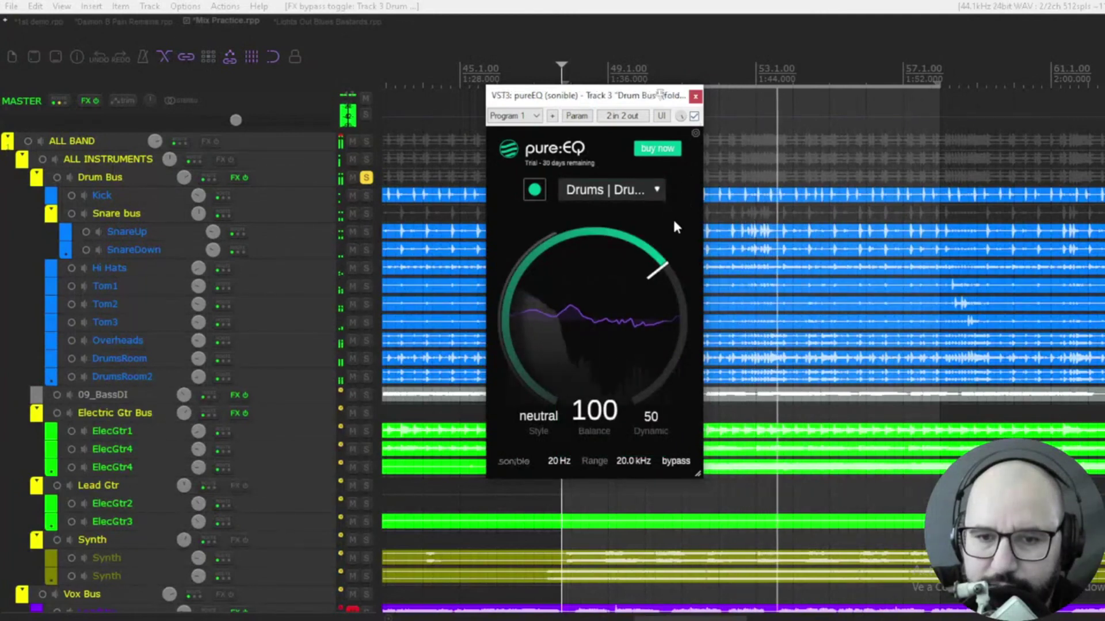
{"action": "left_click", "coordinate": [694, 117]}
{"action": "left_click", "coordinate": [694, 117]}
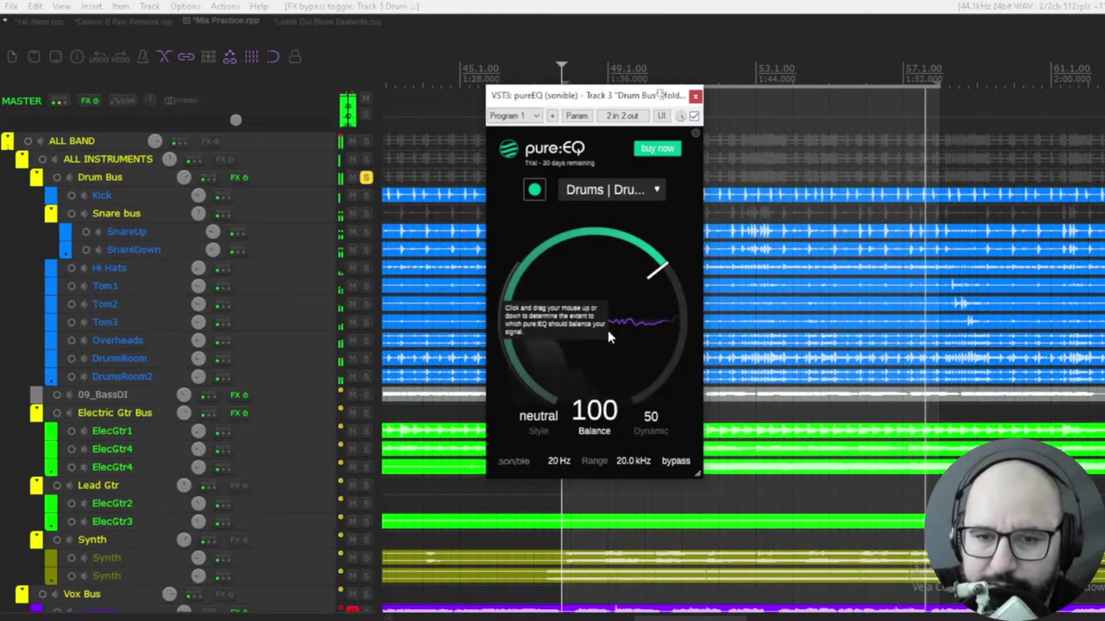
- Push Balance to about 140, Dynamic to 66, and try bright style with bypass comparisons
{"action": "mouse_move", "coordinate": [623, 276]}
{"action": "left_mouse_down"}
{"action": "mouse_move", "coordinate": [625, 237]}
{"action": "mouse_move", "coordinate": [622, 250]}
{"action": "left_mouse_up"}
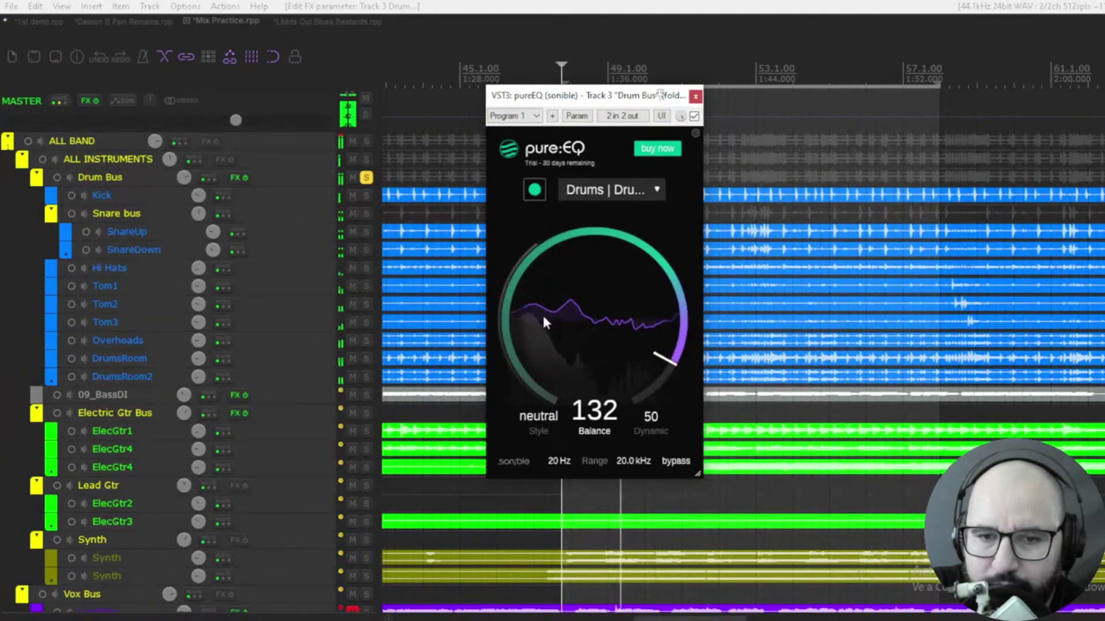
{"action": "left_click_drag", "start_coordinate": [652, 419], "coordinate": [651, 399]}
{"action": "left_click", "coordinate": [694, 116]}
{"action": "left_click", "coordinate": [695, 116]}
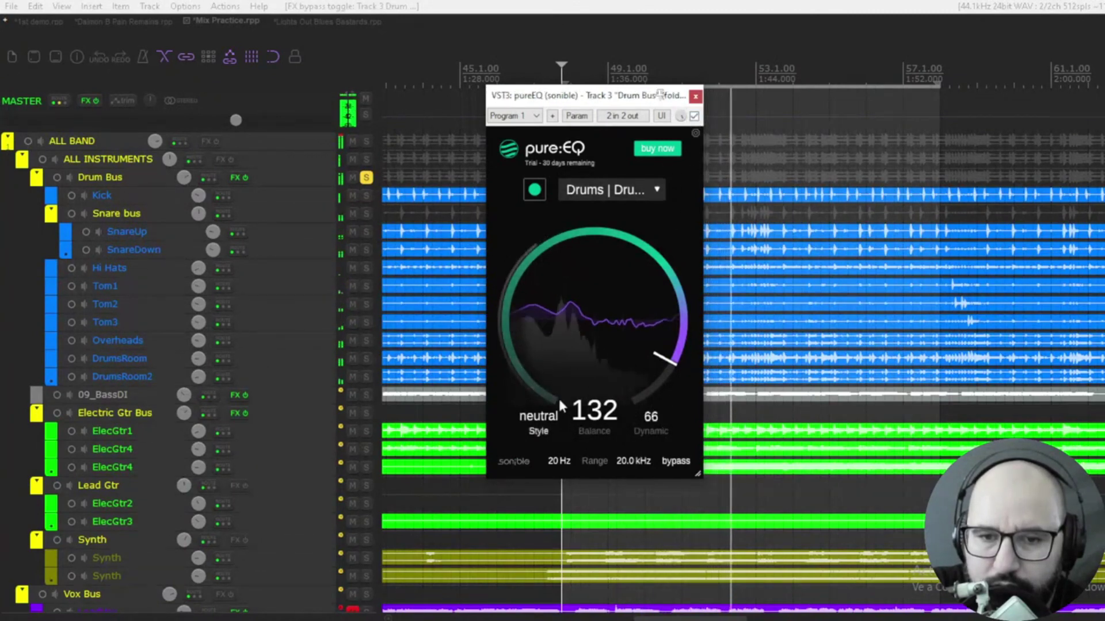
{"action": "left_click", "coordinate": [539, 416]}
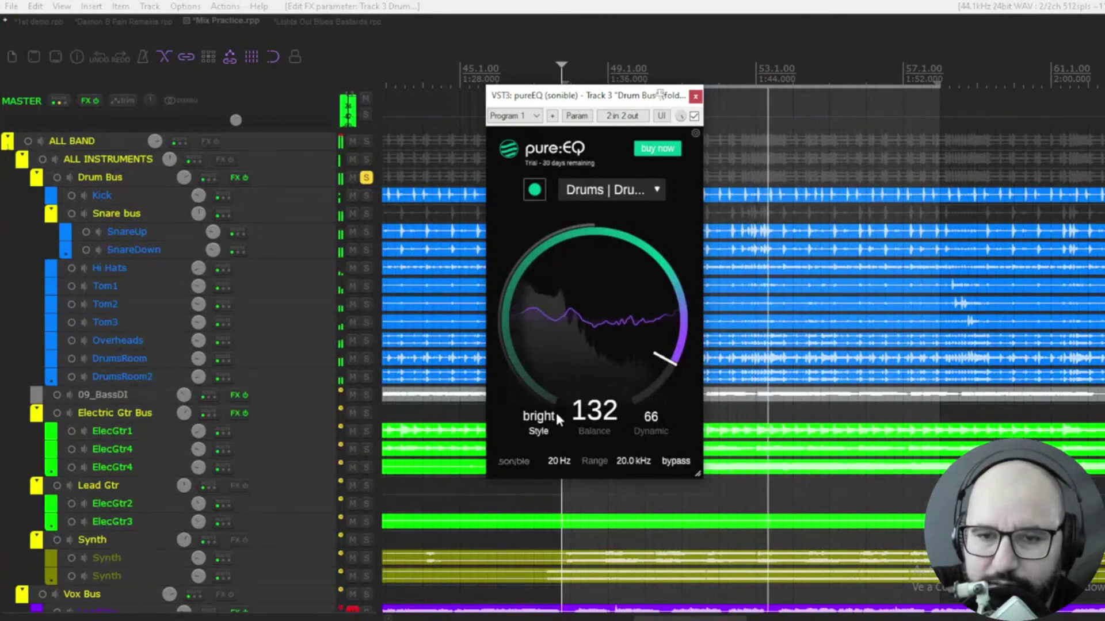
{"action": "mouse_move", "coordinate": [663, 359]}
{"action": "left_mouse_down"}
{"action": "mouse_move", "coordinate": [671, 340]}
{"action": "mouse_move", "coordinate": [665, 372]}
{"action": "left_mouse_up"}
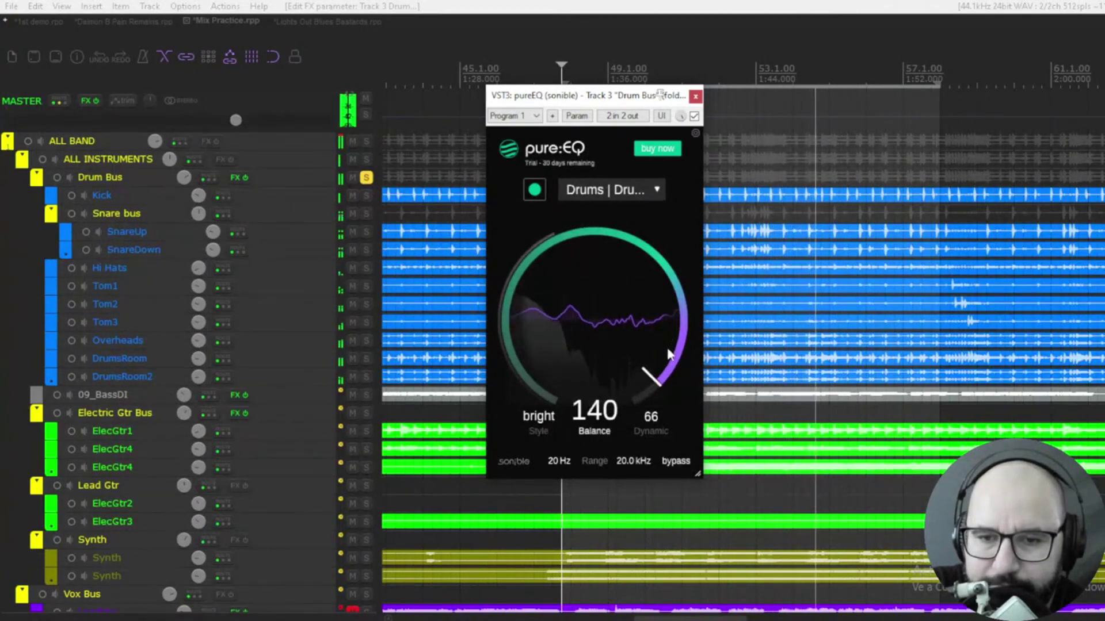
{"action": "left_click", "coordinate": [695, 117]}
{"action": "left_click", "coordinate": [694, 116]}
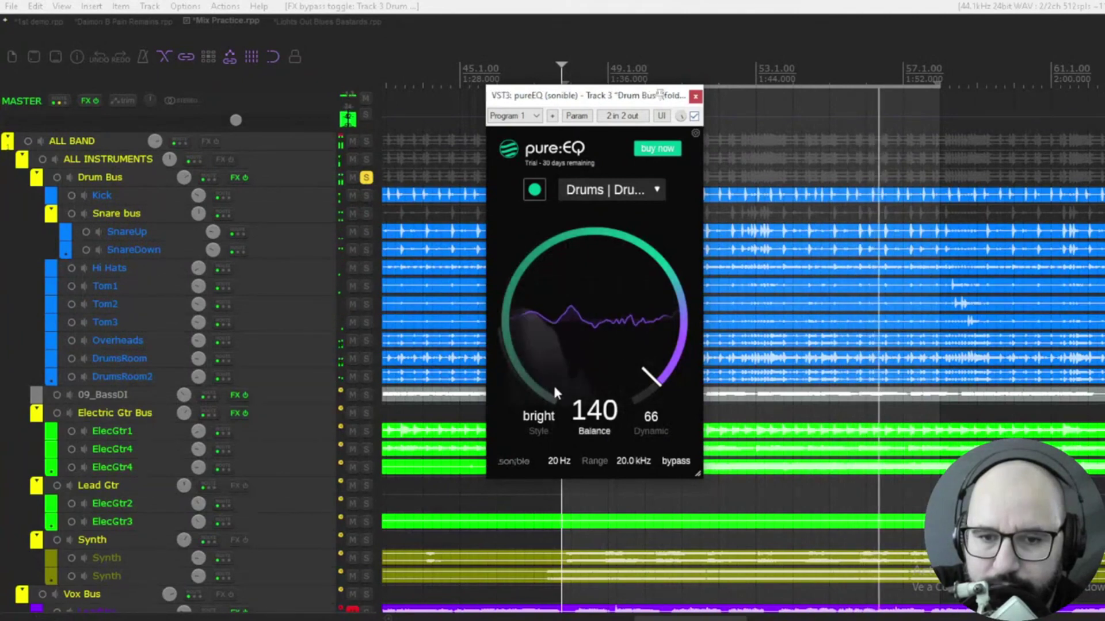
- Cycle Style back to neutral and reset Balance to 100
{"action": "left_click", "coordinate": [536, 418]}
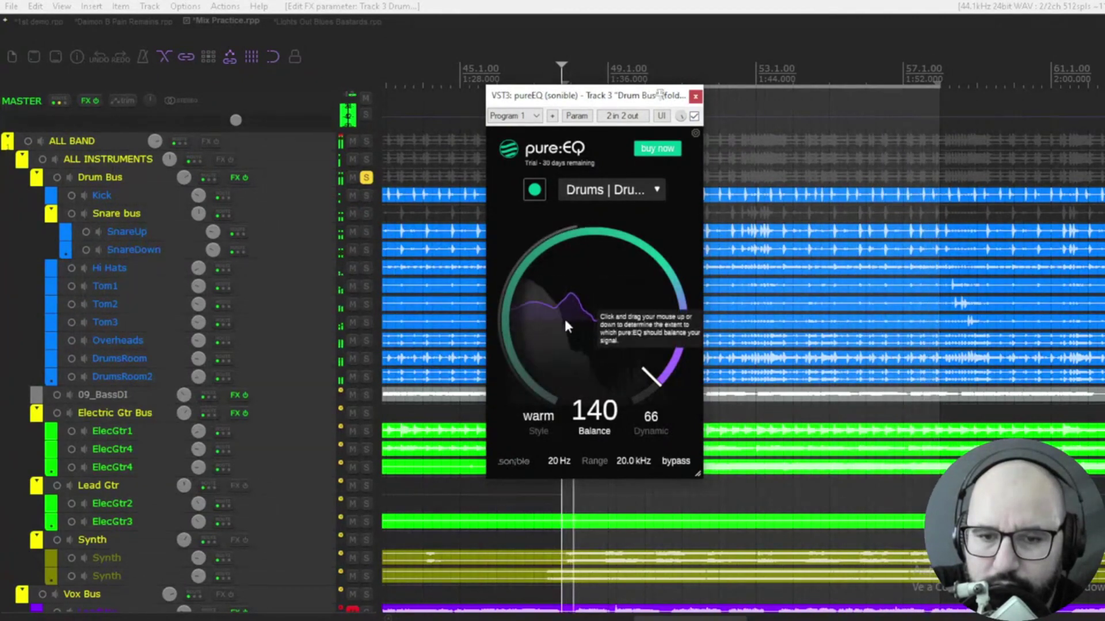
{"action": "left_click", "coordinate": [539, 417]}
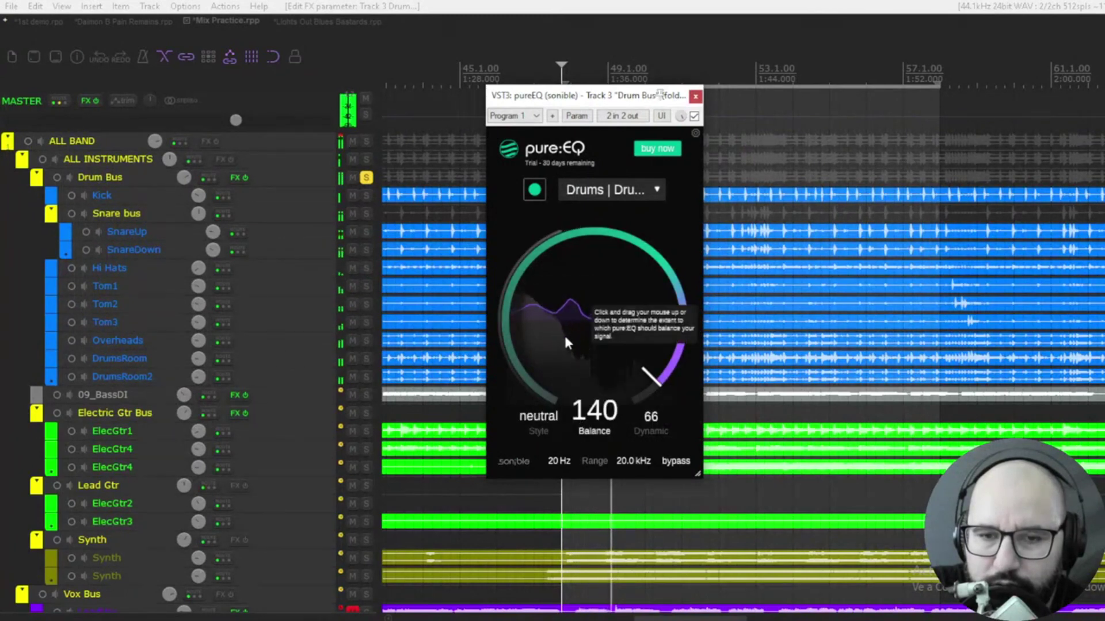
{"action": "left_click", "coordinate": [539, 418]}
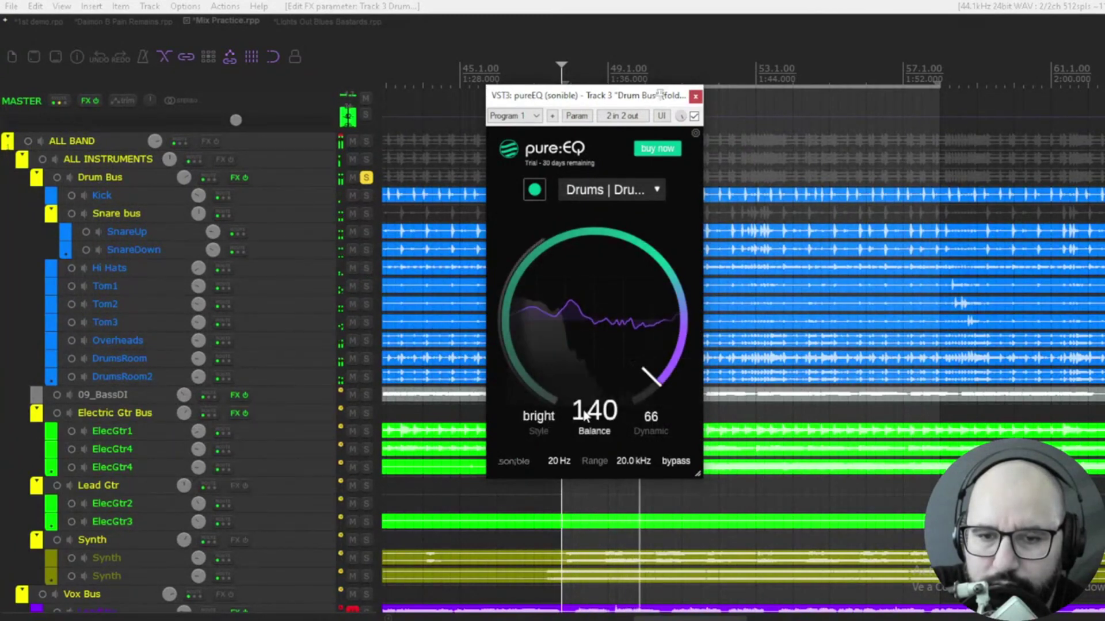
{"action": "double_click", "coordinate": [678, 305]}
{"action": "left_click", "coordinate": [542, 424]}
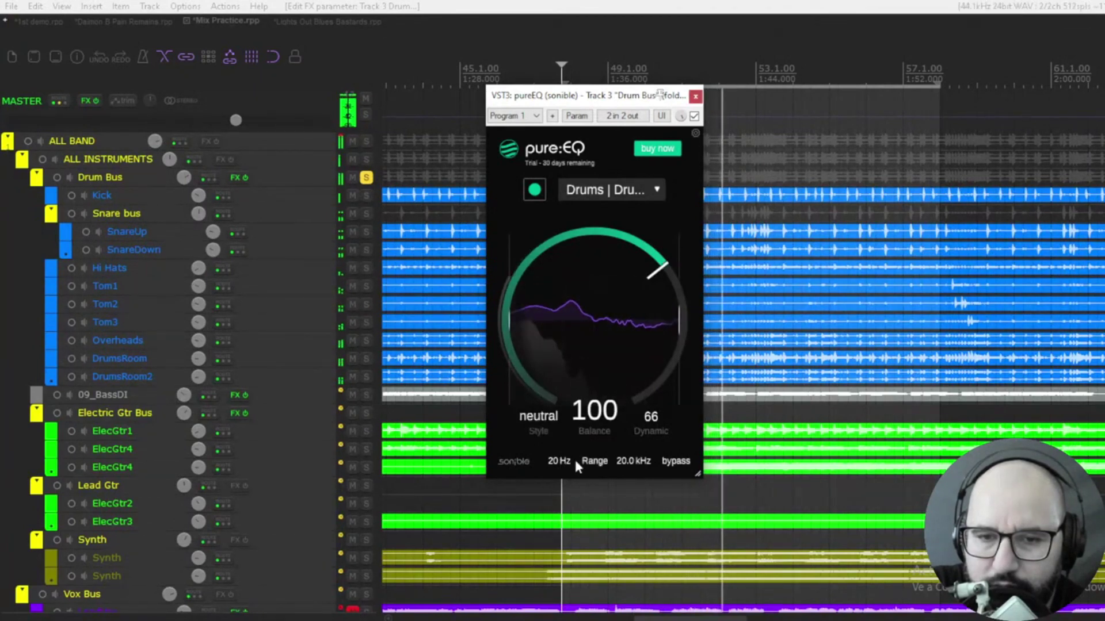
- Test a narrower range and Balance 150, then reset Balance to 100 and range to full
{"action": "mouse_move", "coordinate": [559, 461]}
{"action": "left_mouse_down"}
{"action": "mouse_move", "coordinate": [574, 341]}
{"action": "mouse_move", "coordinate": [533, 306]}
{"action": "left_mouse_up"}
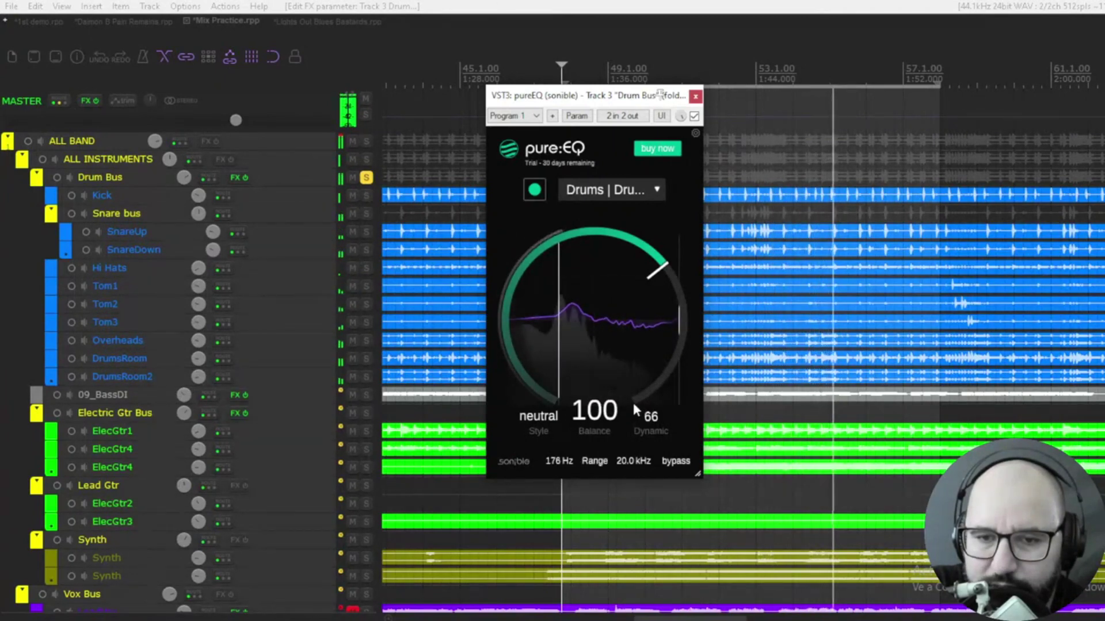
{"action": "mouse_move", "coordinate": [632, 466]}
{"action": "left_mouse_down"}
{"action": "mouse_move", "coordinate": [631, 564]}
{"action": "mouse_move", "coordinate": [630, 535]}
{"action": "left_mouse_up"}
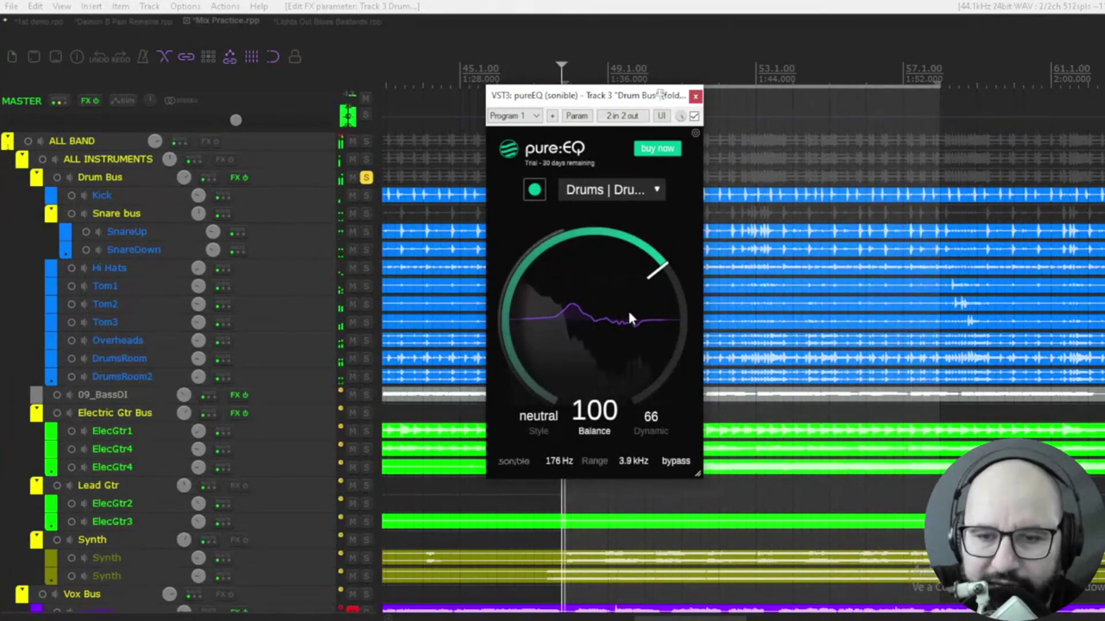
{"action": "left_click", "coordinate": [695, 115]}
{"action": "left_click", "coordinate": [694, 116]}
{"action": "left_click_drag", "start_coordinate": [656, 268], "coordinate": [634, 392]}
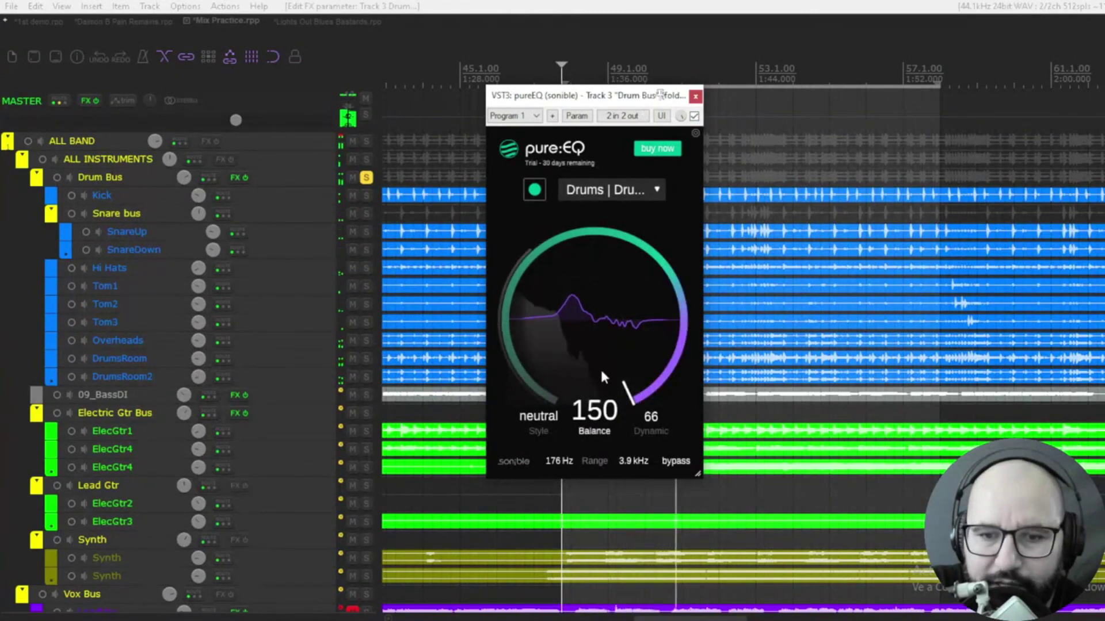
{"action": "double_click", "coordinate": [626, 386]}
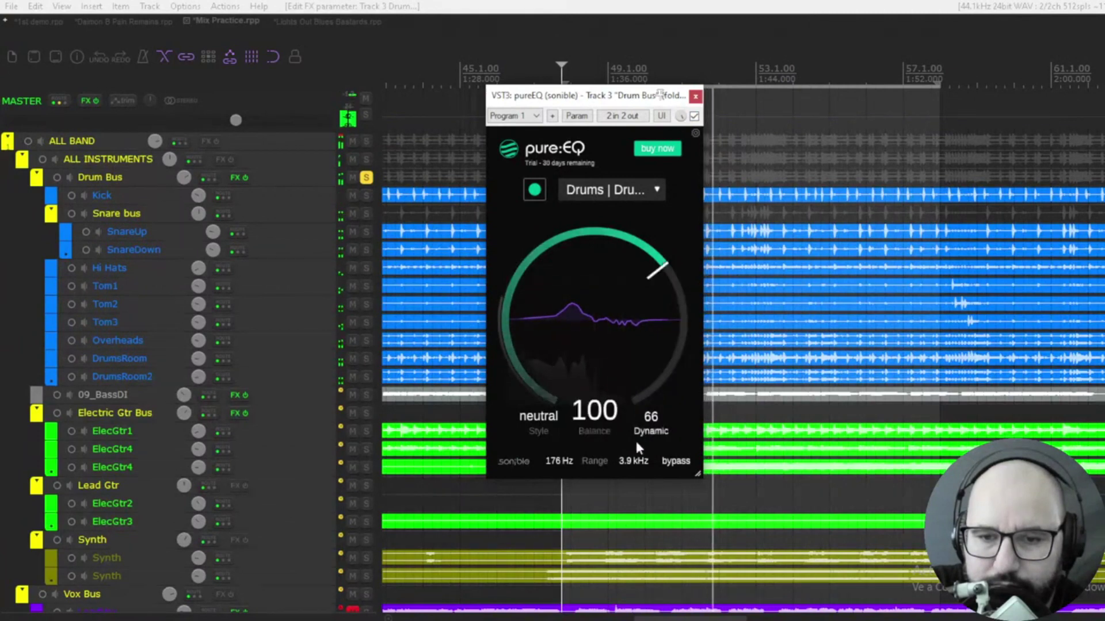
{"action": "double_click", "coordinate": [559, 459]}
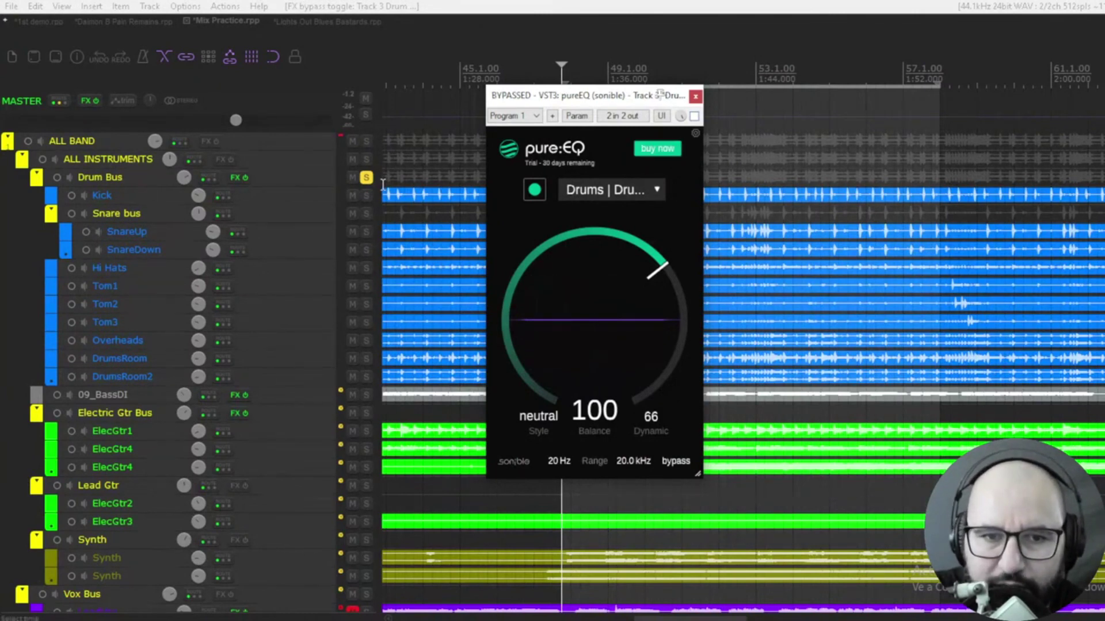
- Close the Drum Bus window, solo 09_BassDI and open its pure:EQ window
{"action": "left_click", "coordinate": [366, 179]}
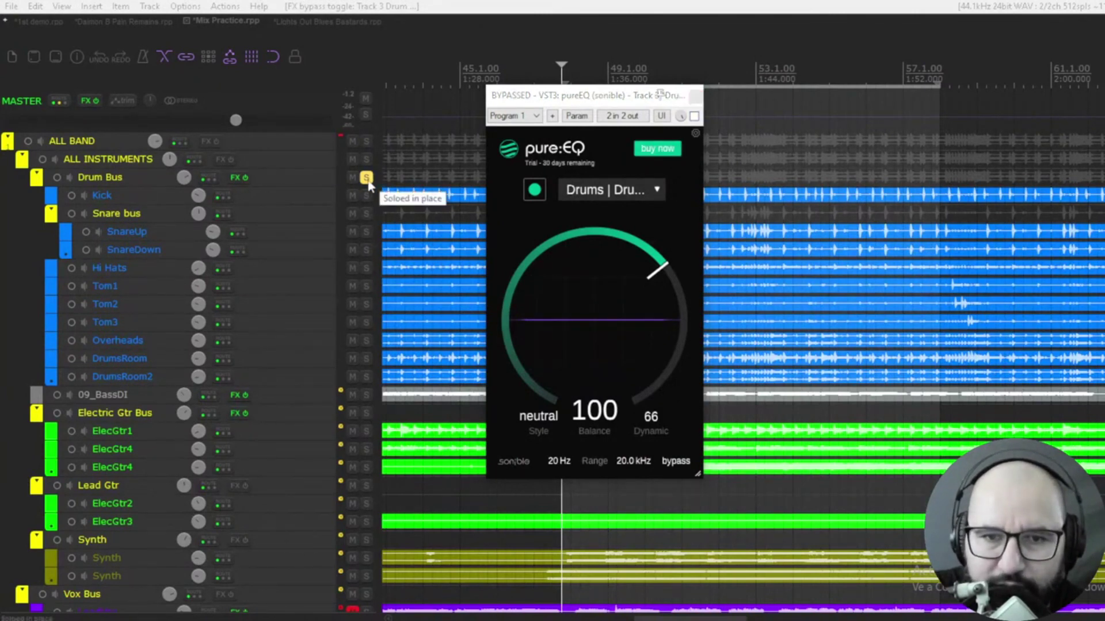
{"action": "left_click", "coordinate": [695, 96]}
{"action": "left_click", "coordinate": [366, 396]}
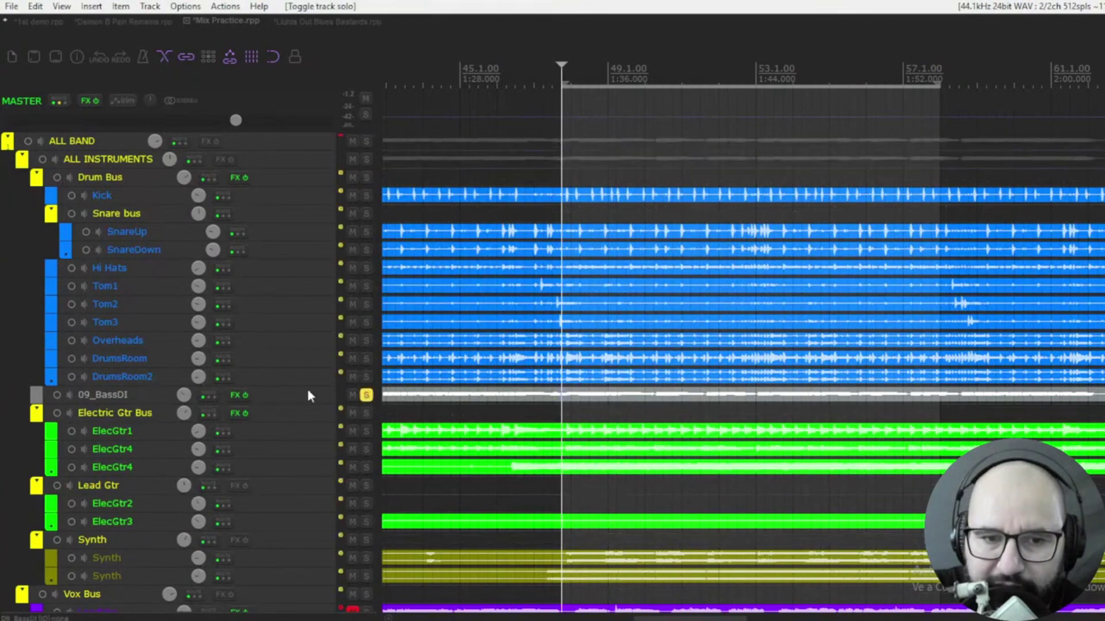
{"action": "right_click", "coordinate": [235, 394]}
{"action": "left_click", "coordinate": [259, 411]}
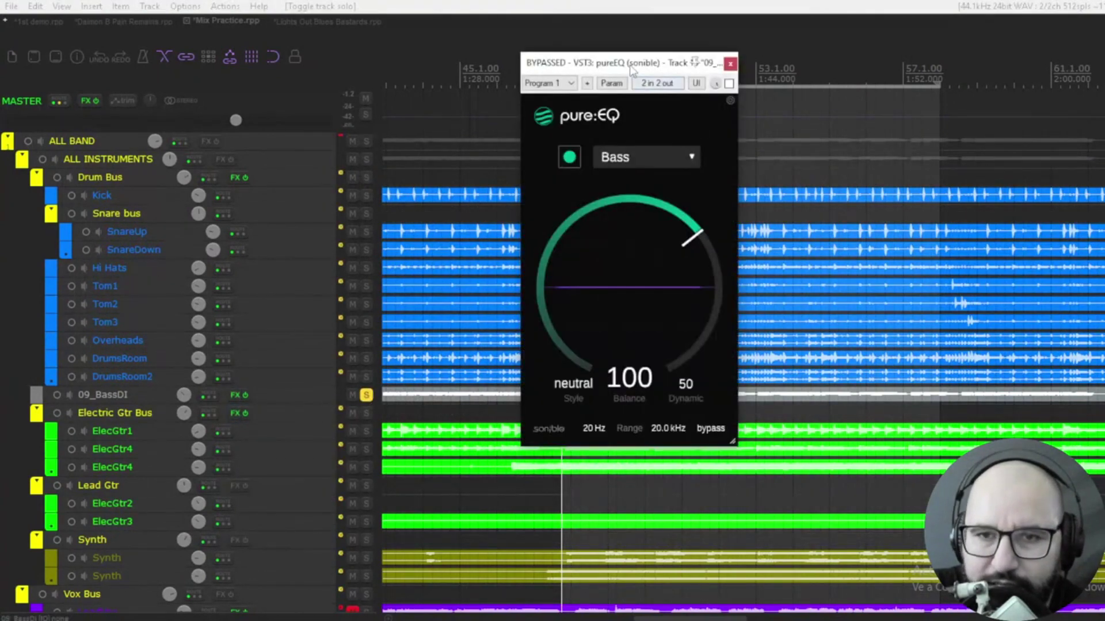
{"action": "left_click_drag", "start_coordinate": [633, 69], "coordinate": [618, 85]}
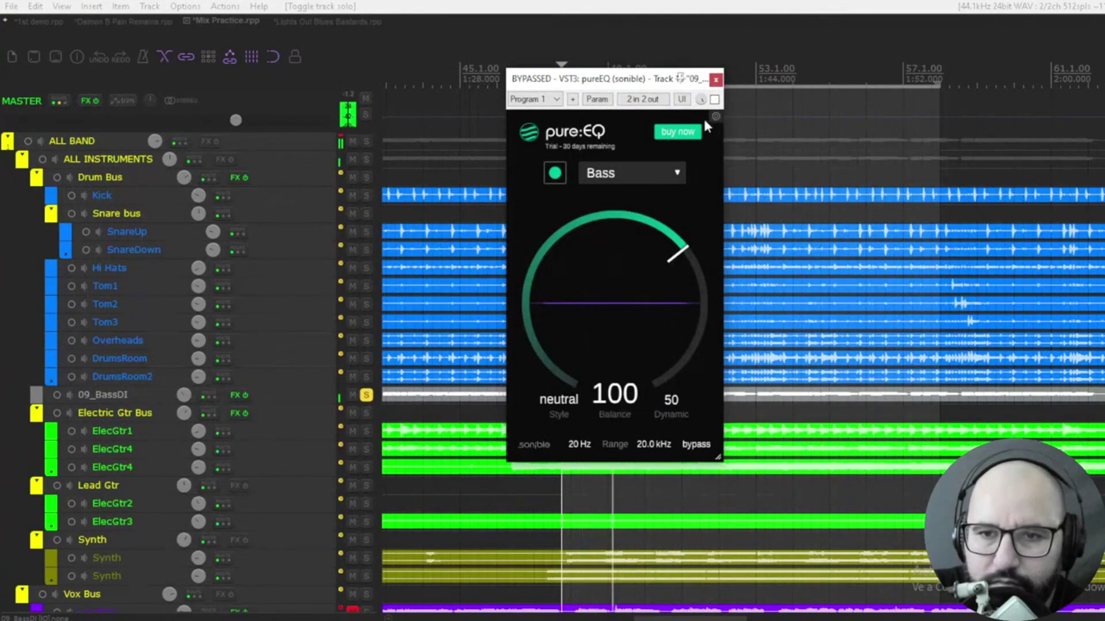
{"action": "mouse_move", "coordinate": [184, 395]}
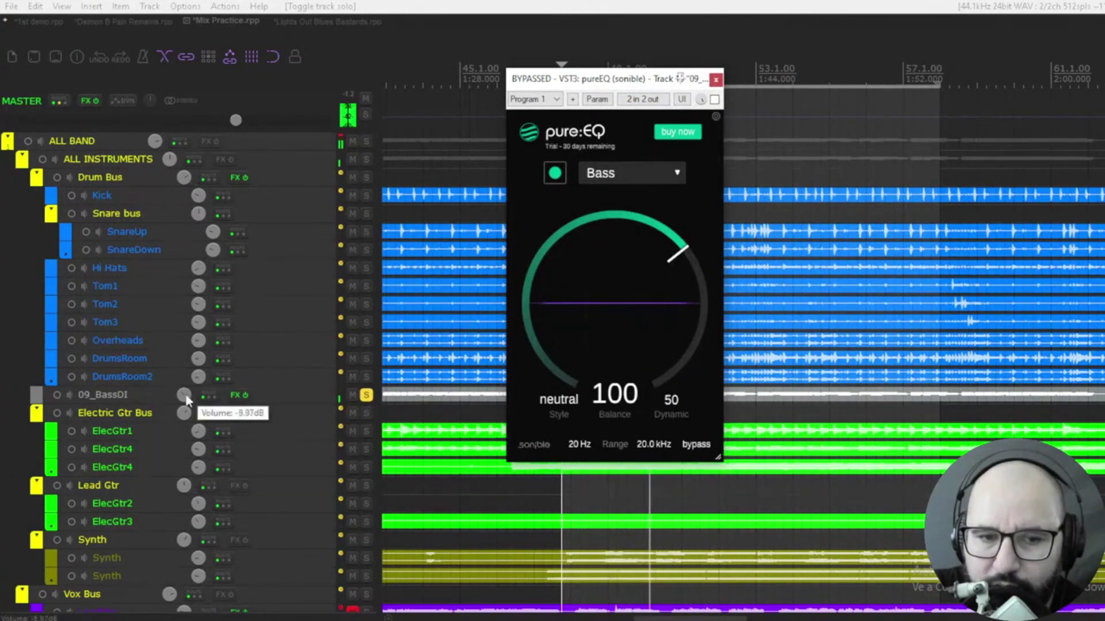
- Enable the bass EQ, compare with bypass, and raise Balance to 119 and Dynamic to 80
{"action": "left_click", "coordinate": [714, 100]}
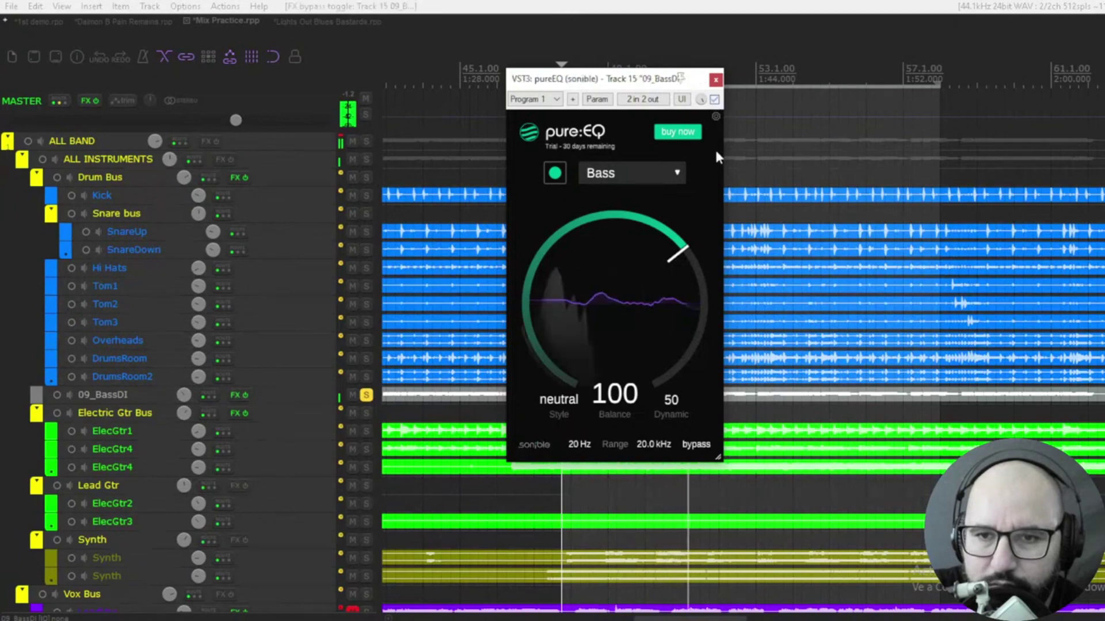
{"action": "left_click", "coordinate": [715, 101]}
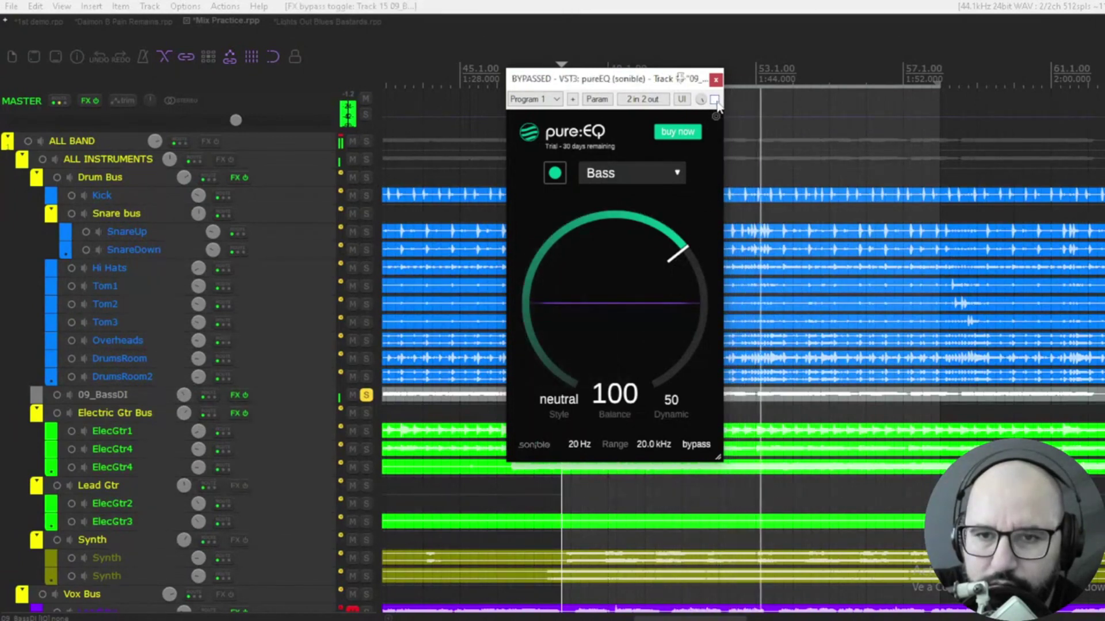
{"action": "left_click", "coordinate": [715, 101]}
{"action": "mouse_move", "coordinate": [673, 260]}
{"action": "left_mouse_down"}
{"action": "mouse_move", "coordinate": [672, 232]}
{"action": "mouse_move", "coordinate": [672, 241]}
{"action": "left_mouse_up"}
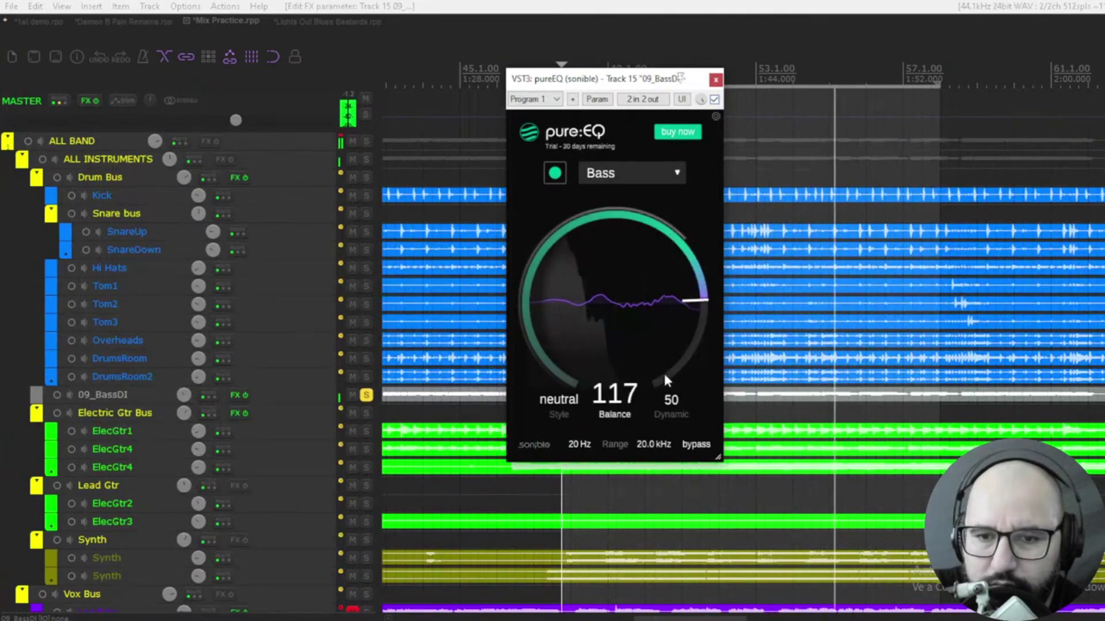
{"action": "left_click_drag", "start_coordinate": [672, 399], "coordinate": [674, 341]}
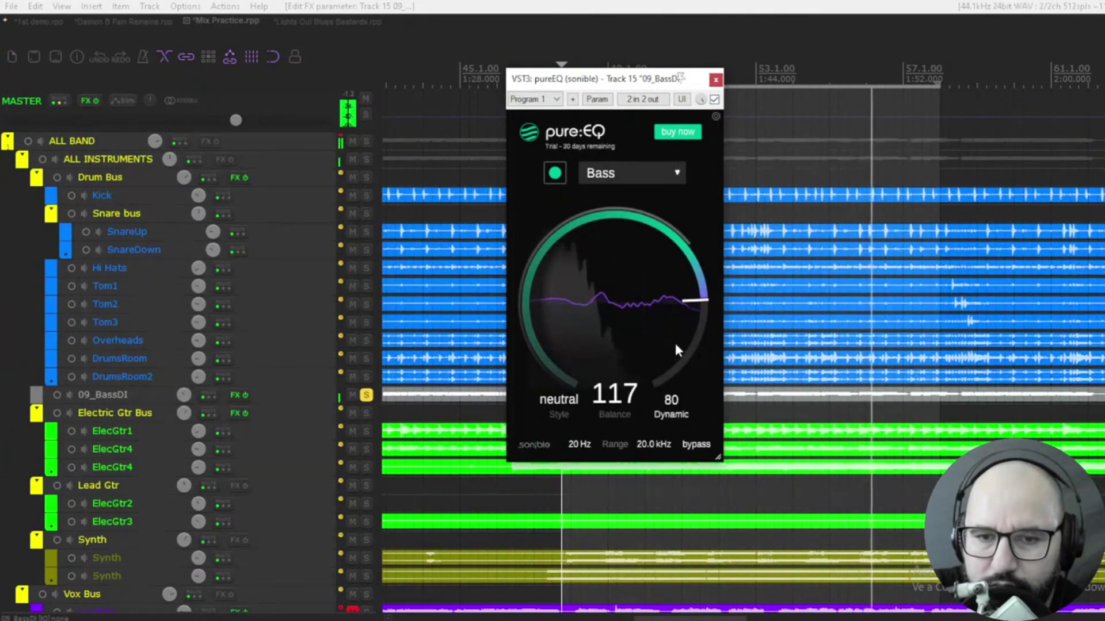
- Try bright and warm styles with a bypass comparison, settling on neutral
{"action": "left_click", "coordinate": [552, 401]}
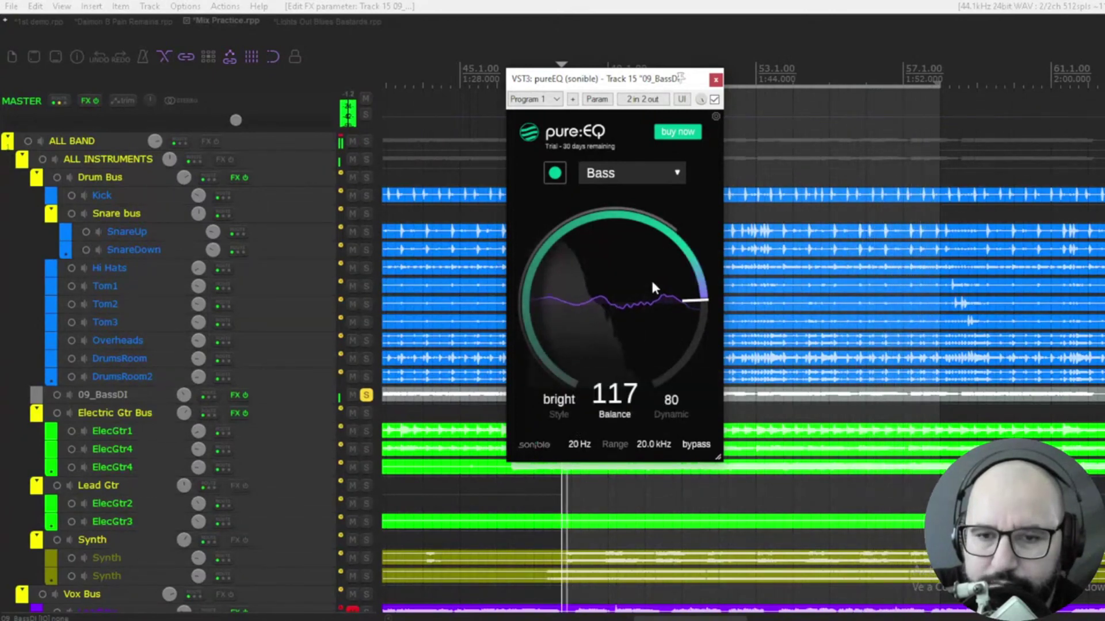
{"action": "left_click_drag", "start_coordinate": [673, 245], "coordinate": [675, 244]}
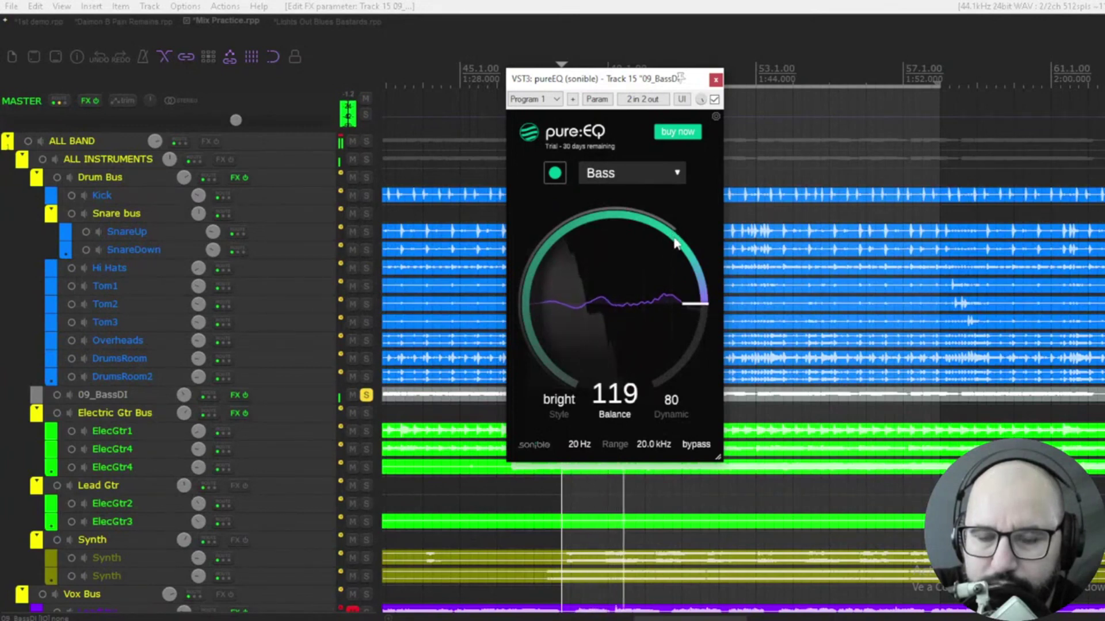
{"action": "left_click", "coordinate": [715, 100]}
{"action": "left_click", "coordinate": [715, 100]}
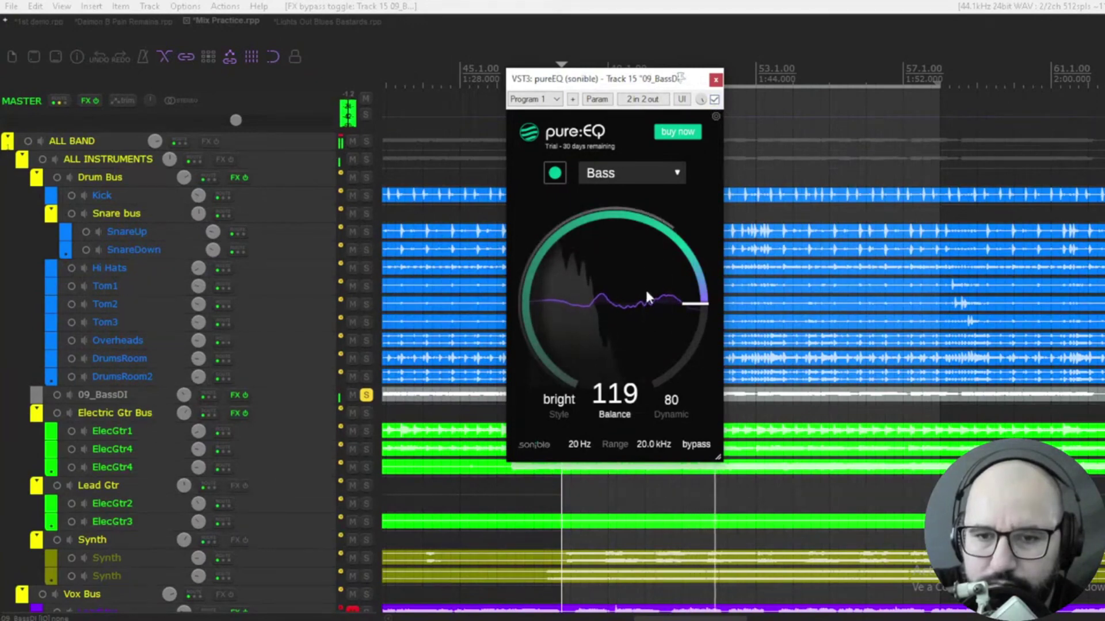
{"action": "left_click", "coordinate": [560, 414]}
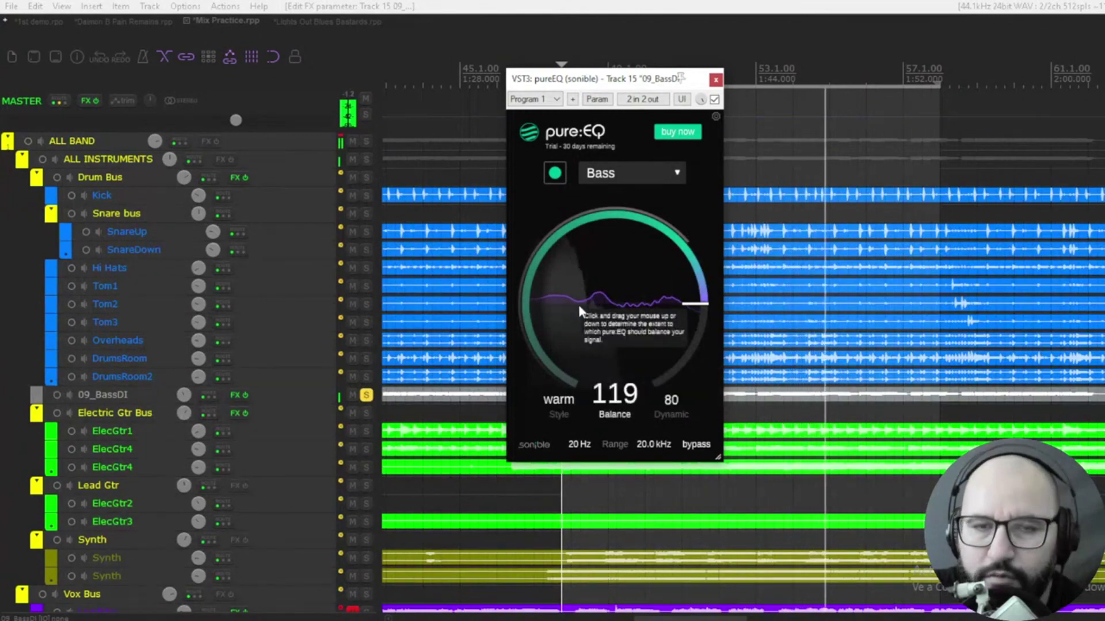
{"action": "left_click", "coordinate": [561, 406]}
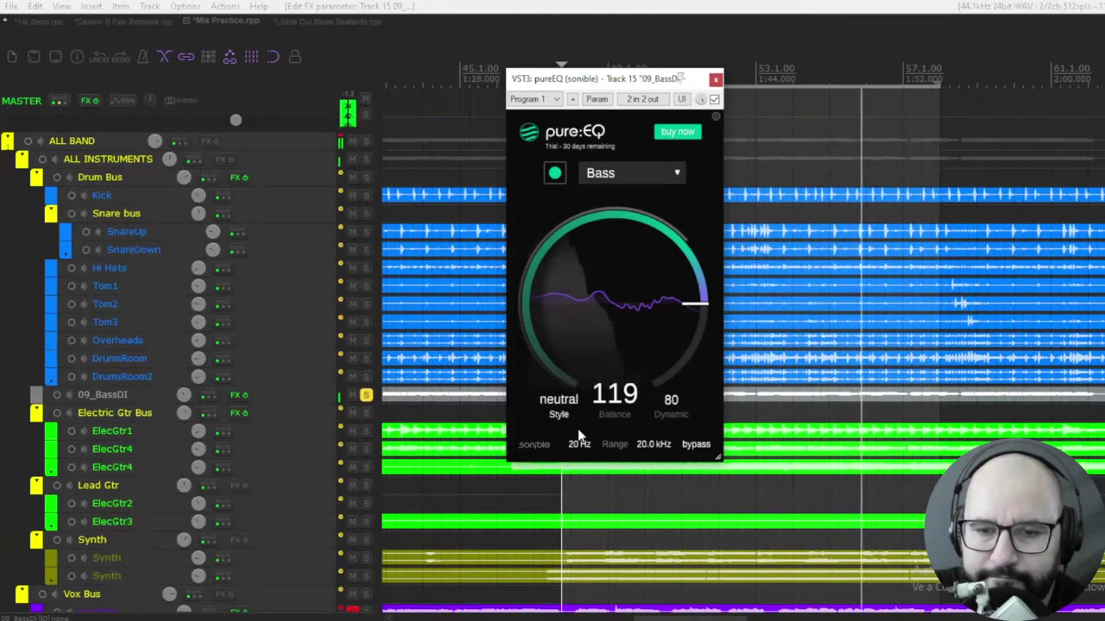
- Set the bass range to 44 Hz–10.9 kHz and compare it against bypass
{"action": "left_click_drag", "start_coordinate": [583, 444], "coordinate": [585, 394]}
{"action": "left_click_drag", "start_coordinate": [661, 446], "coordinate": [651, 475]}
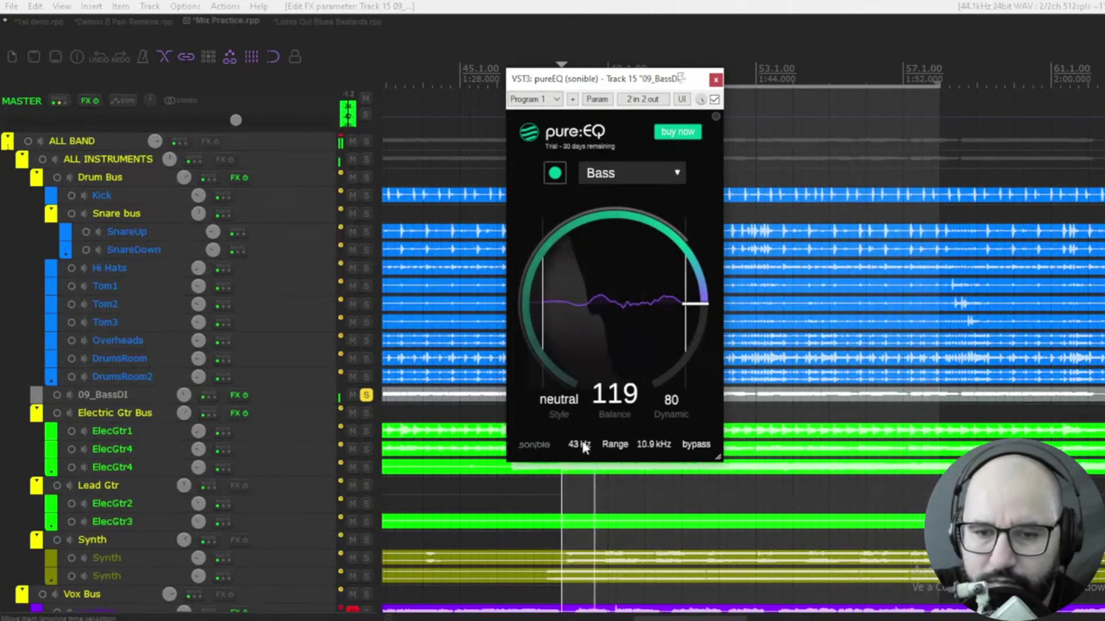
{"action": "left_click_drag", "start_coordinate": [580, 444], "coordinate": [584, 444]}
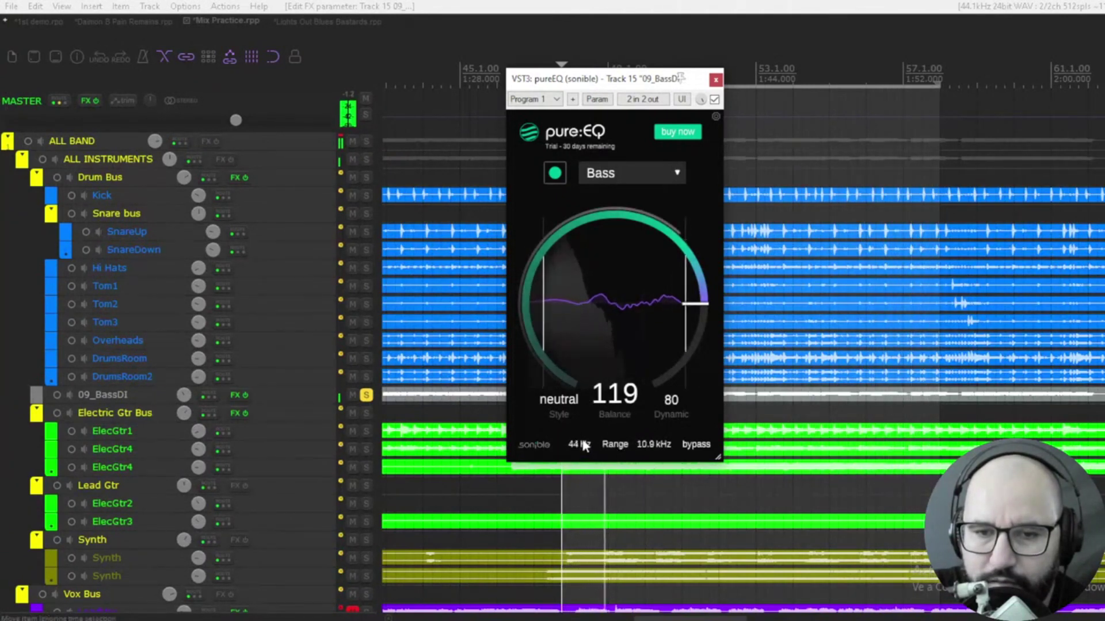
{"action": "left_click", "coordinate": [714, 99]}
{"action": "left_click", "coordinate": [715, 100]}
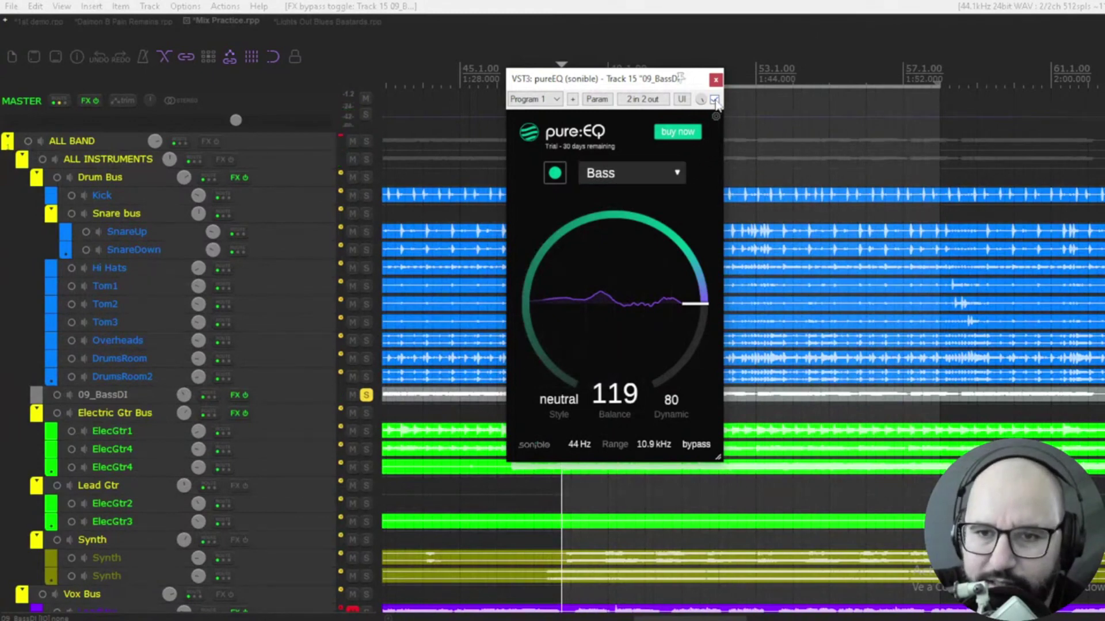
- Unsolo 09_BassDI and solo the Electric Gtr Bus instead
{"action": "left_click", "coordinate": [716, 79]}
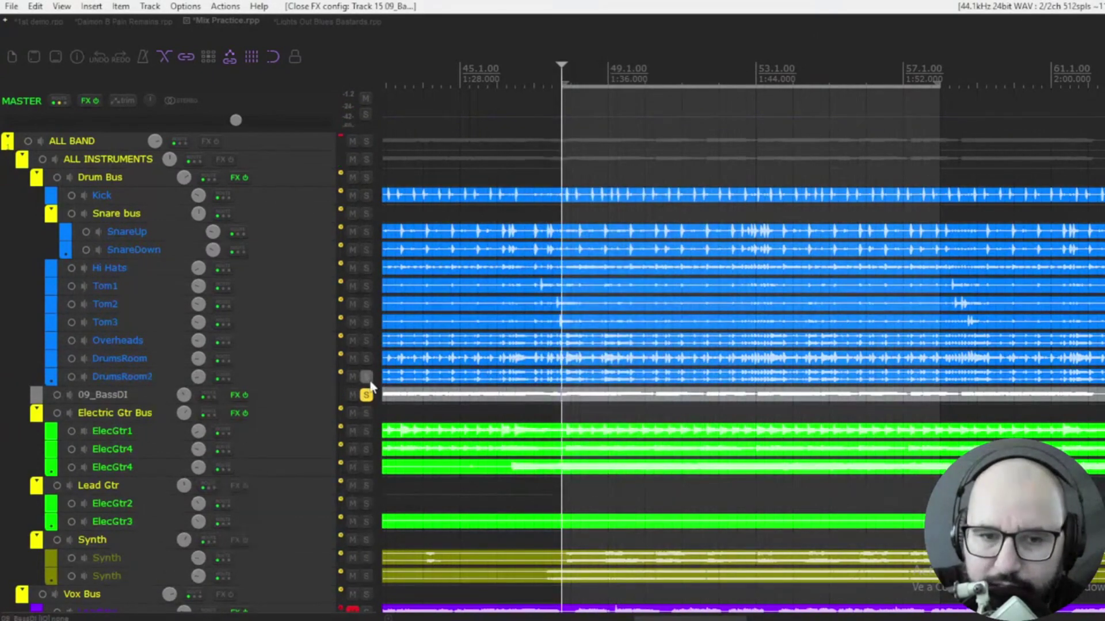
{"action": "left_click", "coordinate": [366, 395]}
{"action": "left_click", "coordinate": [366, 414]}
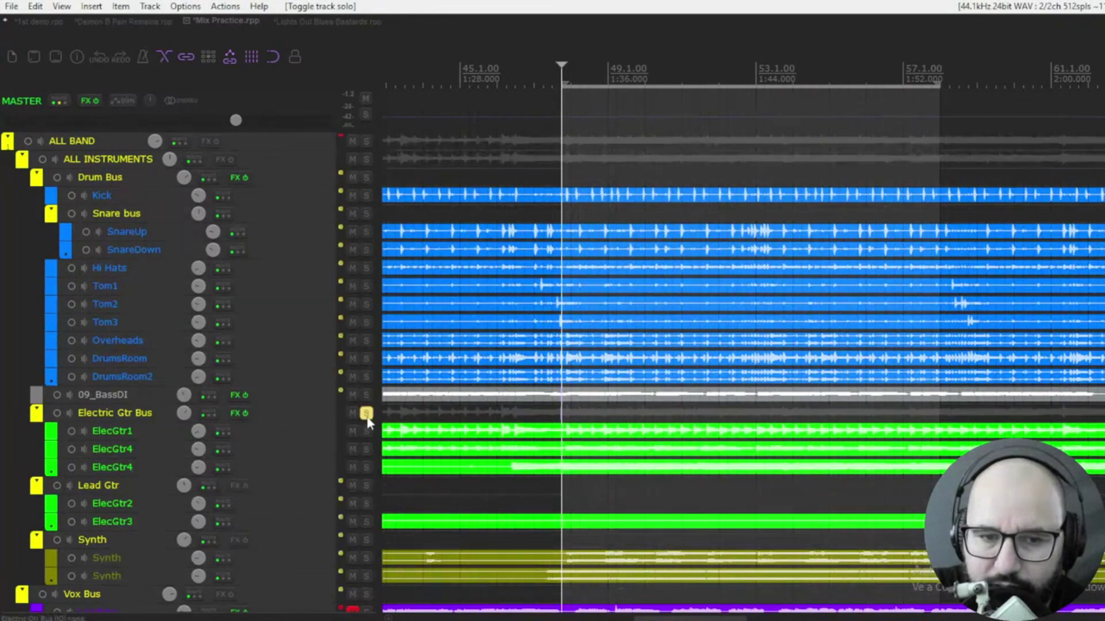
- Add pure:EQ to the Electric Gtr Bus and enable it
{"action": "right_click", "coordinate": [240, 416]}
{"action": "left_click", "coordinate": [268, 431]}
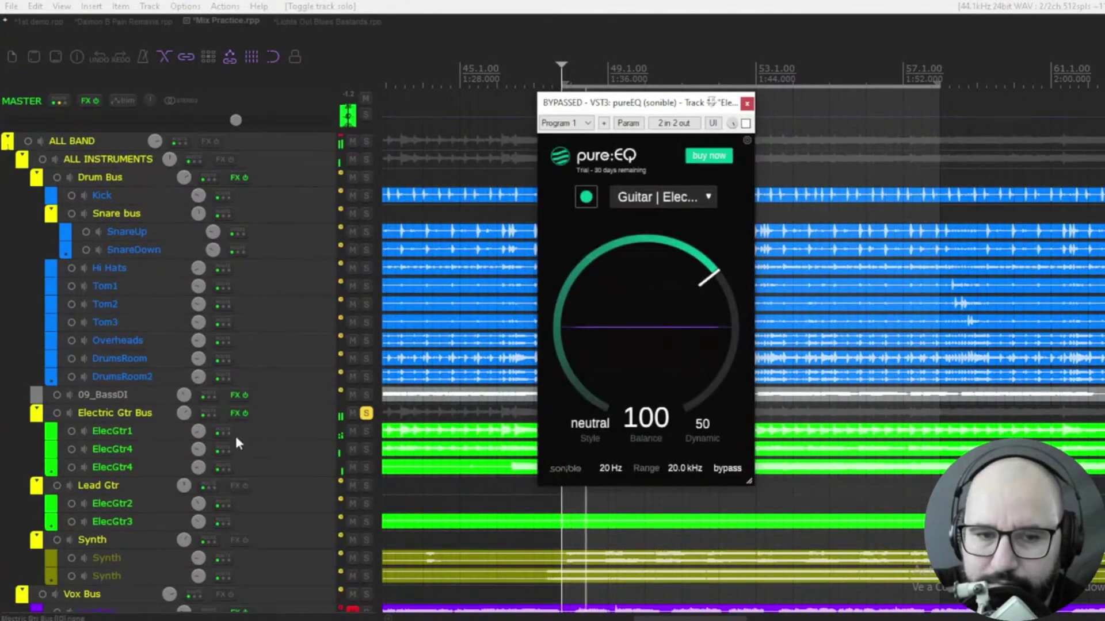
{"action": "scroll", "coordinate": [187, 420], "scroll_direction": "up", "scroll_amount": 2}
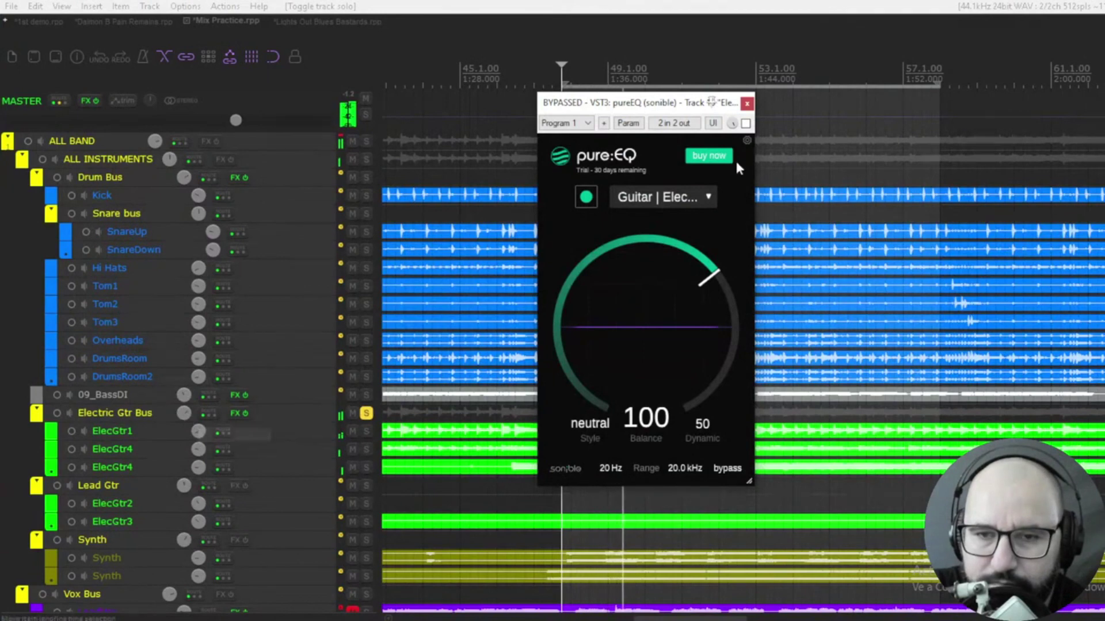
{"action": "left_click", "coordinate": [745, 123]}
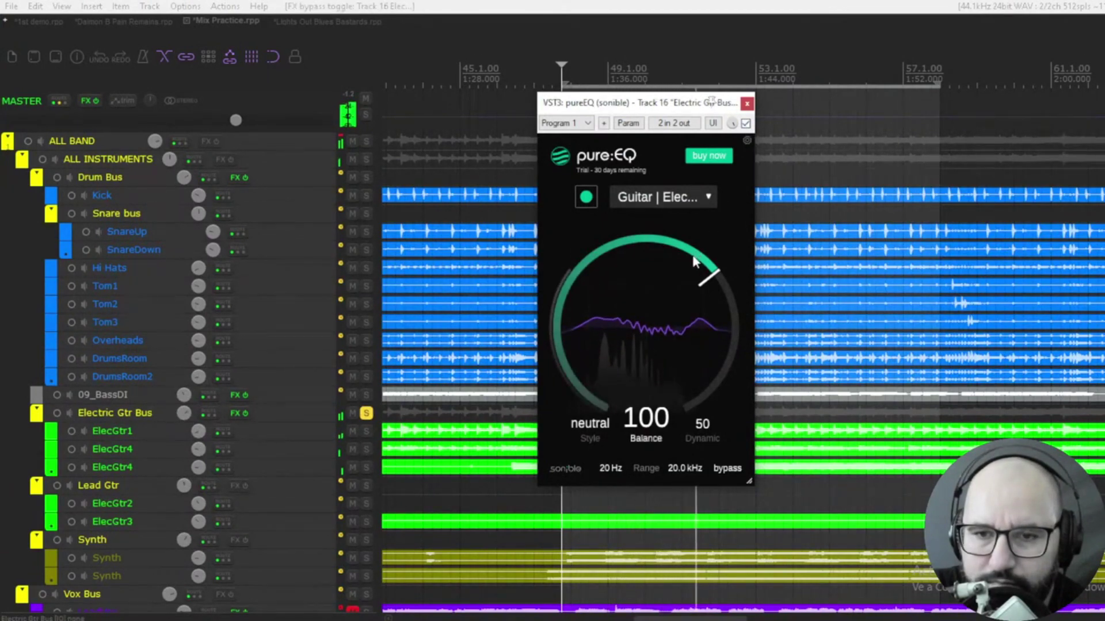
{"action": "scroll", "coordinate": [696, 228], "scroll_direction": "up", "scroll_amount": 3}
{"action": "scroll", "coordinate": [696, 233], "scroll_direction": "down", "scroll_amount": 1}
{"action": "scroll", "coordinate": [697, 246], "scroll_direction": "down", "scroll_amount": 1}
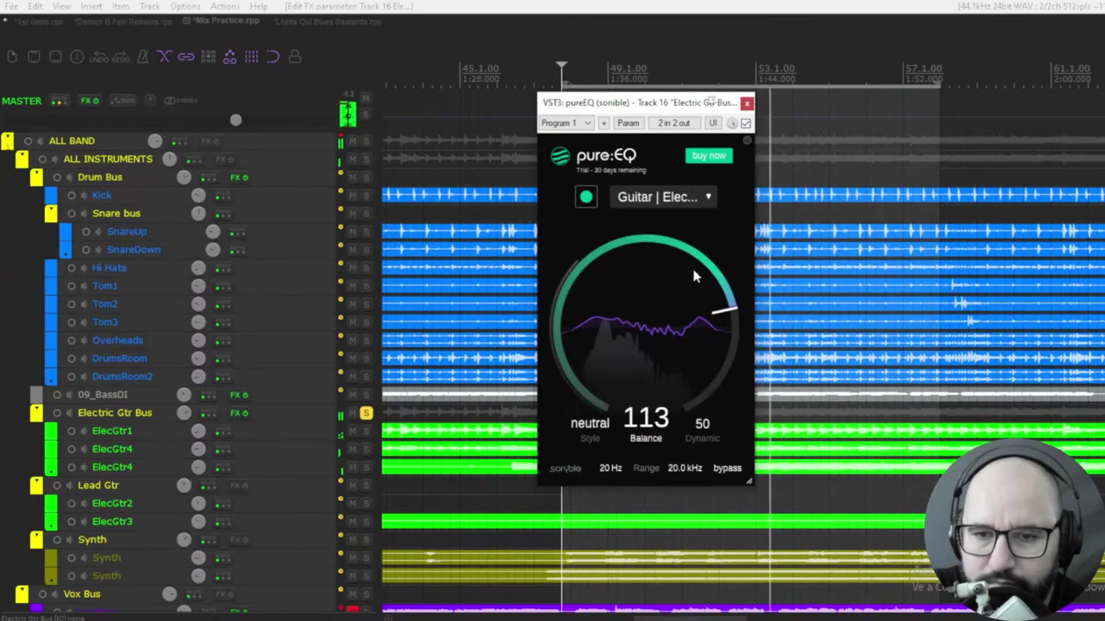
{"action": "scroll", "coordinate": [695, 250], "scroll_direction": "up", "scroll_amount": 2}
{"action": "scroll", "coordinate": [699, 249], "scroll_direction": "up", "scroll_amount": 1}
{"action": "scroll", "coordinate": [699, 250], "scroll_direction": "down", "scroll_amount": 1}
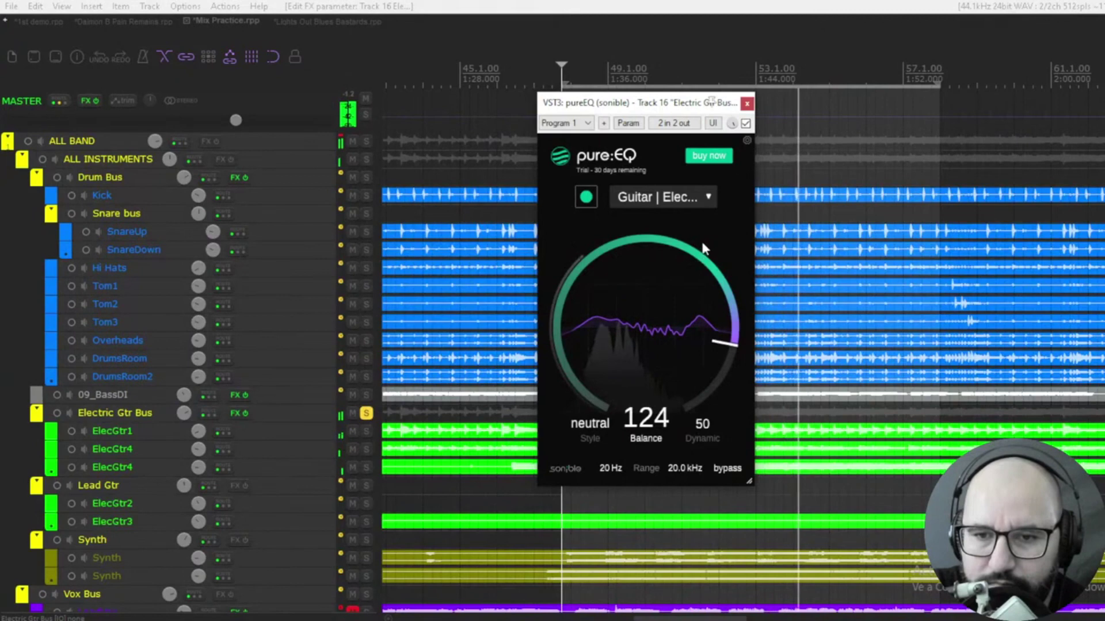
- A/B the guitar bus EQ, then set bright style, Balance 120 and Dynamic 90
{"action": "left_click", "coordinate": [746, 123]}
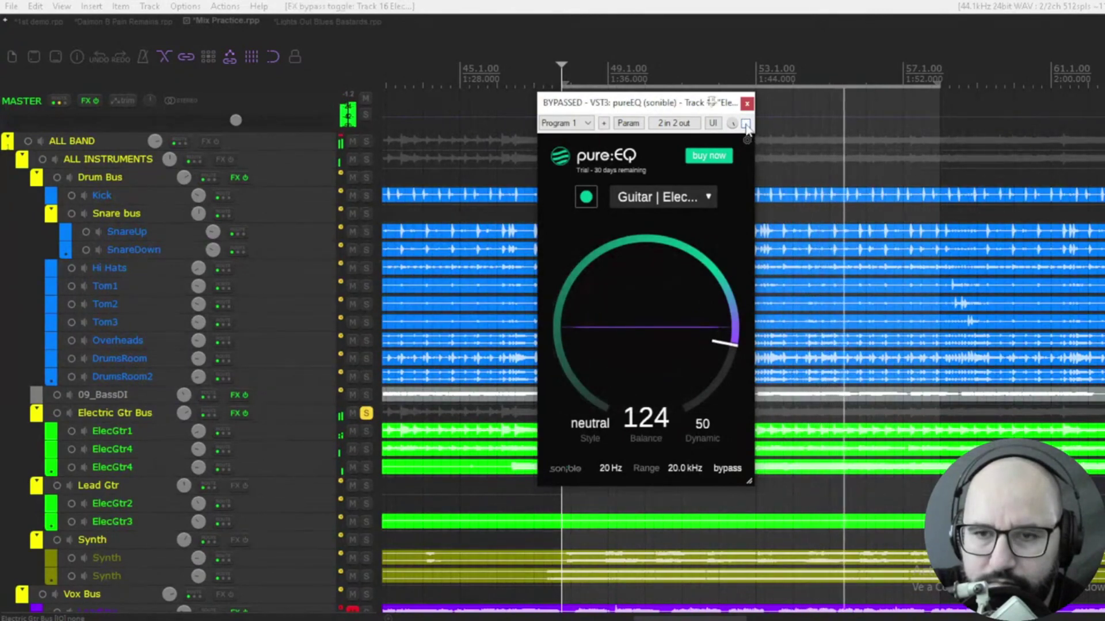
{"action": "left_click", "coordinate": [746, 123]}
{"action": "left_click", "coordinate": [589, 423]}
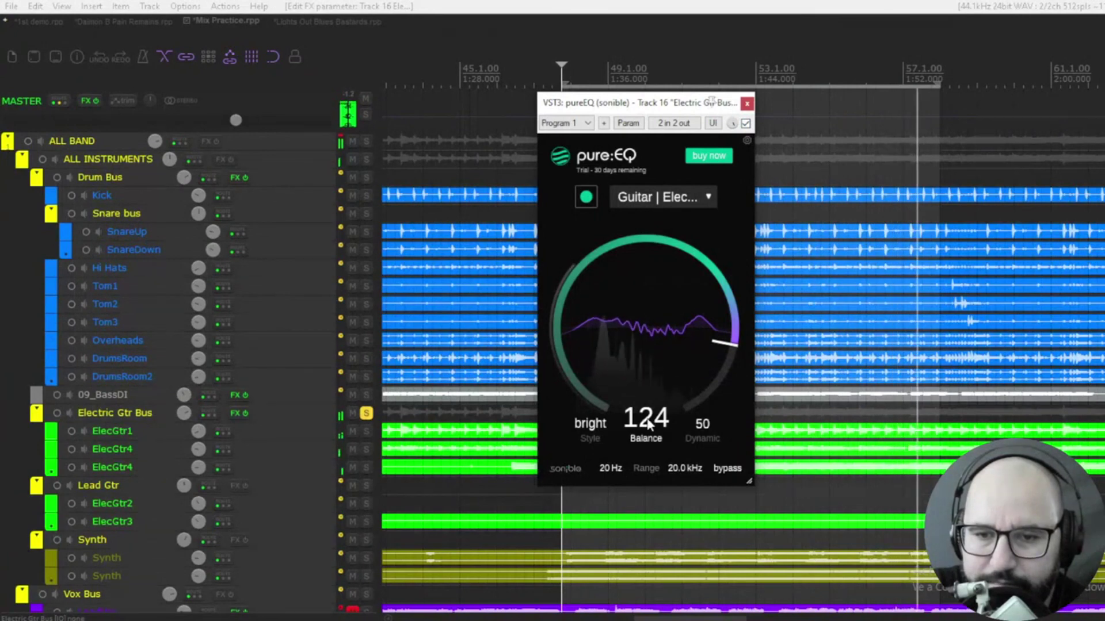
{"action": "left_click_drag", "start_coordinate": [653, 430], "coordinate": [656, 436]}
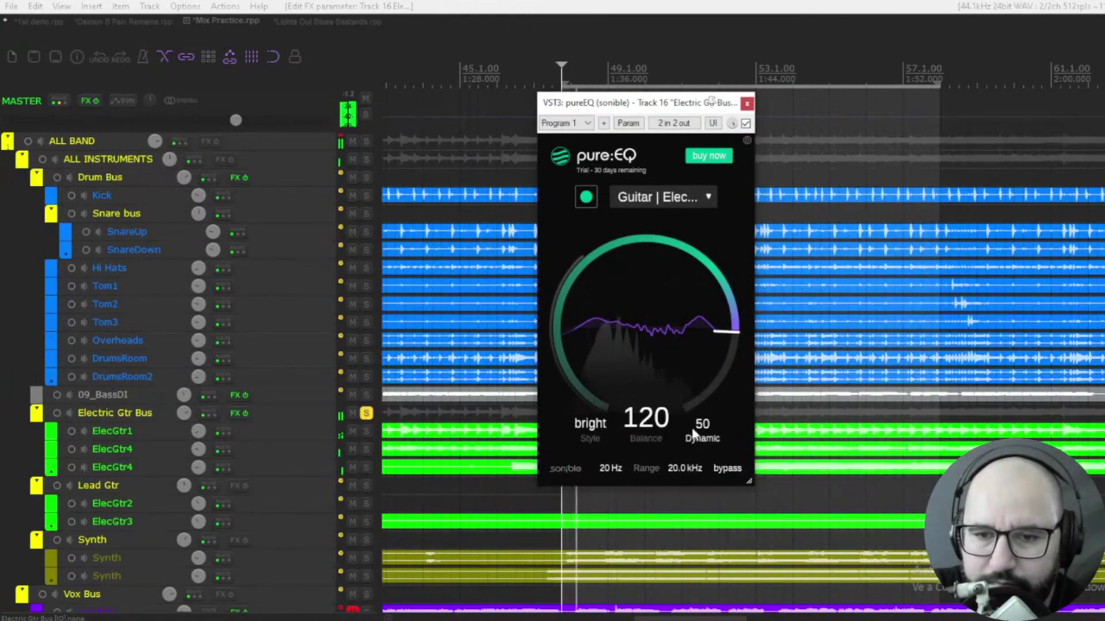
{"action": "left_click_drag", "start_coordinate": [702, 368], "coordinate": [699, 346]}
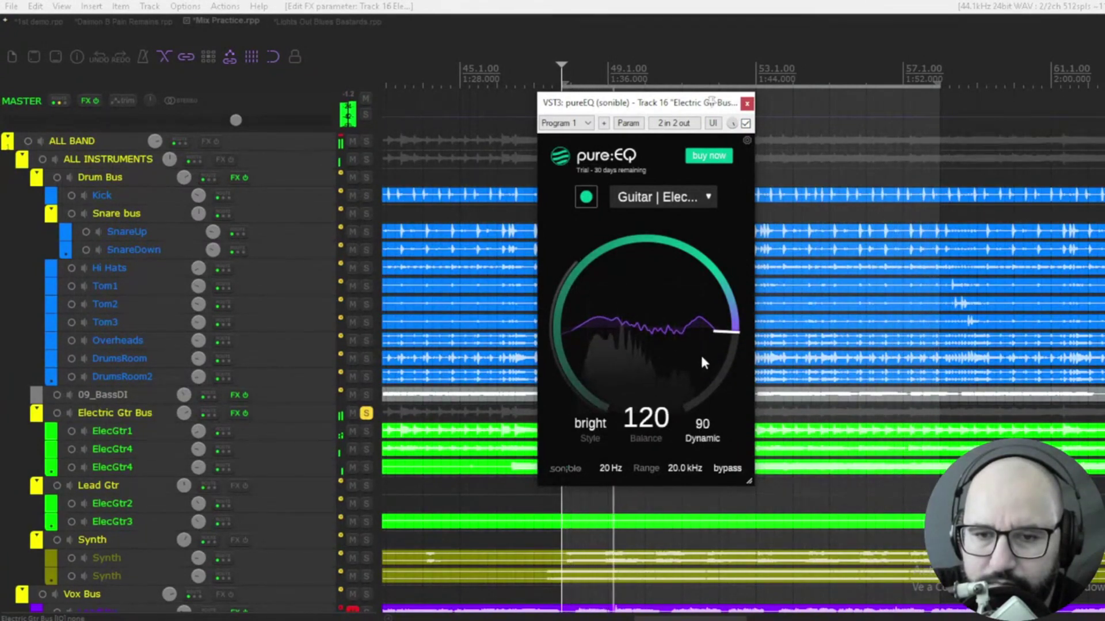
- Try a higher low Range limit, reset it to 20 Hz, A/B, and unsolo the bus
{"action": "left_click", "coordinate": [747, 124]}
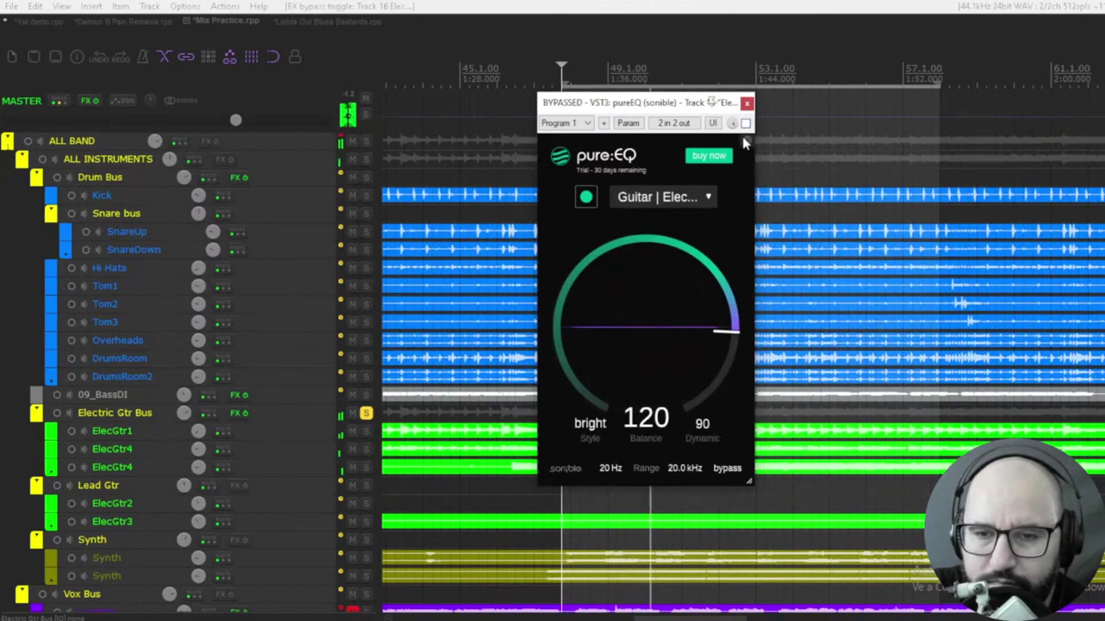
{"action": "left_click", "coordinate": [746, 123]}
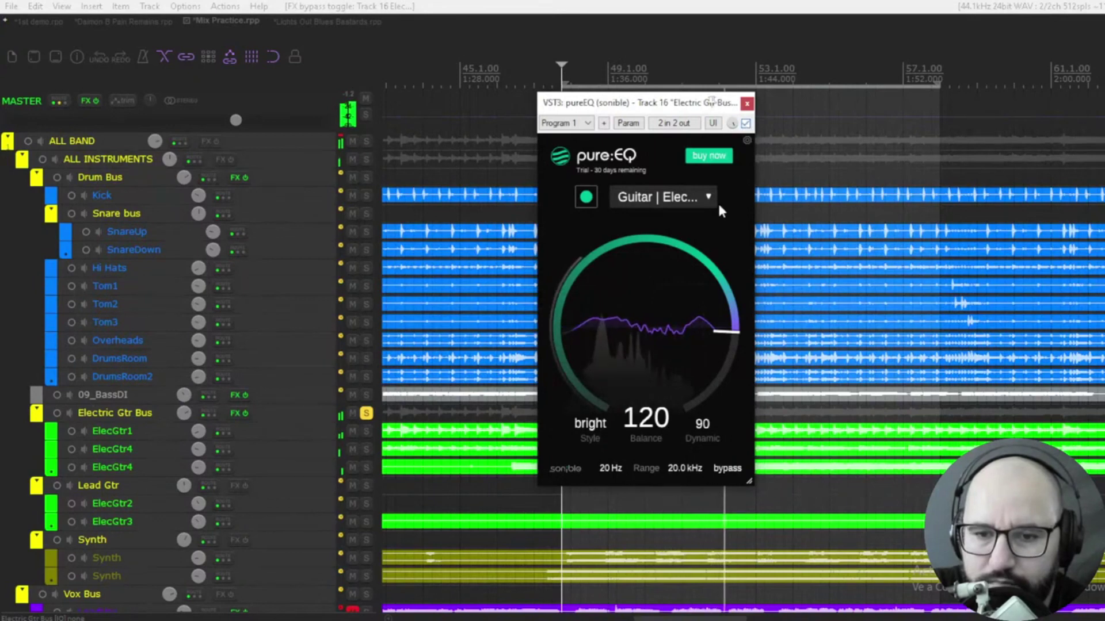
{"action": "left_click_drag", "start_coordinate": [610, 467], "coordinate": [615, 402]}
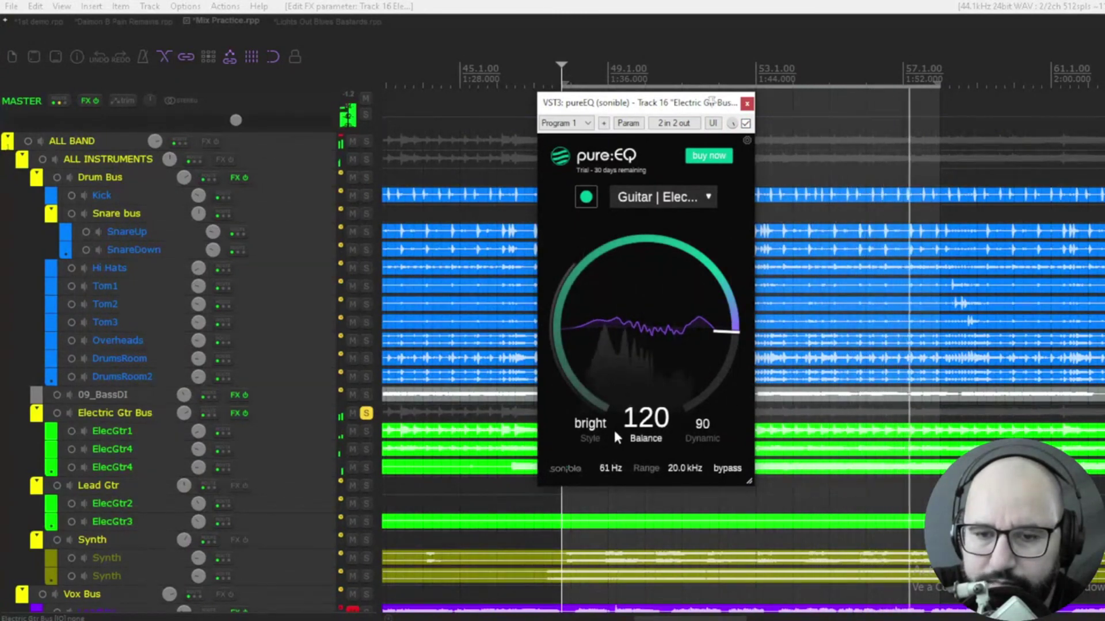
{"action": "double_click", "coordinate": [609, 468]}
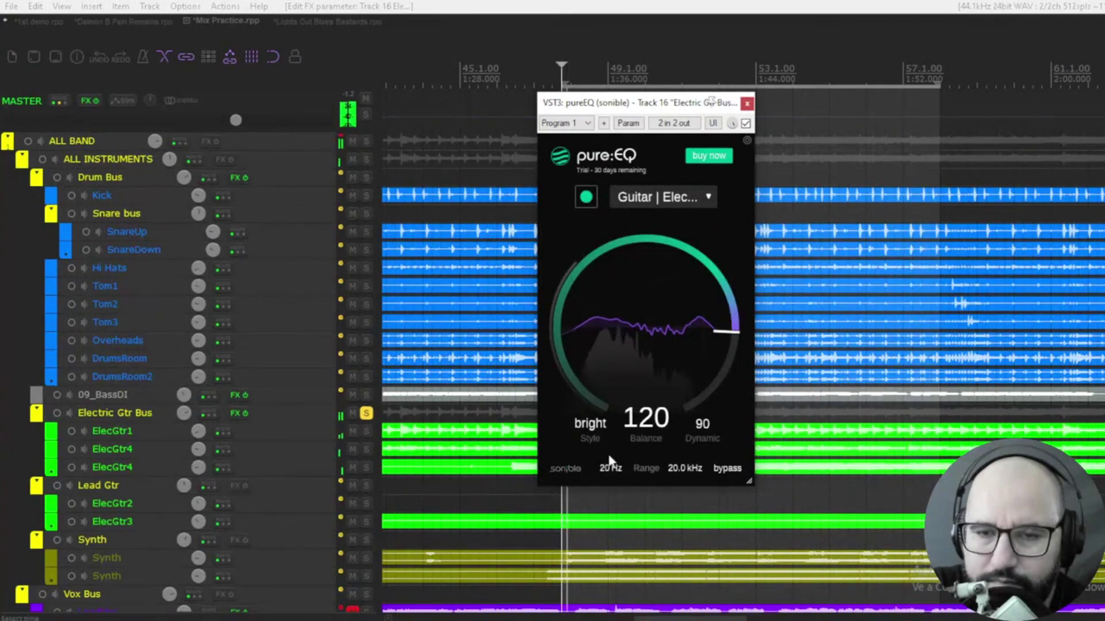
{"action": "left_click", "coordinate": [746, 124]}
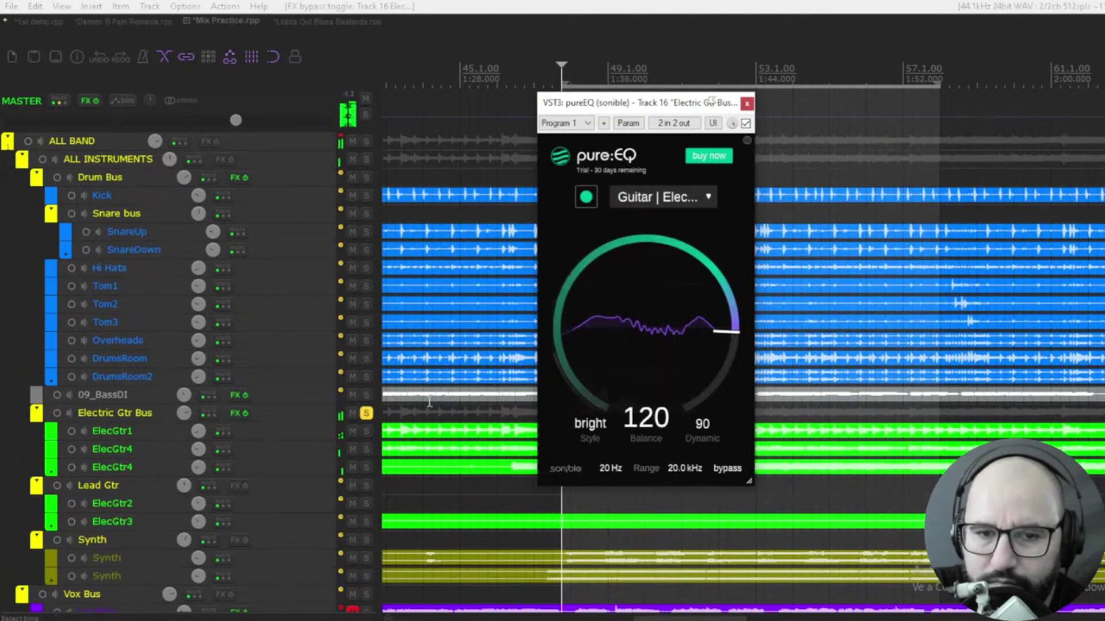
{"action": "left_click", "coordinate": [366, 414]}
- In Lights Out Blues Bastards, enable the Acoustic Gtr Bus EQ, set Balance 118, and A/B it
{"action": "left_click", "coordinate": [328, 19]}
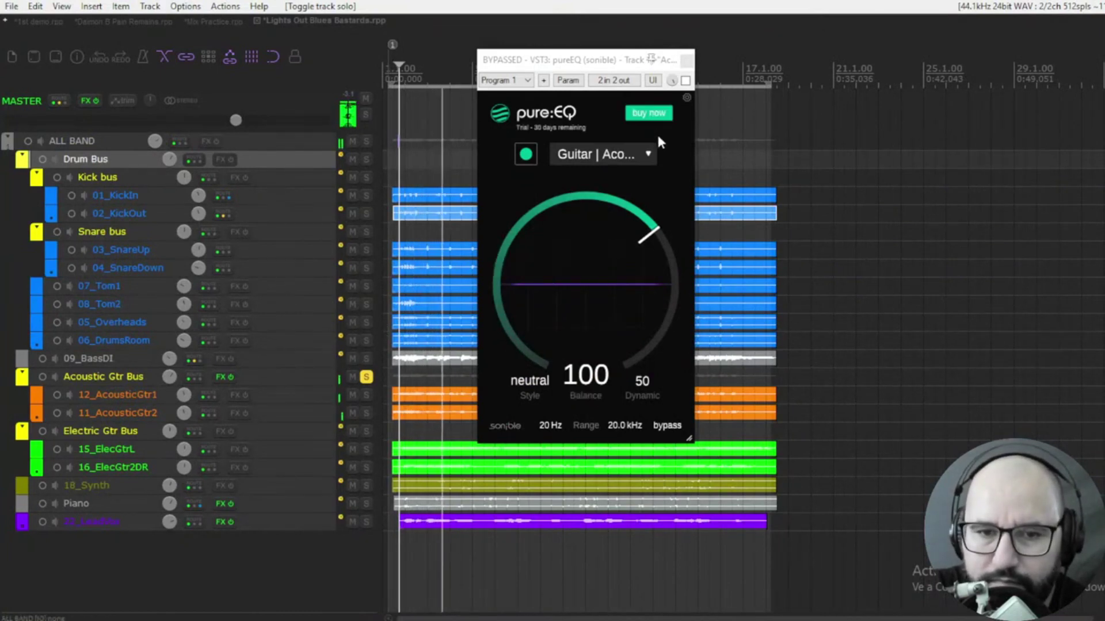
{"action": "left_click", "coordinate": [685, 80]}
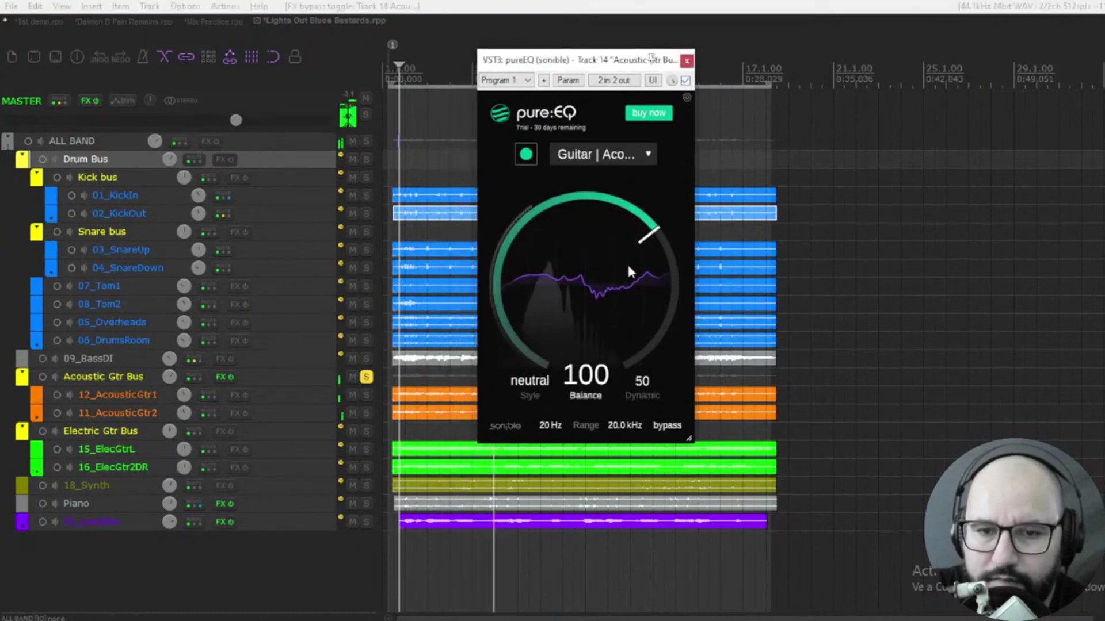
{"action": "left_click_drag", "start_coordinate": [584, 295], "coordinate": [584, 263]}
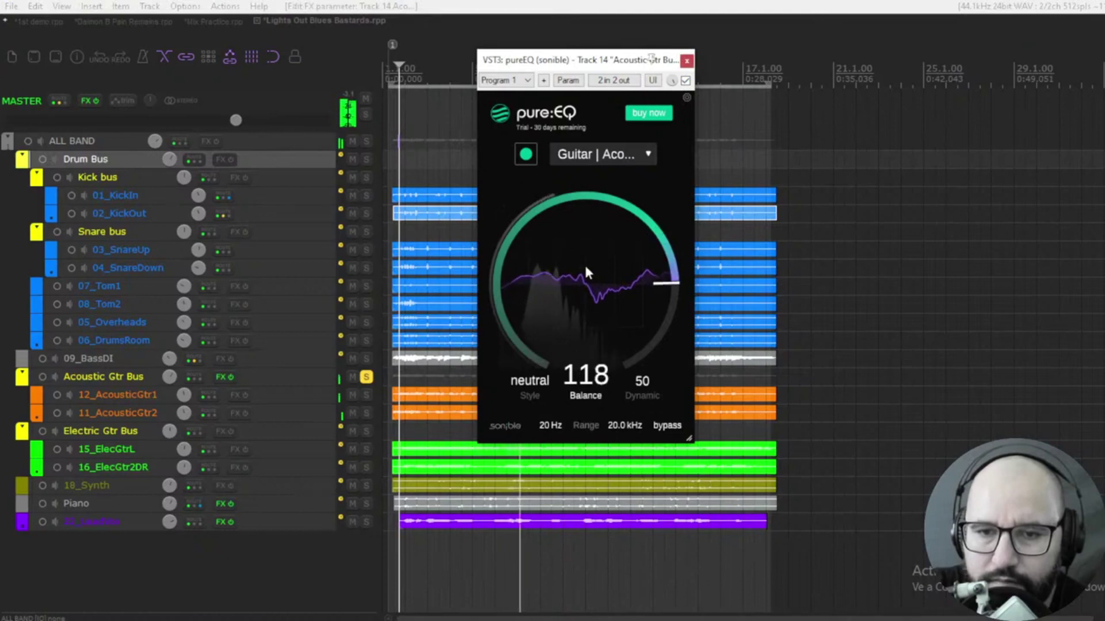
{"action": "left_click", "coordinate": [686, 81]}
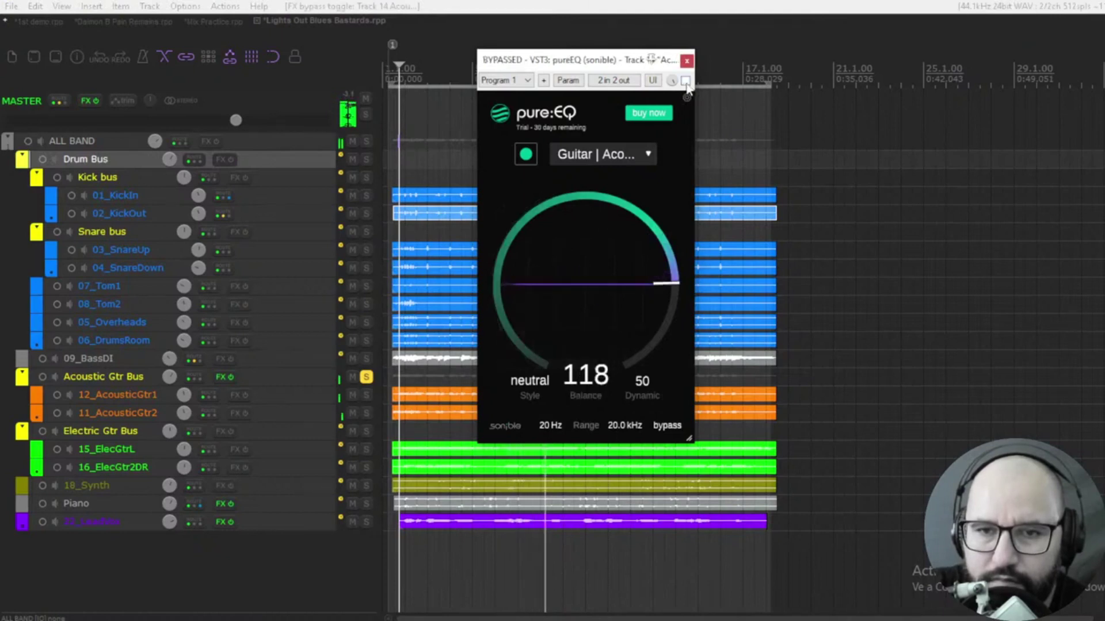
{"action": "left_click", "coordinate": [686, 80]}
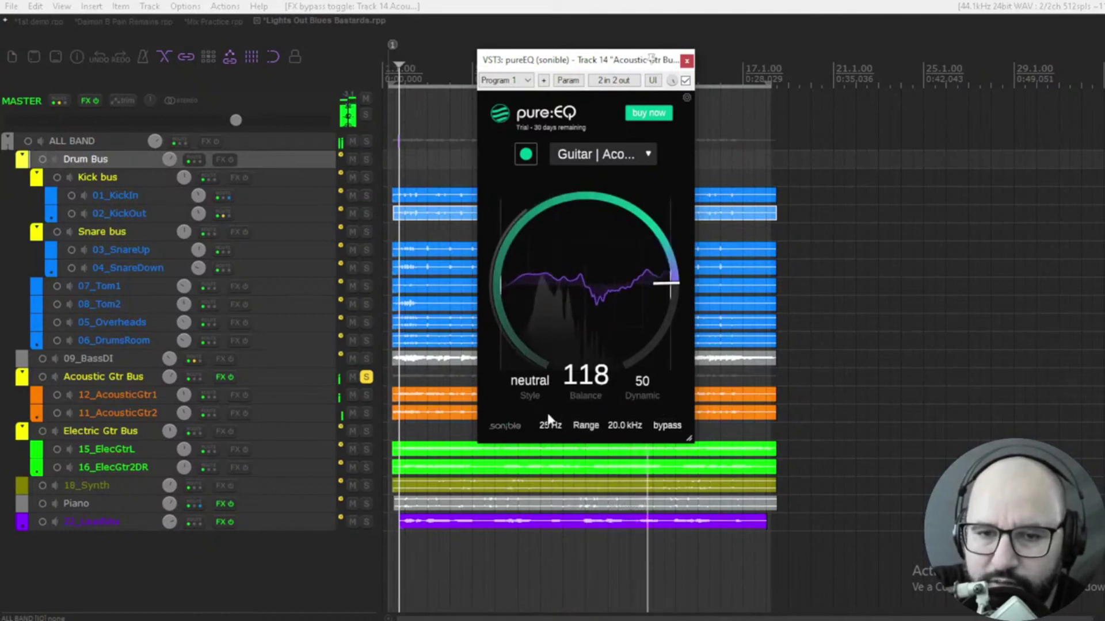
- Raise the acoustic EQ's low Range limit to 295 Hz and A/B it
{"action": "left_click_drag", "start_coordinate": [550, 426], "coordinate": [551, 353]}
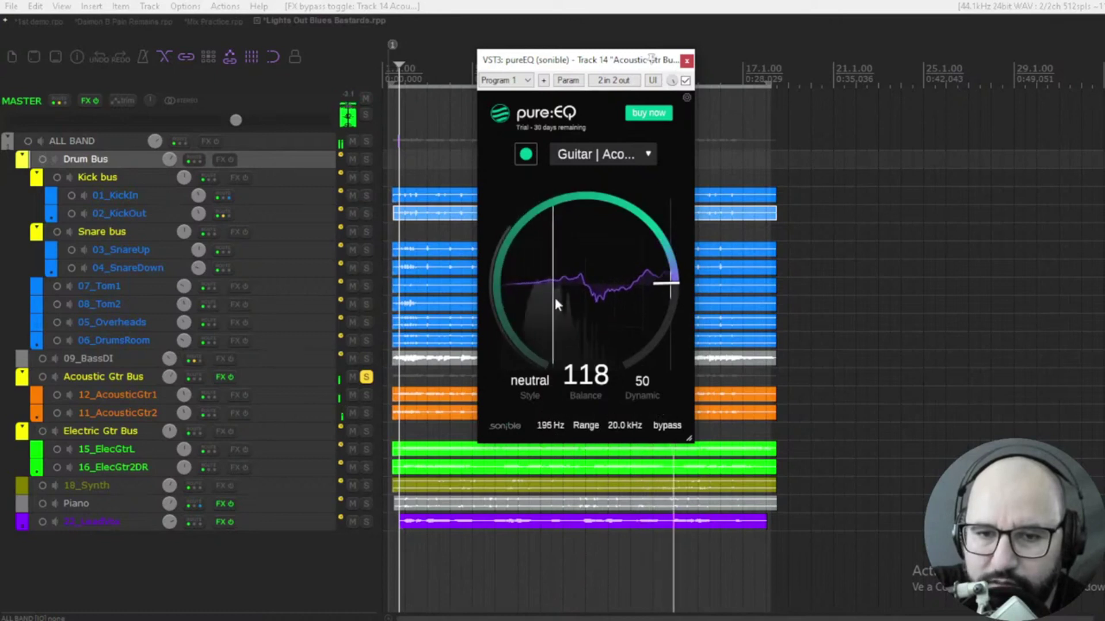
{"action": "left_click_drag", "start_coordinate": [555, 296], "coordinate": [556, 287]}
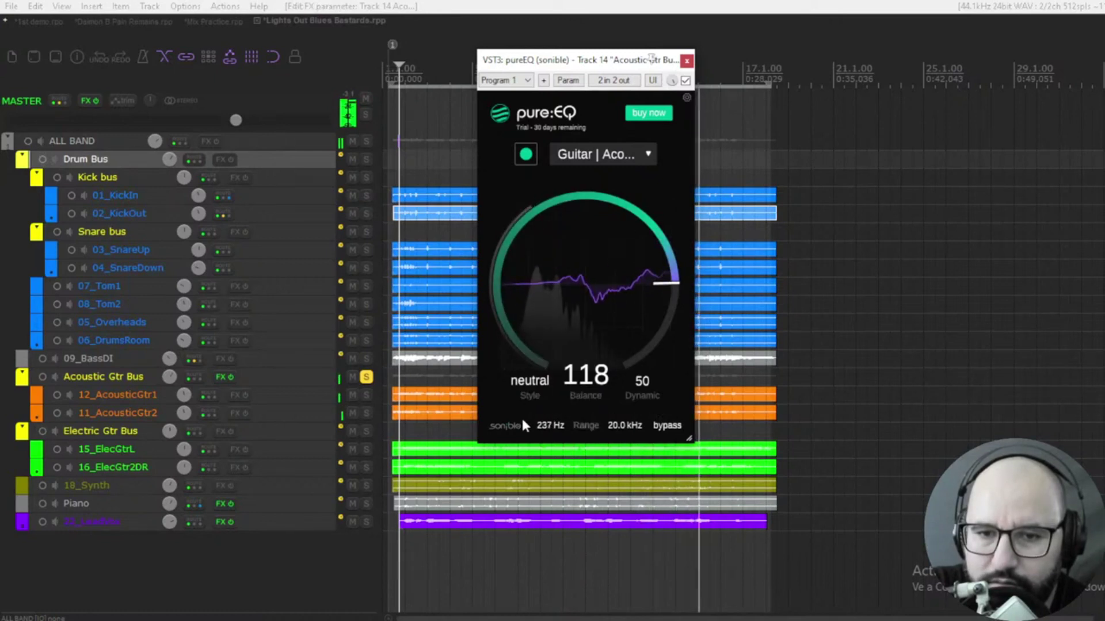
{"action": "left_click_drag", "start_coordinate": [550, 425], "coordinate": [550, 406]}
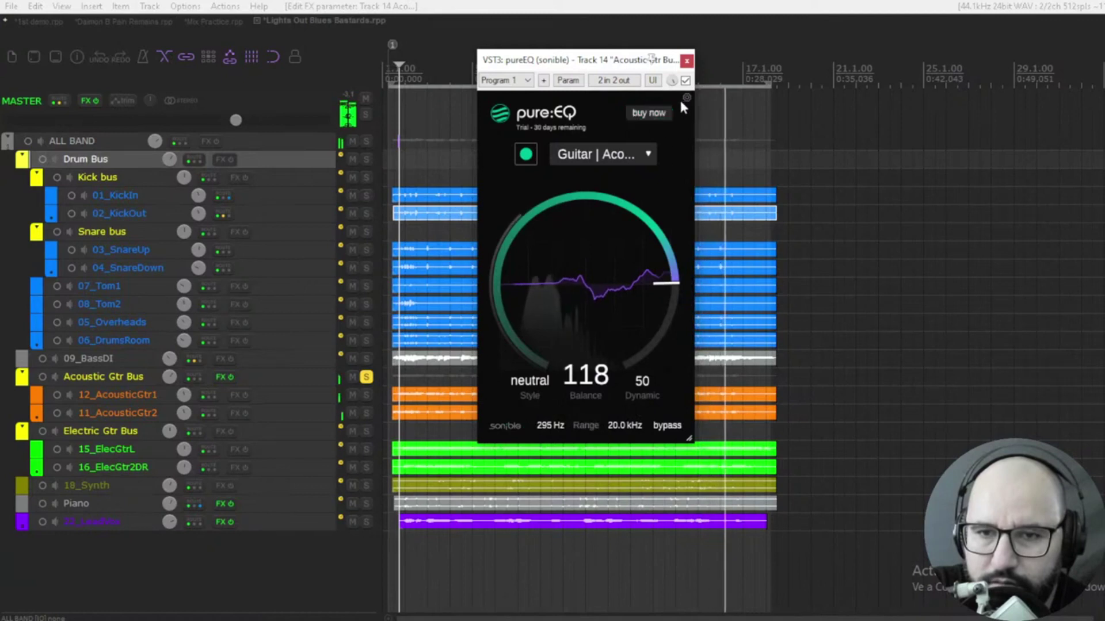
{"action": "left_click", "coordinate": [686, 81]}
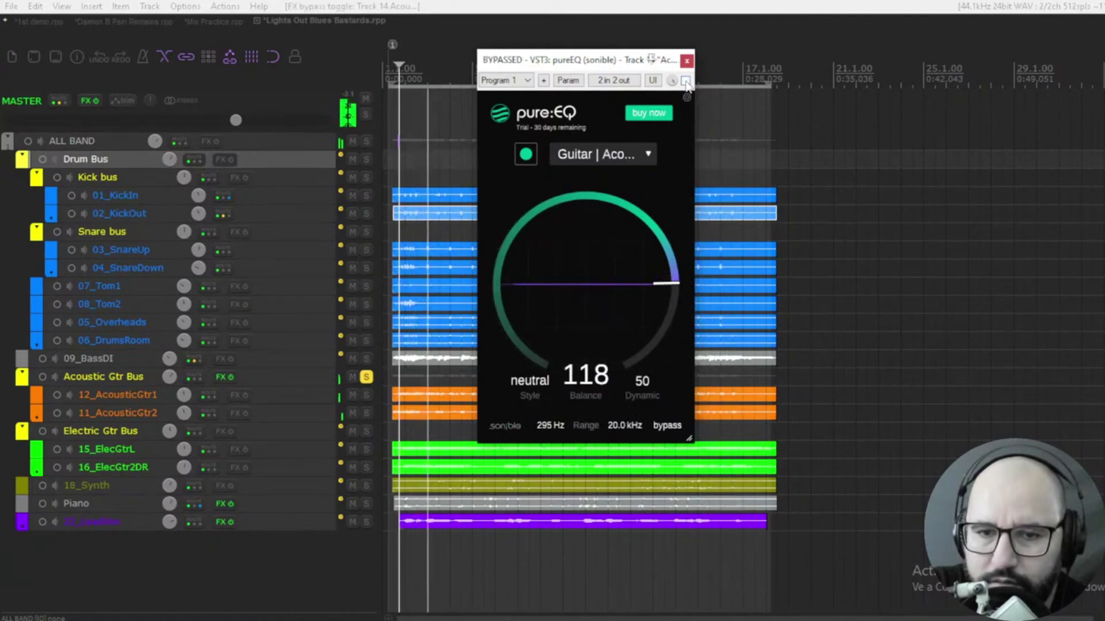
{"action": "left_click", "coordinate": [686, 80]}
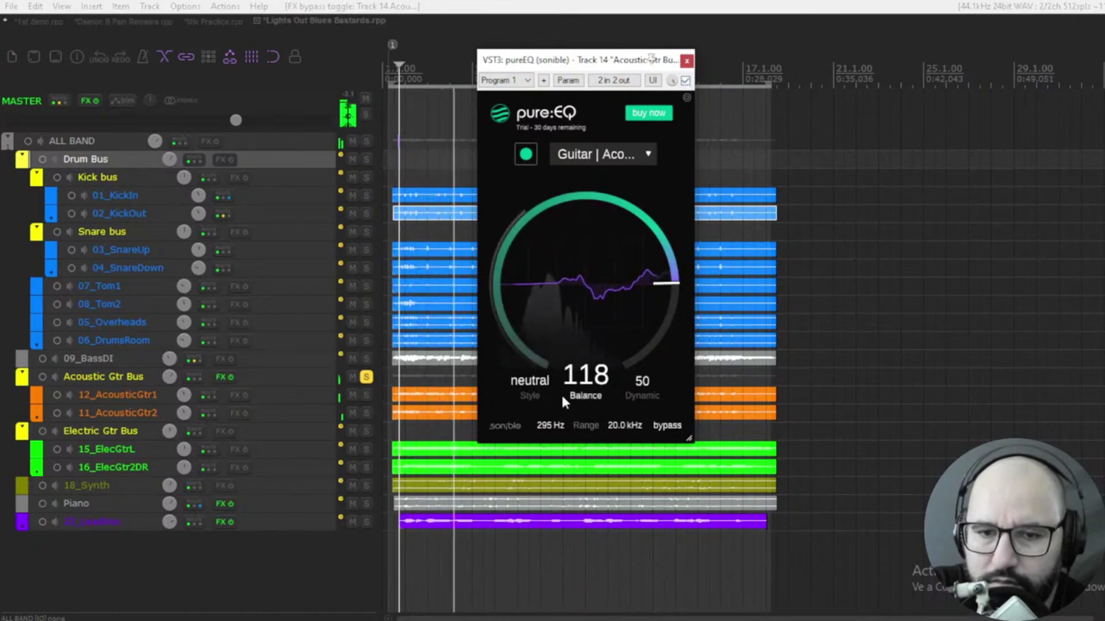
- Audition bright style, then settle on warm style with Balance 111
{"action": "left_click", "coordinate": [529, 381]}
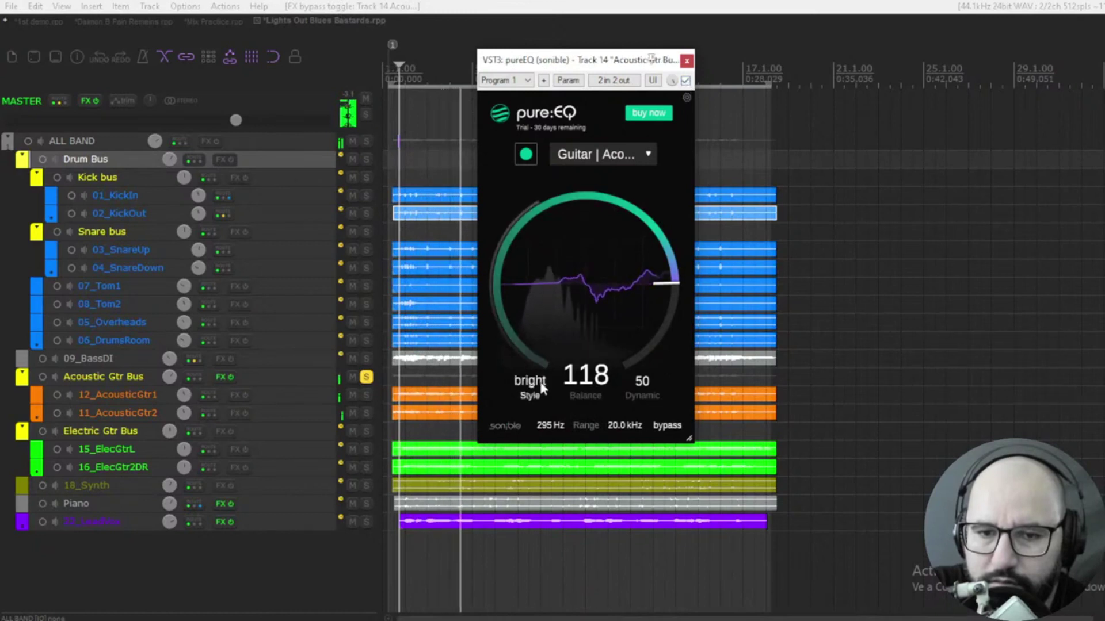
{"action": "left_click", "coordinate": [685, 80]}
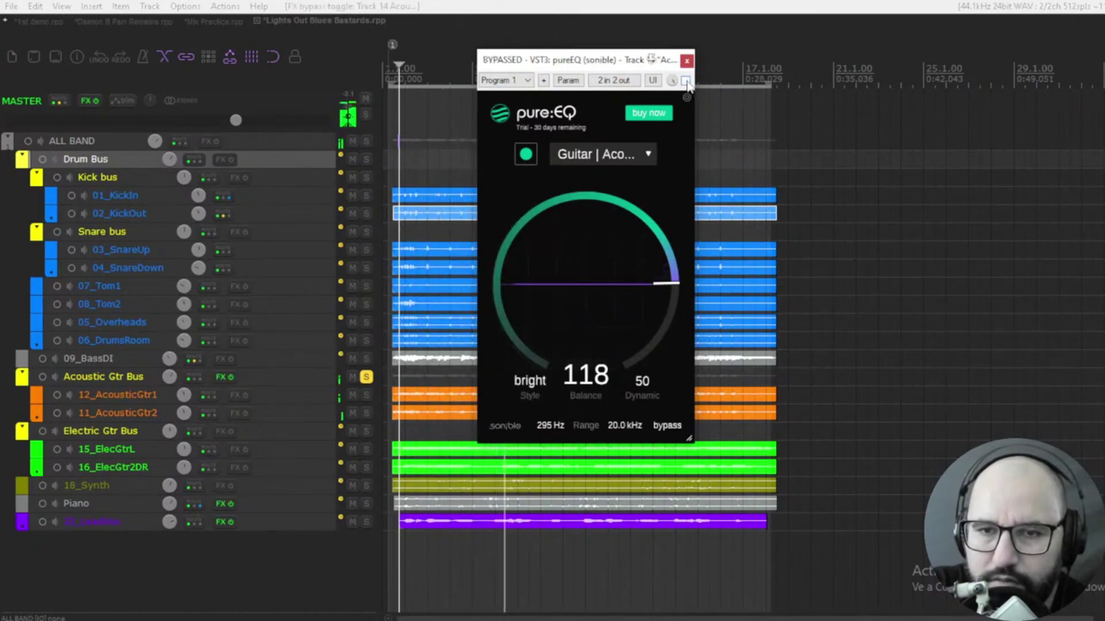
{"action": "left_click", "coordinate": [686, 80]}
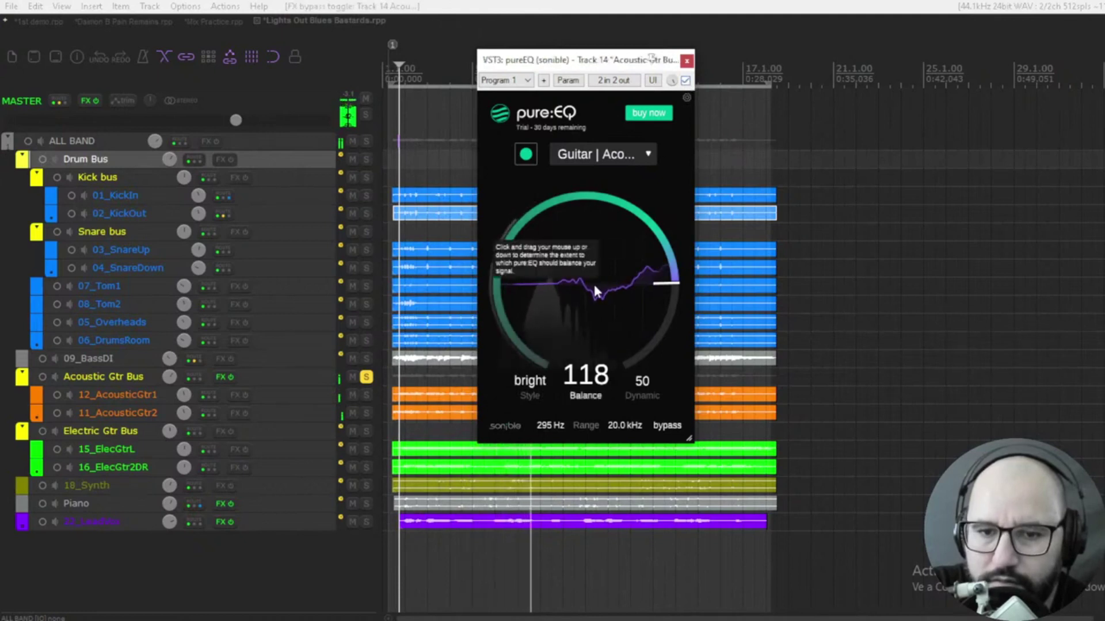
{"action": "left_click", "coordinate": [530, 382]}
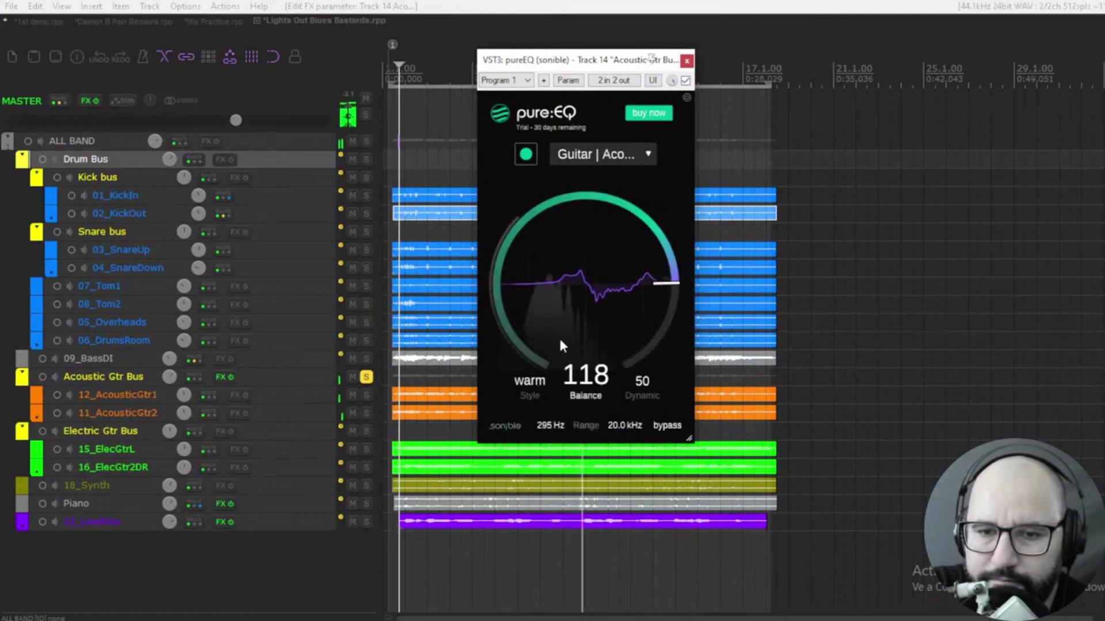
{"action": "left_click_drag", "start_coordinate": [559, 337], "coordinate": [561, 347]}
- Set the low Range limit to 112 Hz, A/B the EQ, and stop playback
{"action": "left_click_drag", "start_coordinate": [551, 425], "coordinate": [546, 519]}
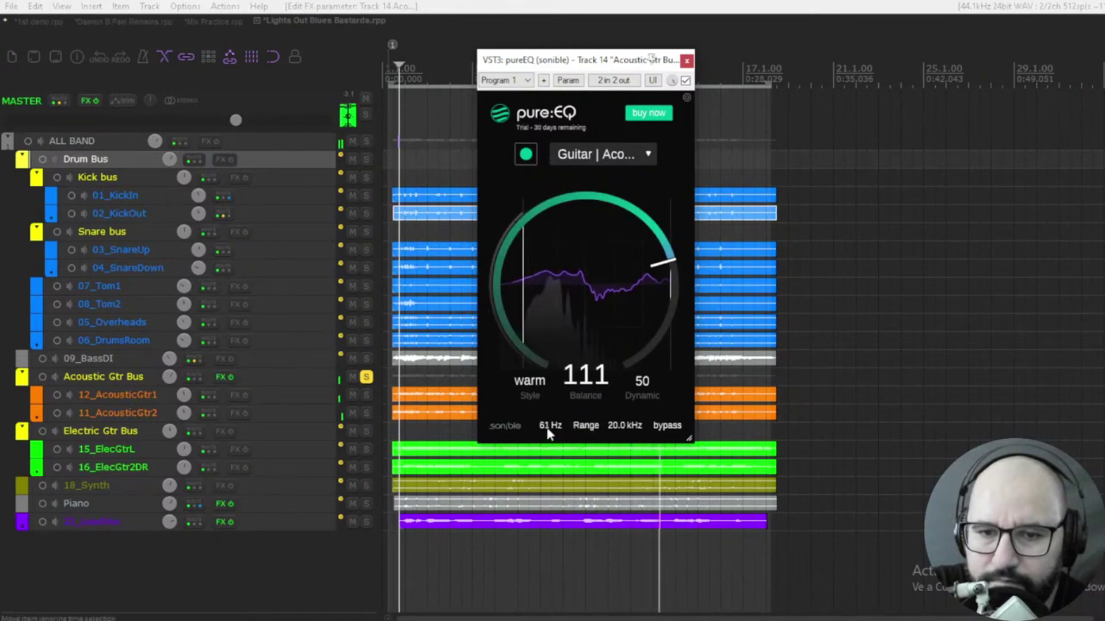
{"action": "left_click_drag", "start_coordinate": [546, 400], "coordinate": [547, 390]}
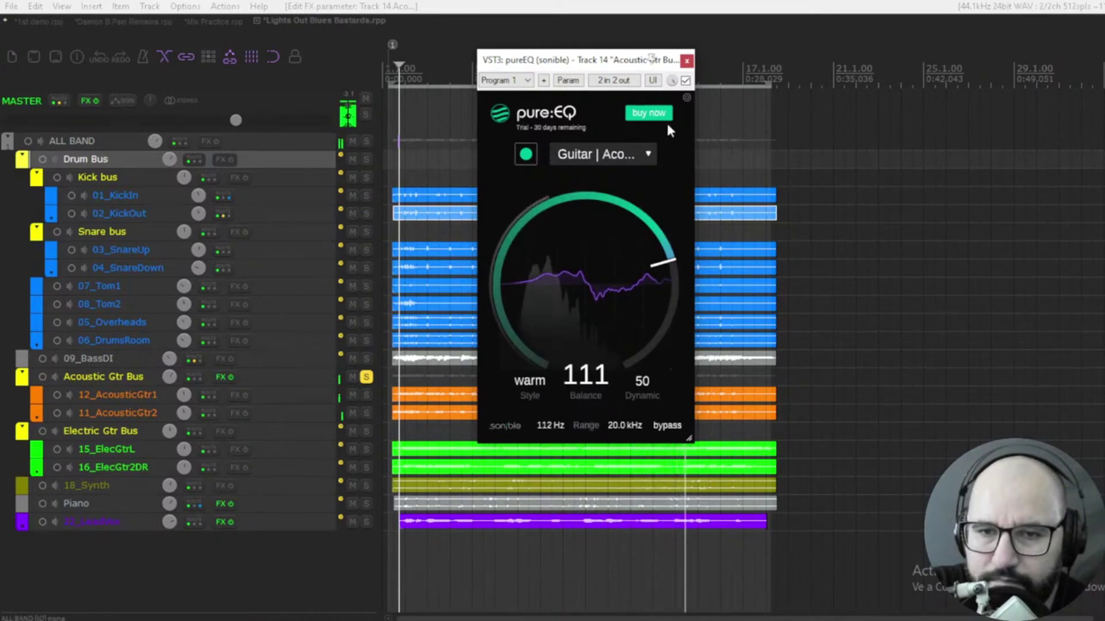
{"action": "left_click", "coordinate": [686, 80]}
{"action": "left_click", "coordinate": [686, 80]}
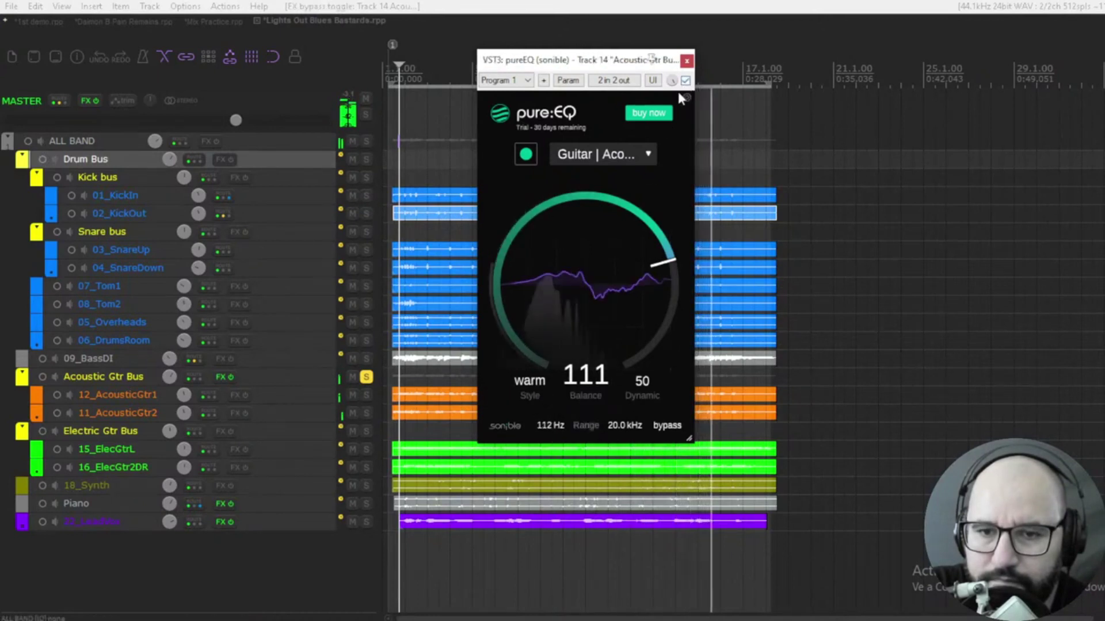
{"action": "key", "text": "space"}
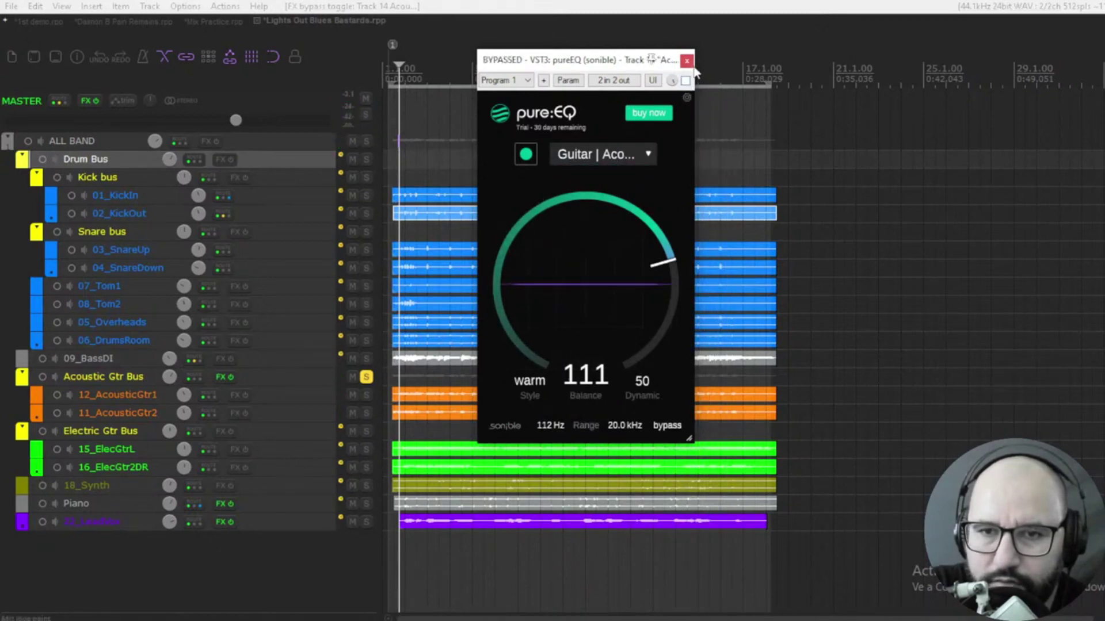
- Close the guitar EQ, solo the Piano track, and open its pure:EQ during playback
{"action": "left_click", "coordinate": [688, 59]}
{"action": "left_click", "coordinate": [366, 378]}
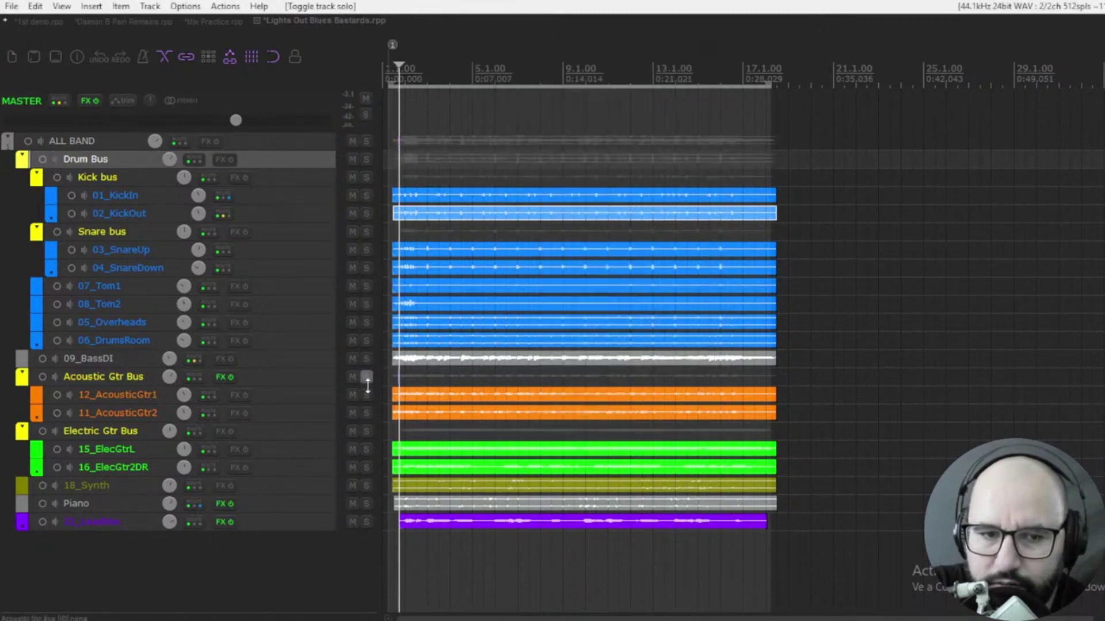
{"action": "left_click", "coordinate": [367, 504]}
{"action": "key", "text": "space"}
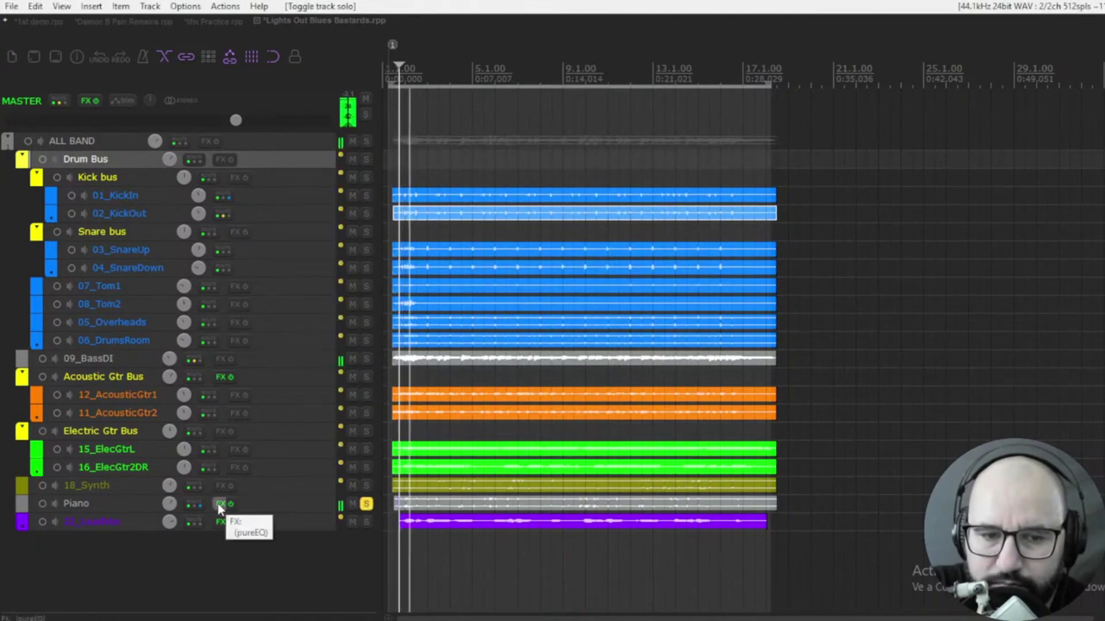
{"action": "right_click", "coordinate": [223, 504]}
{"action": "left_click", "coordinate": [250, 384]}
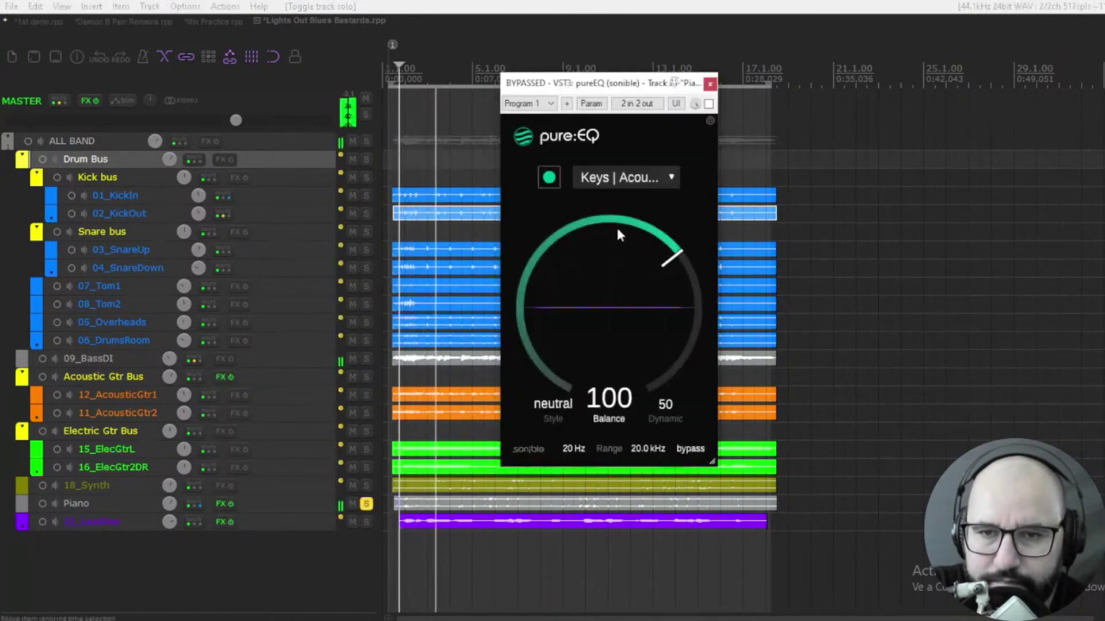
- Keep the Keys | Acoustic profile, enable the piano EQ, and A/B it
{"action": "left_click", "coordinate": [630, 177]}
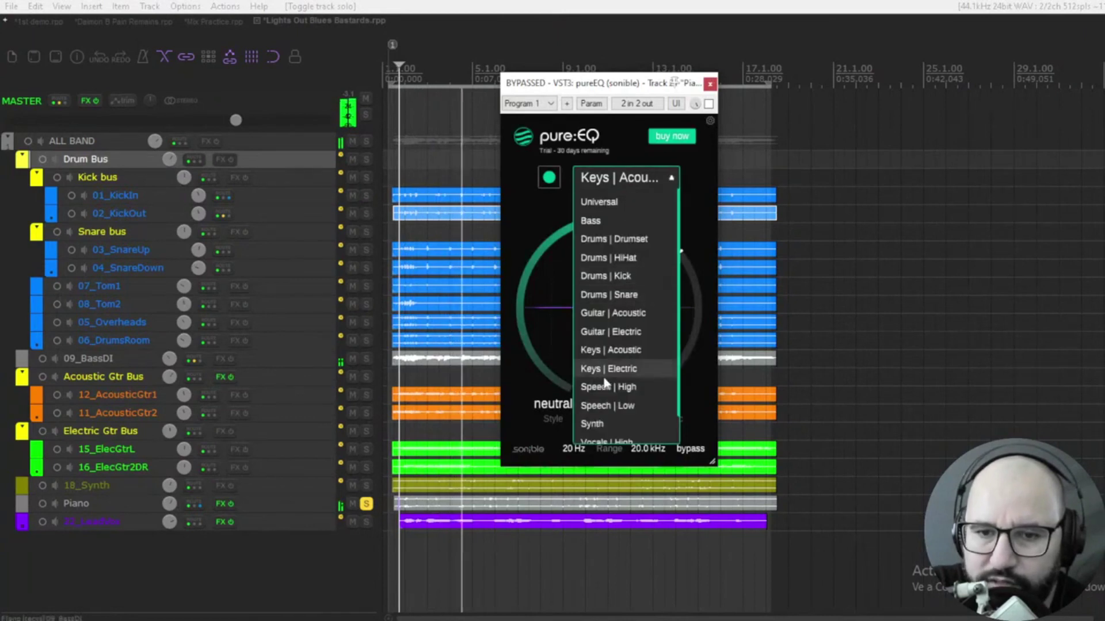
{"action": "left_click", "coordinate": [691, 164]}
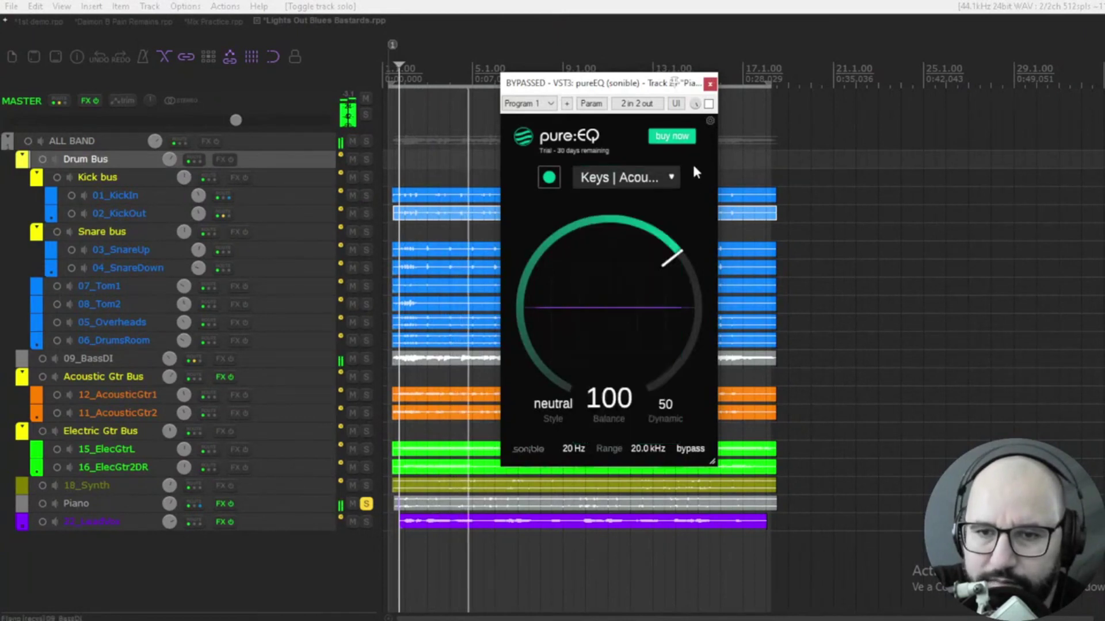
{"action": "left_click", "coordinate": [708, 103]}
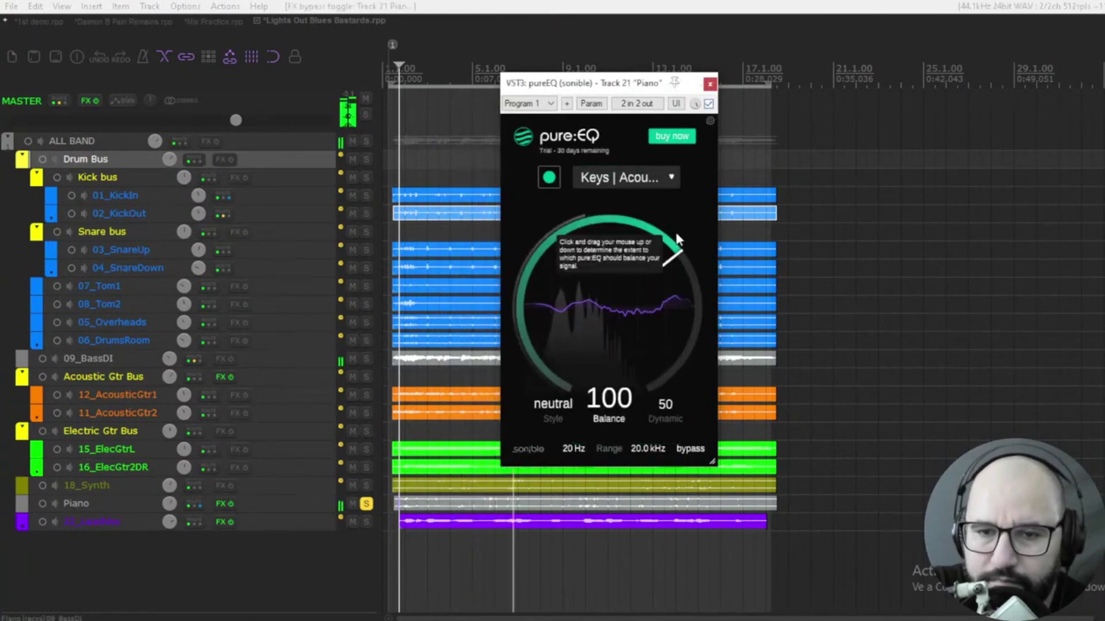
{"action": "left_click", "coordinate": [709, 105]}
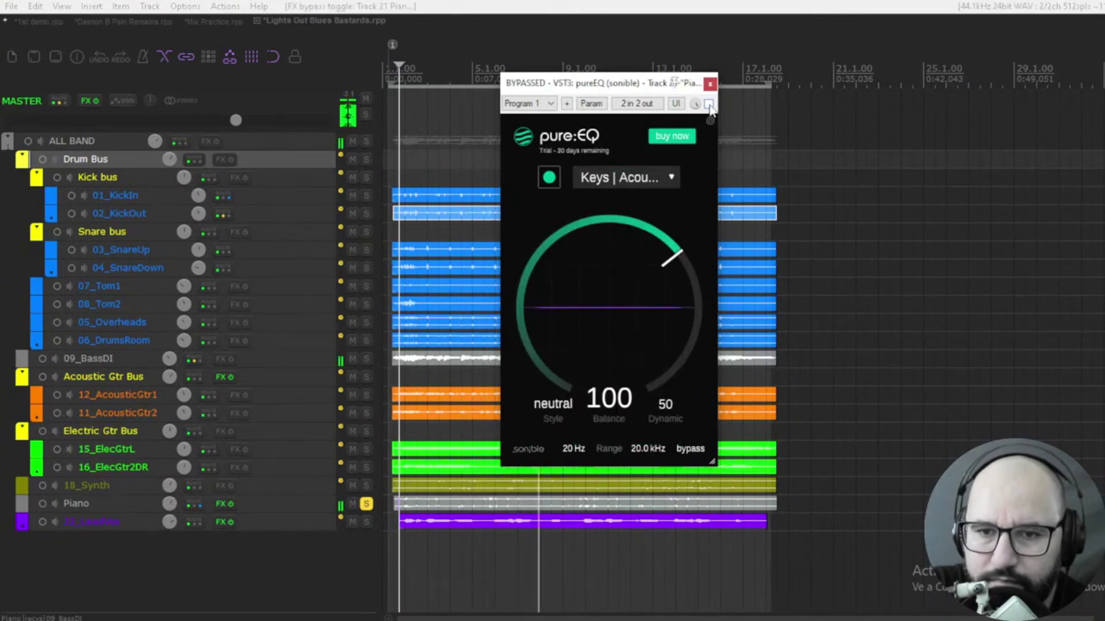
{"action": "left_click", "coordinate": [709, 103]}
- Try piano Balance 123 and 119 while cycling bright and warm styles
{"action": "left_click_drag", "start_coordinate": [637, 273], "coordinate": [637, 243]}
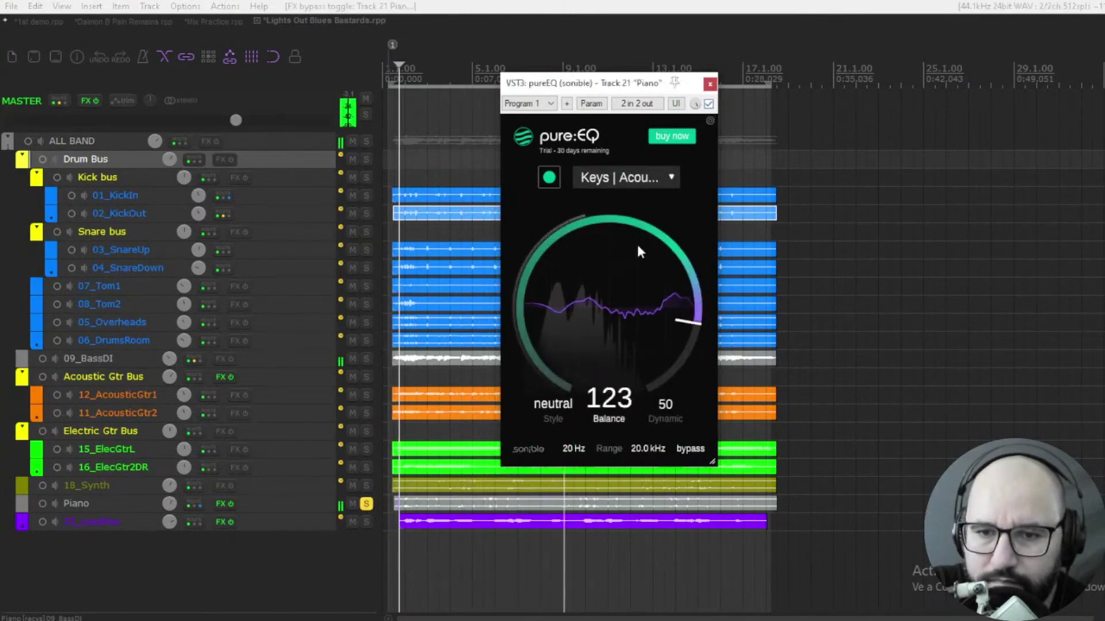
{"action": "left_click", "coordinate": [553, 405]}
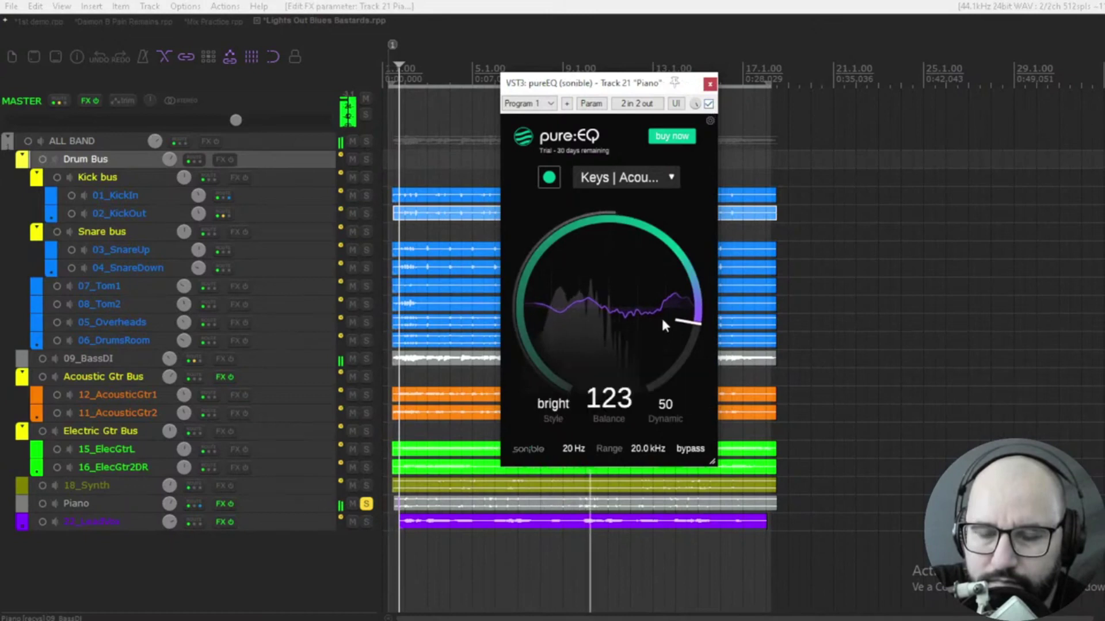
{"action": "left_click_drag", "start_coordinate": [686, 324], "coordinate": [678, 277]}
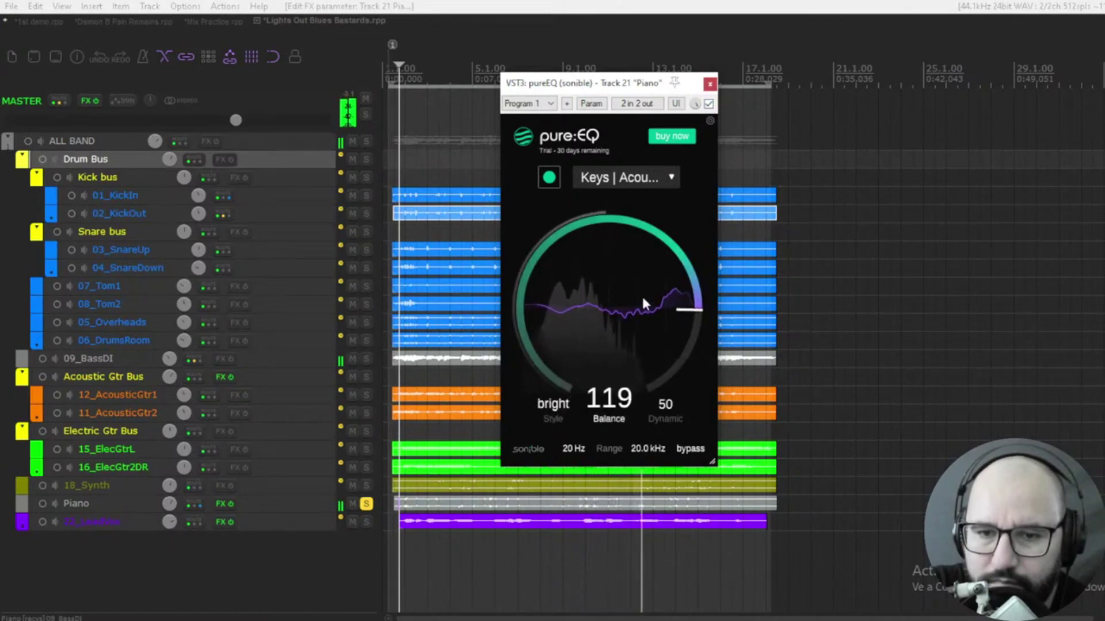
{"action": "left_click", "coordinate": [553, 406]}
{"action": "left_click", "coordinate": [556, 420]}
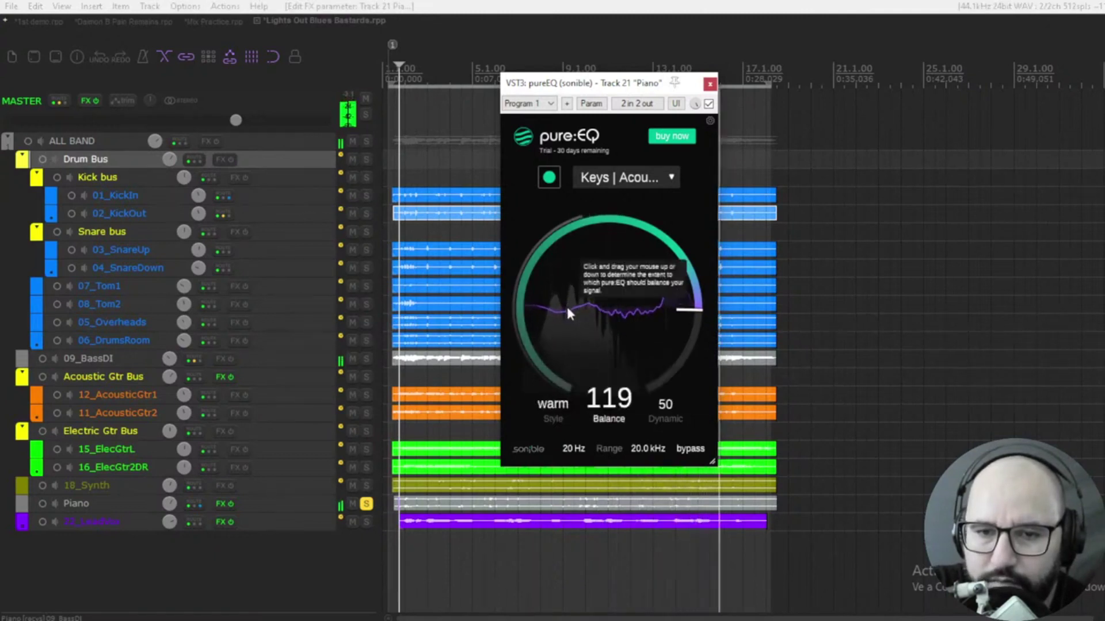
{"action": "mouse_move", "coordinate": [604, 311]}
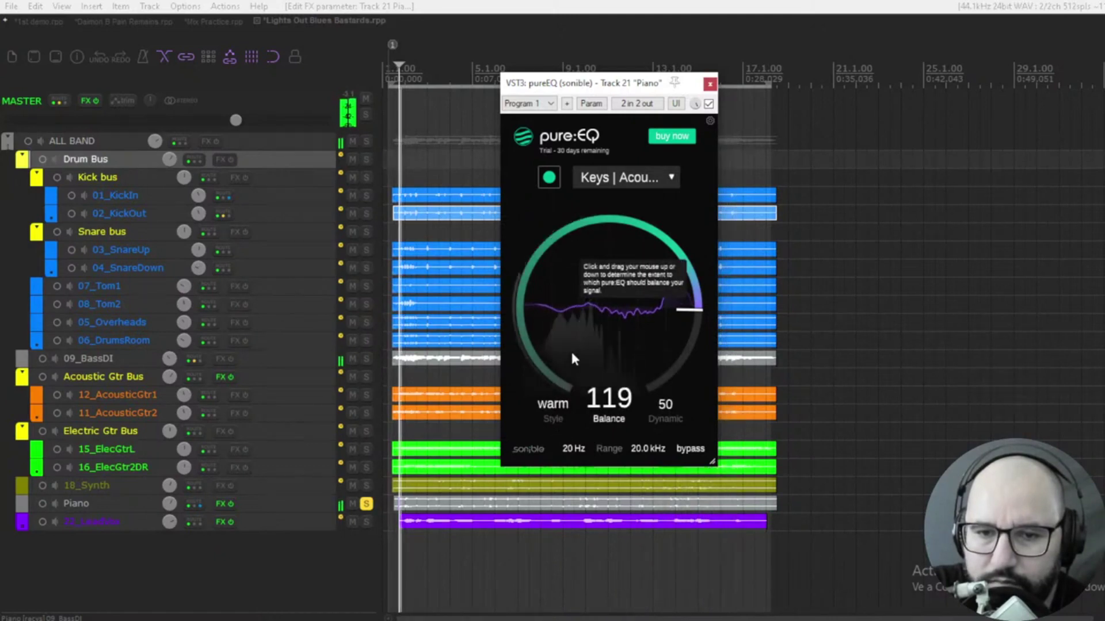
- Set Balance 122 and audition neutral, bright and warm styles, restarting playback
{"action": "left_click_drag", "start_coordinate": [695, 280], "coordinate": [659, 290]}
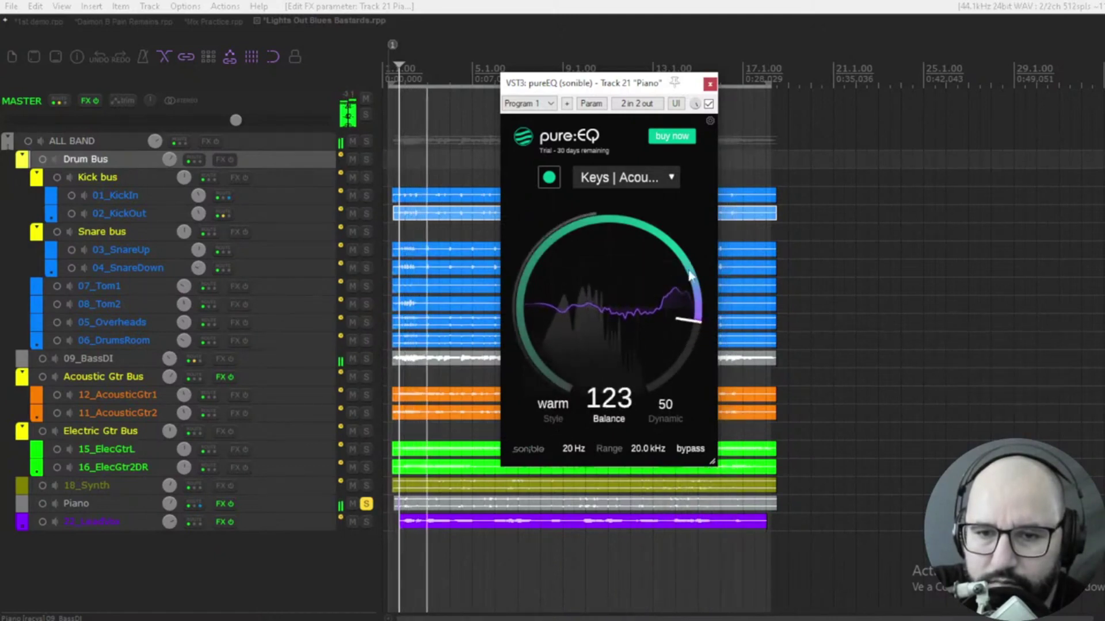
{"action": "left_click", "coordinate": [554, 403]}
{"action": "left_click", "coordinate": [565, 413]}
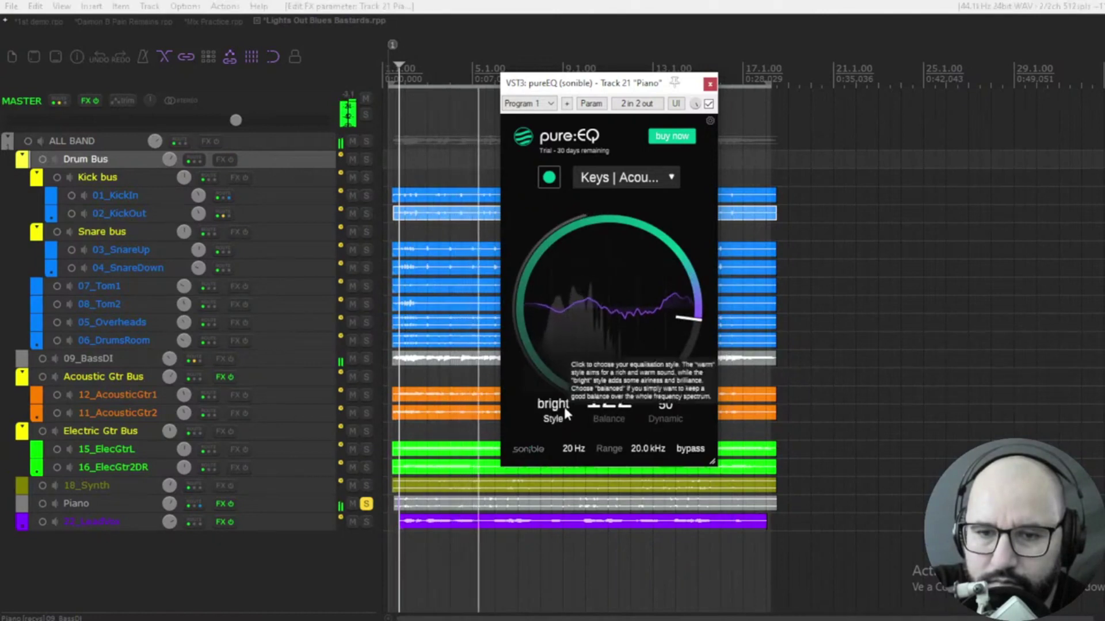
{"action": "left_click", "coordinate": [564, 408]}
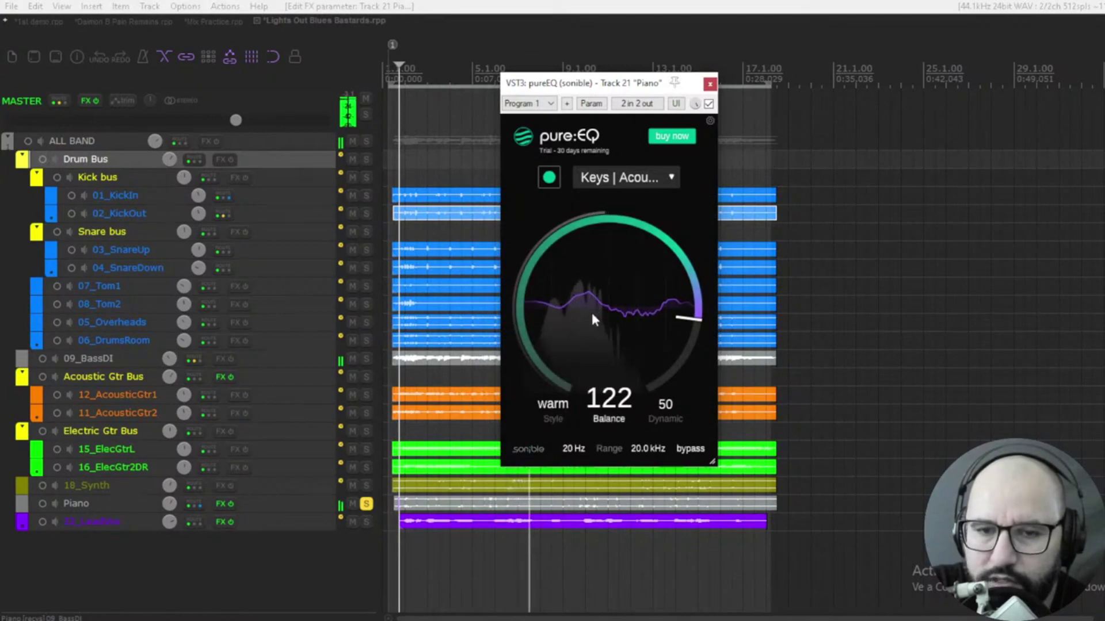
{"action": "key", "text": "space"}
{"action": "left_click", "coordinate": [554, 404]}
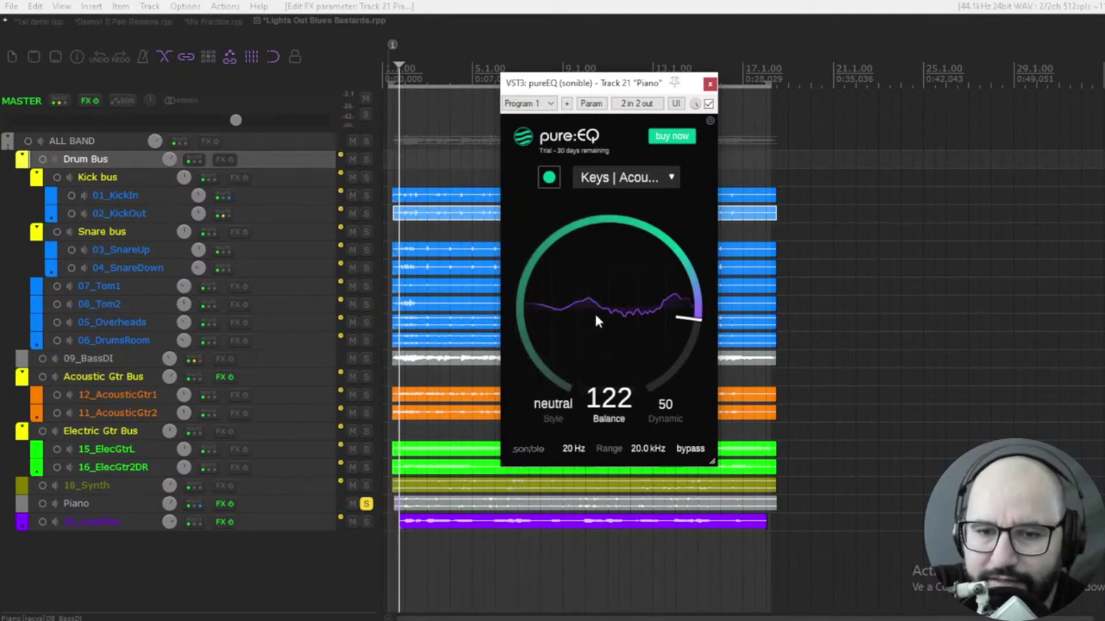
{"action": "key", "text": "space"}
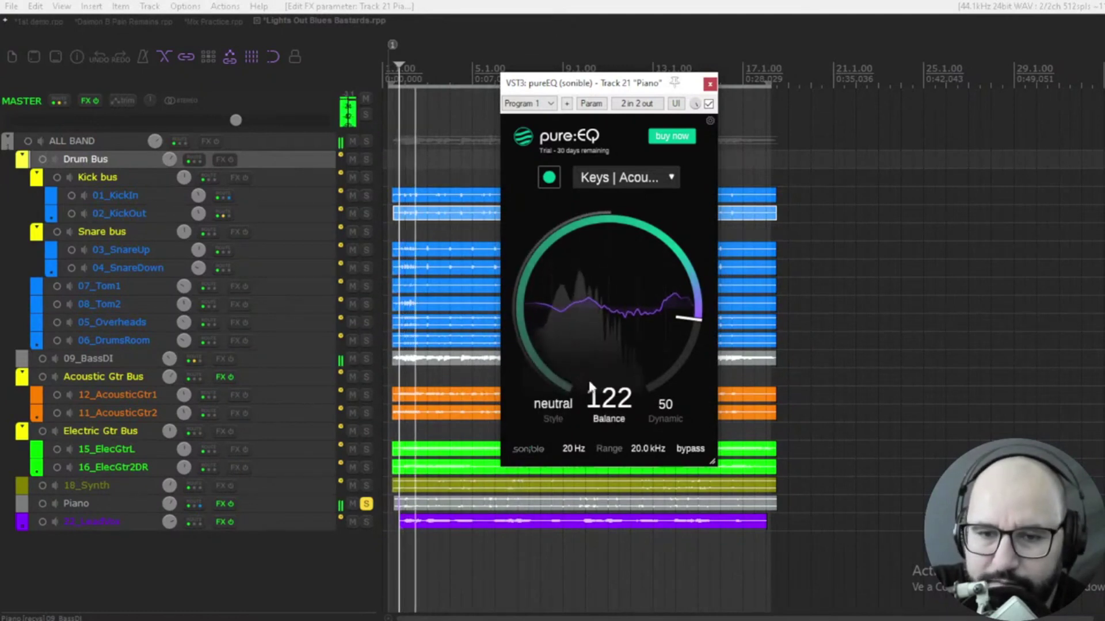
- Set Dynamic 100, Balance 126 and bright style, comparing with bypass
{"action": "left_click_drag", "start_coordinate": [666, 403], "coordinate": [666, 311]}
{"action": "left_click", "coordinate": [709, 104]}
{"action": "left_click", "coordinate": [708, 104]}
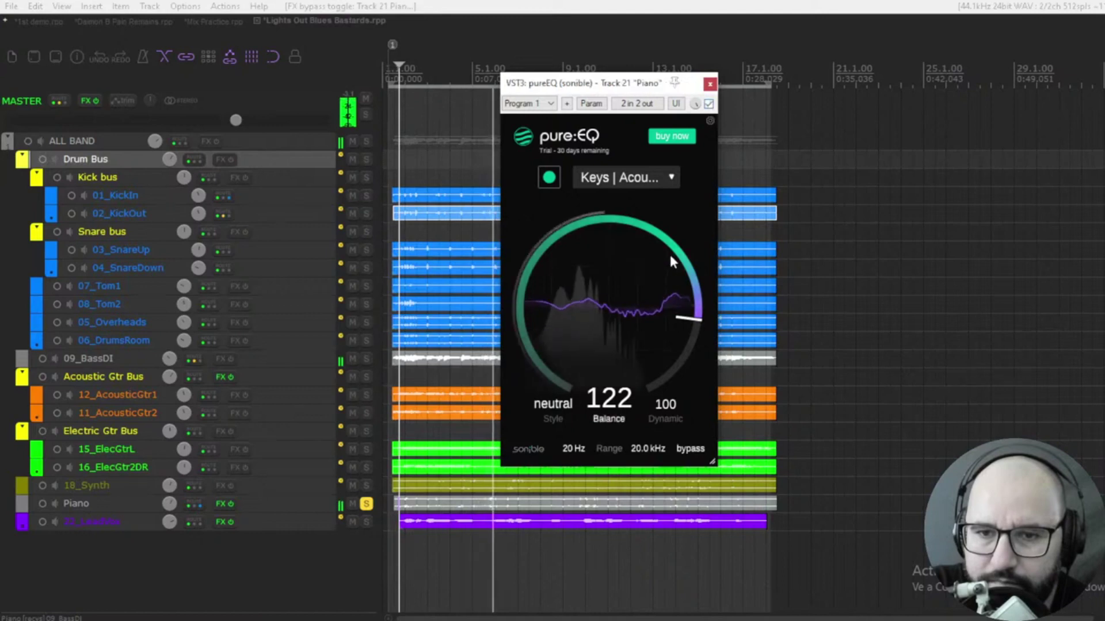
{"action": "mouse_move", "coordinate": [675, 253]}
{"action": "left_mouse_down"}
{"action": "mouse_move", "coordinate": [675, 170]}
{"action": "mouse_move", "coordinate": [646, 258]}
{"action": "left_mouse_up"}
{"action": "left_click", "coordinate": [552, 404]}
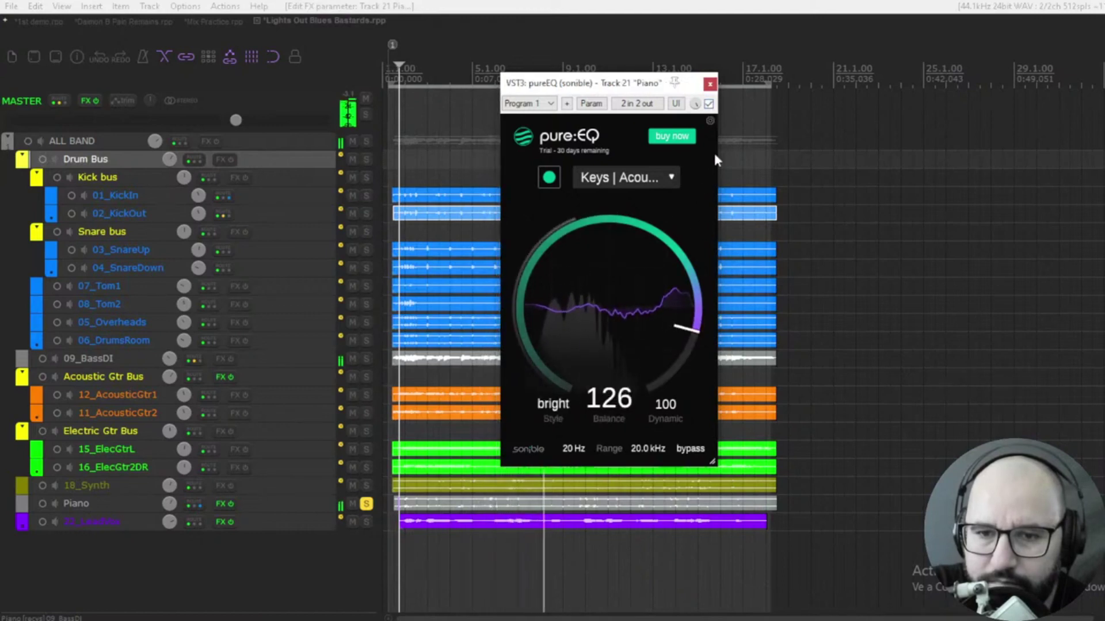
{"action": "left_click", "coordinate": [709, 104]}
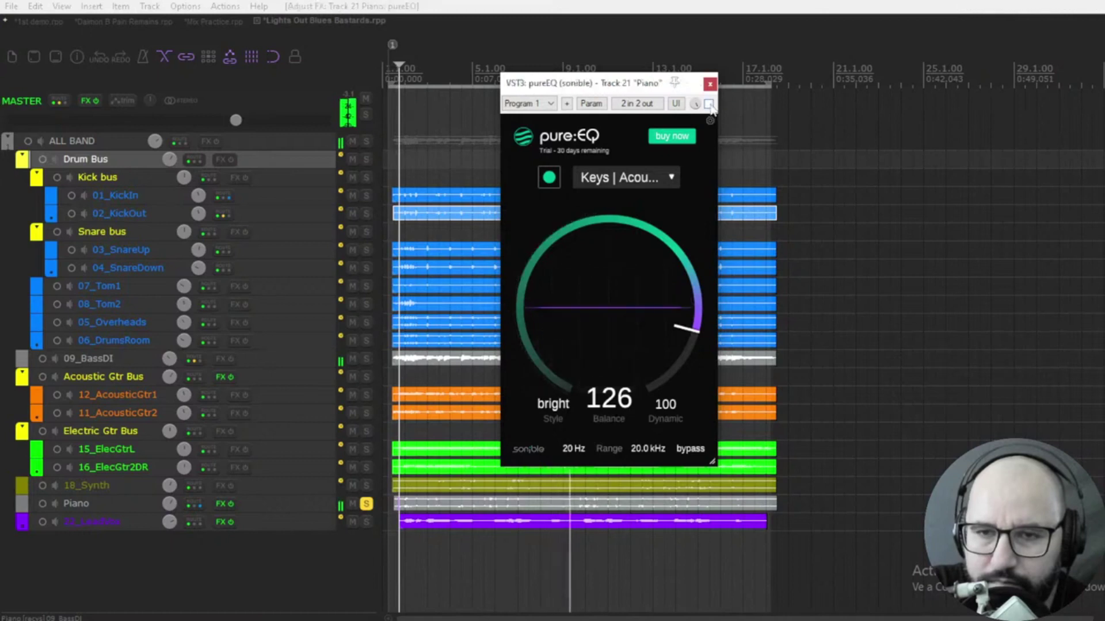
- Close the piano EQ, solo 22_LeadVox, and open its pure:EQ with playback running
{"action": "left_click", "coordinate": [709, 83]}
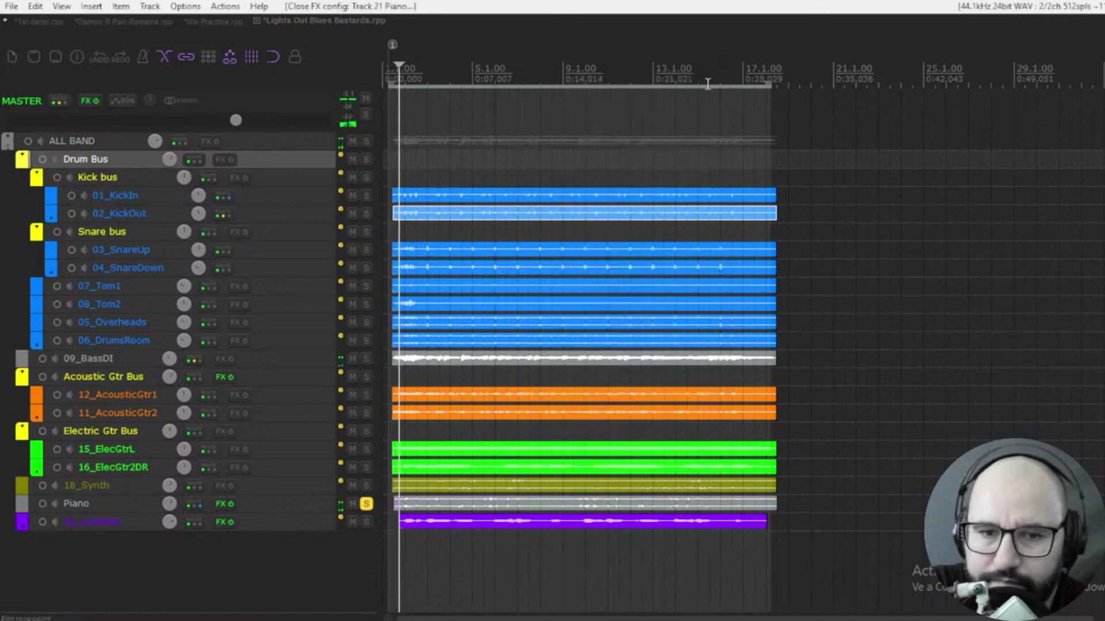
{"action": "left_click", "coordinate": [366, 506]}
{"action": "left_click", "coordinate": [365, 523]}
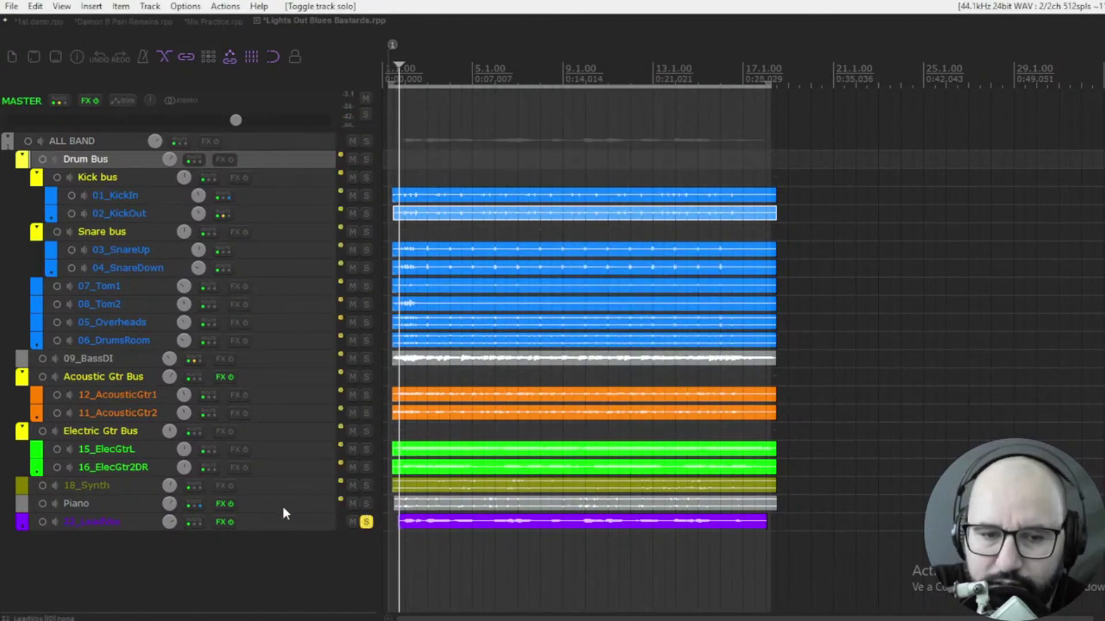
{"action": "right_click", "coordinate": [218, 523]}
{"action": "left_click", "coordinate": [259, 404]}
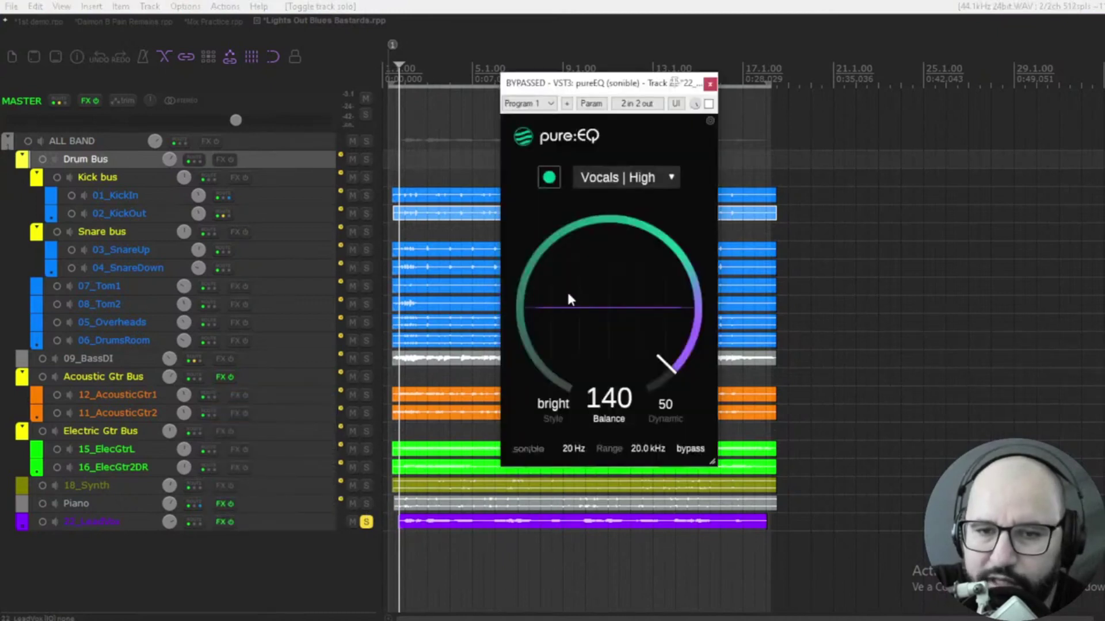
{"action": "key", "text": "space"}
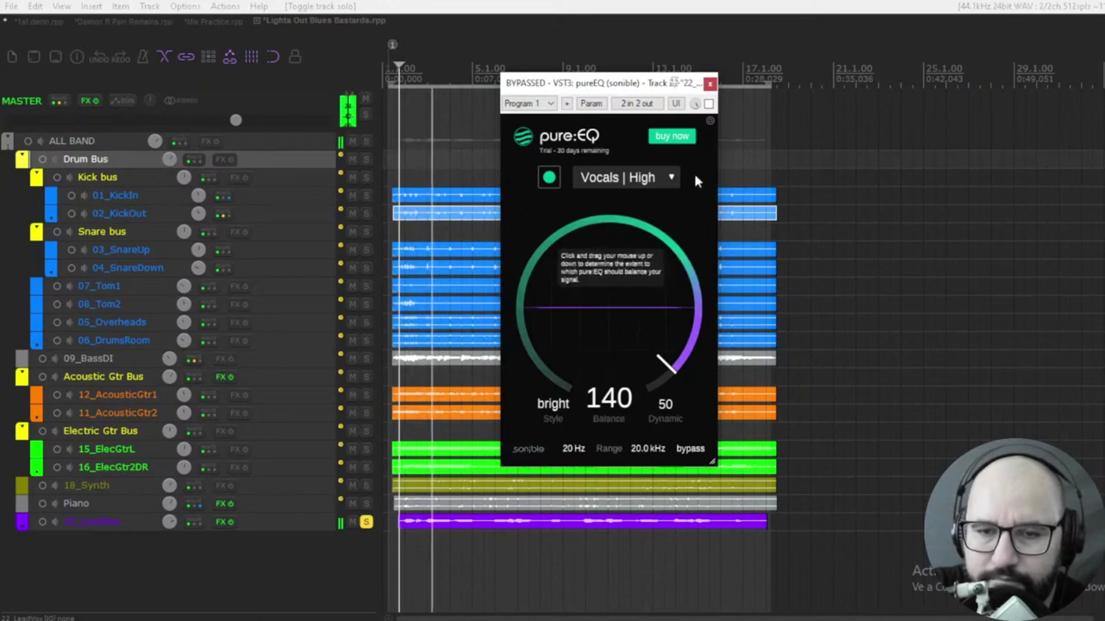
- Enable the vocal EQ and audition warm, neutral and bright styles, with Balance around 121
{"action": "double_click", "coordinate": [637, 227]}
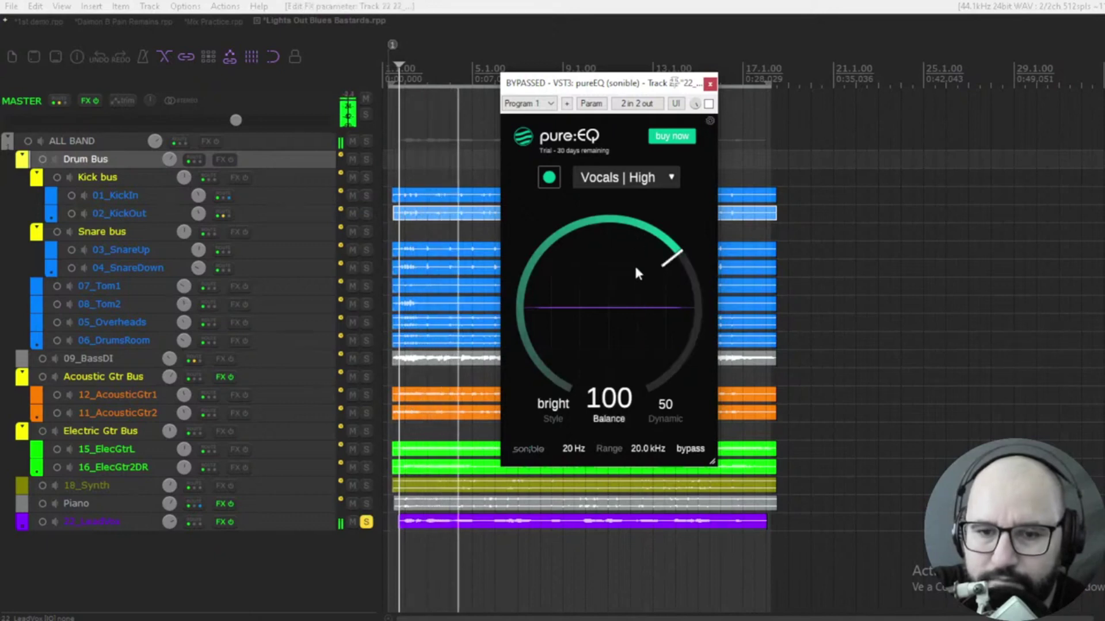
{"action": "left_click", "coordinate": [553, 403]}
{"action": "left_click", "coordinate": [709, 104]}
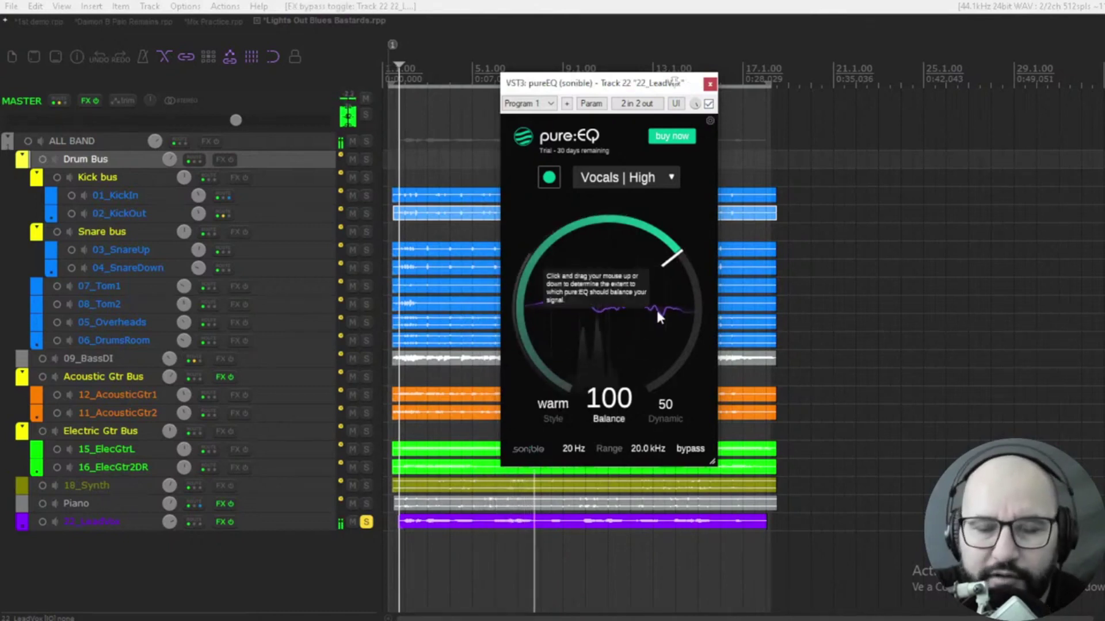
{"action": "left_click", "coordinate": [561, 404]}
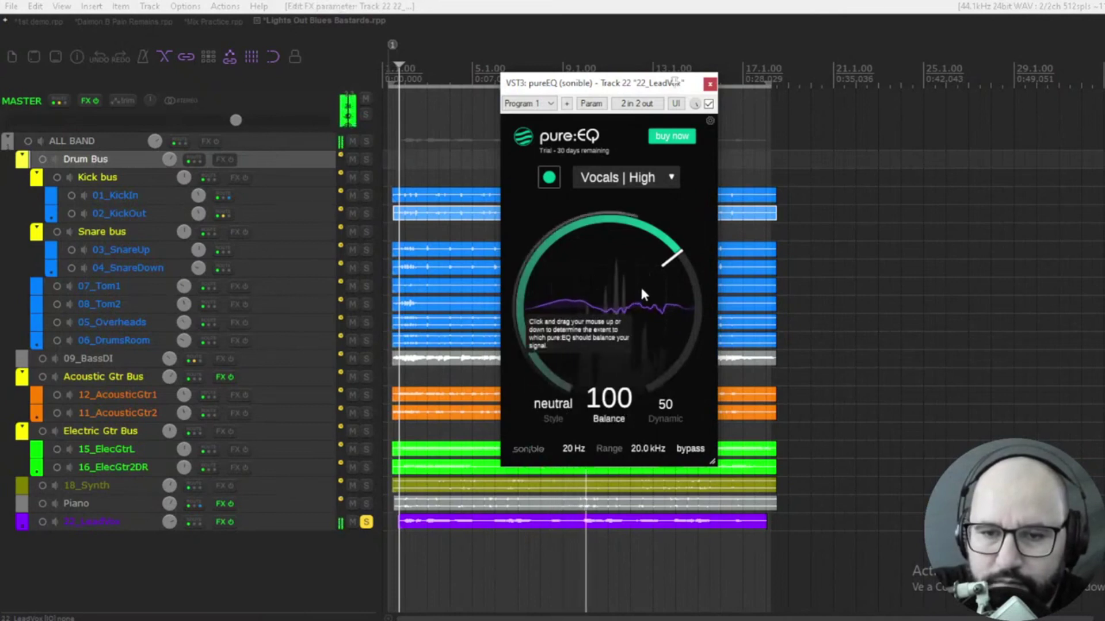
{"action": "left_click_drag", "start_coordinate": [640, 282], "coordinate": [641, 261]}
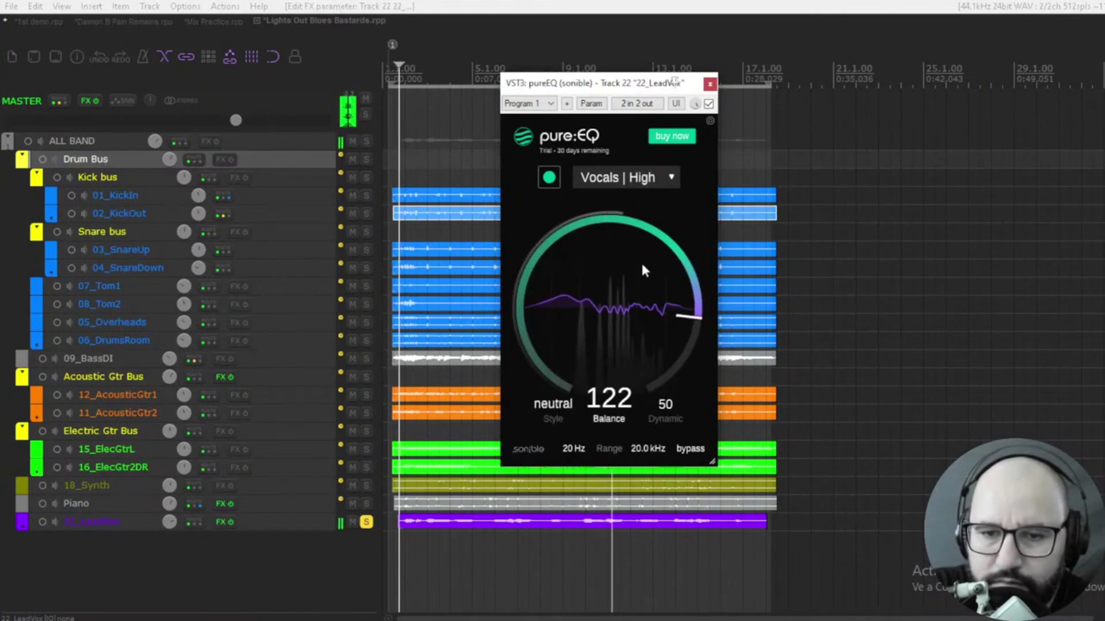
{"action": "left_click", "coordinate": [553, 404]}
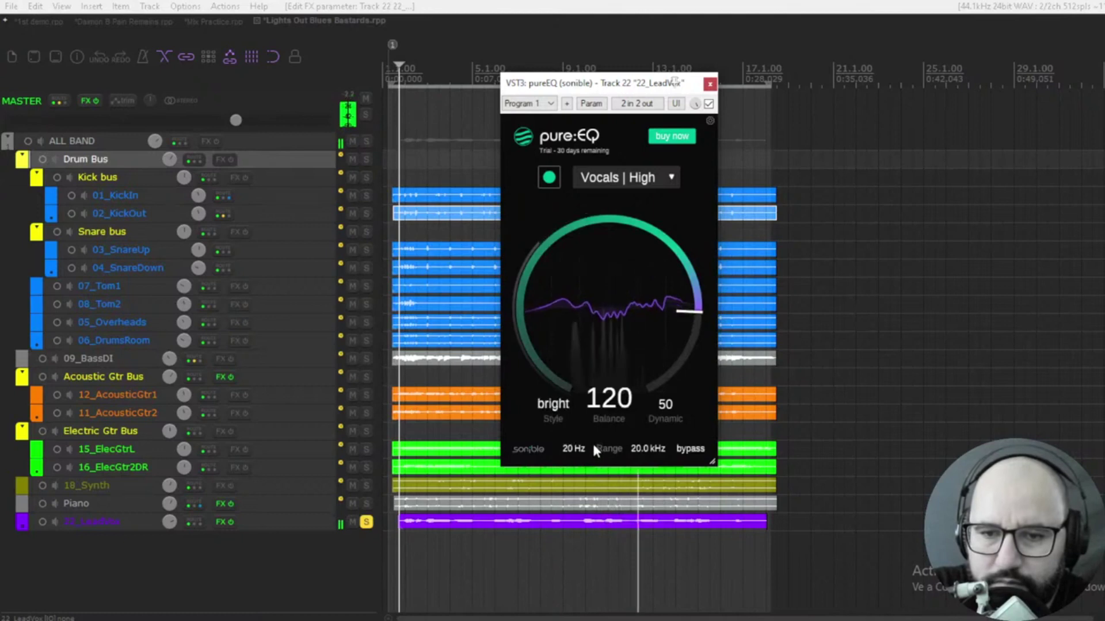
- Set vocal Balance 144, A/B, then raise Dynamic to 100 and the low limit to 70 Hz
{"action": "left_click_drag", "start_coordinate": [663, 286], "coordinate": [664, 275]}
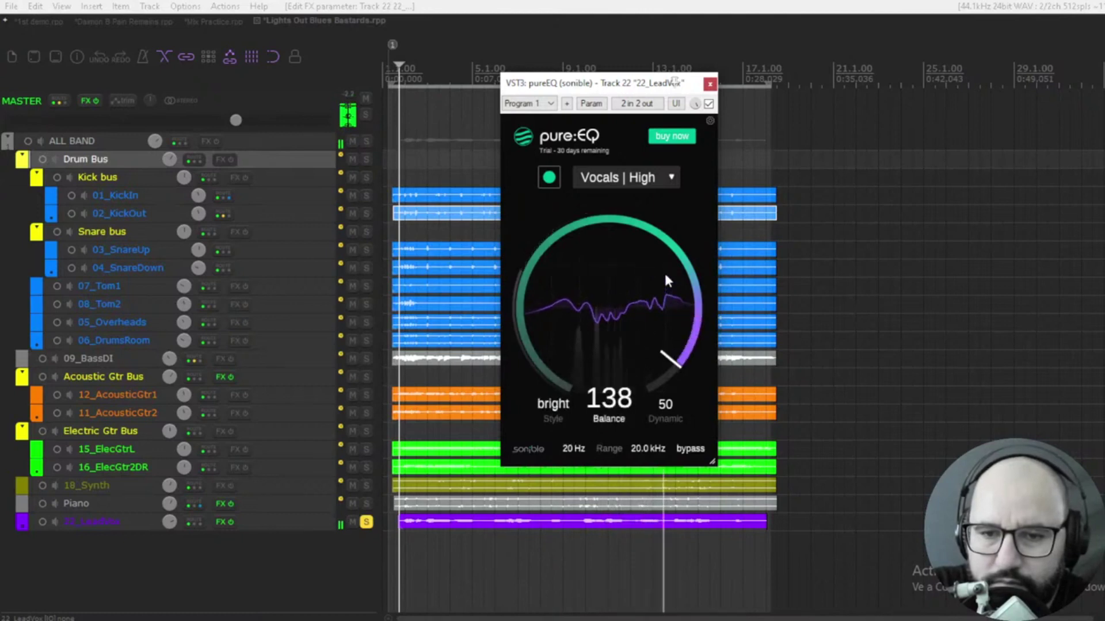
{"action": "left_click_drag", "start_coordinate": [664, 273], "coordinate": [658, 266]}
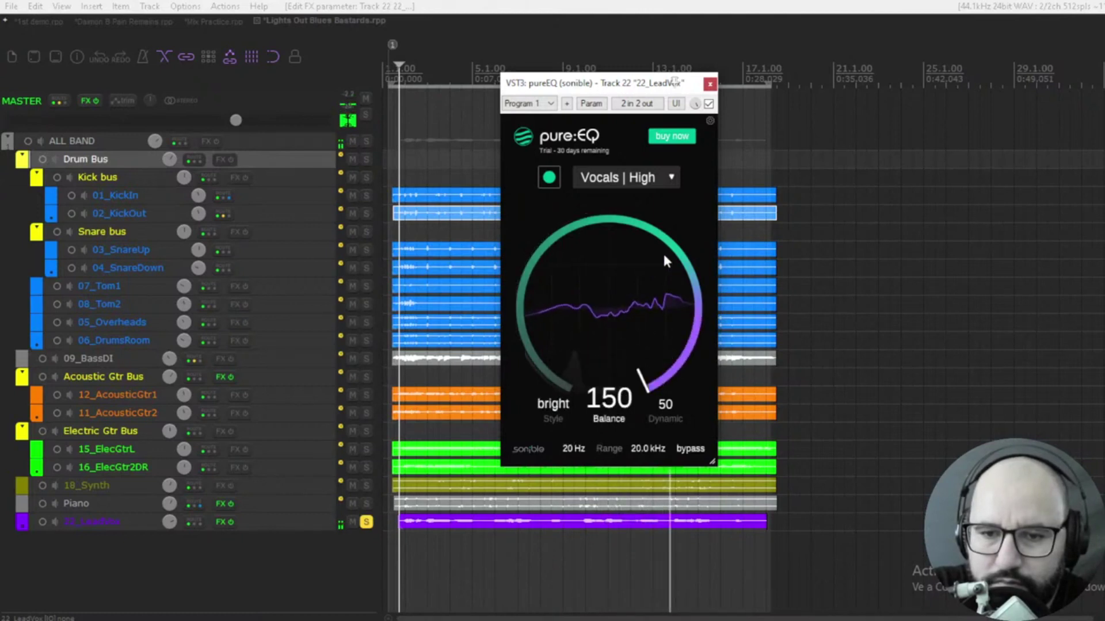
{"action": "left_click", "coordinate": [709, 105]}
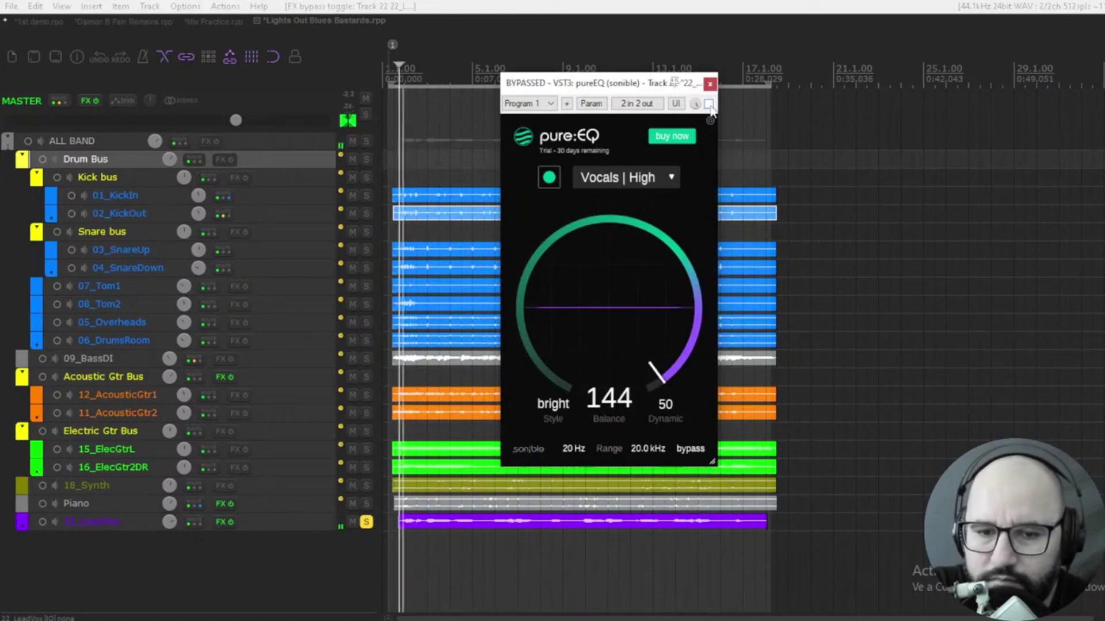
{"action": "left_click", "coordinate": [709, 104]}
{"action": "left_click_drag", "start_coordinate": [675, 420], "coordinate": [664, 381]}
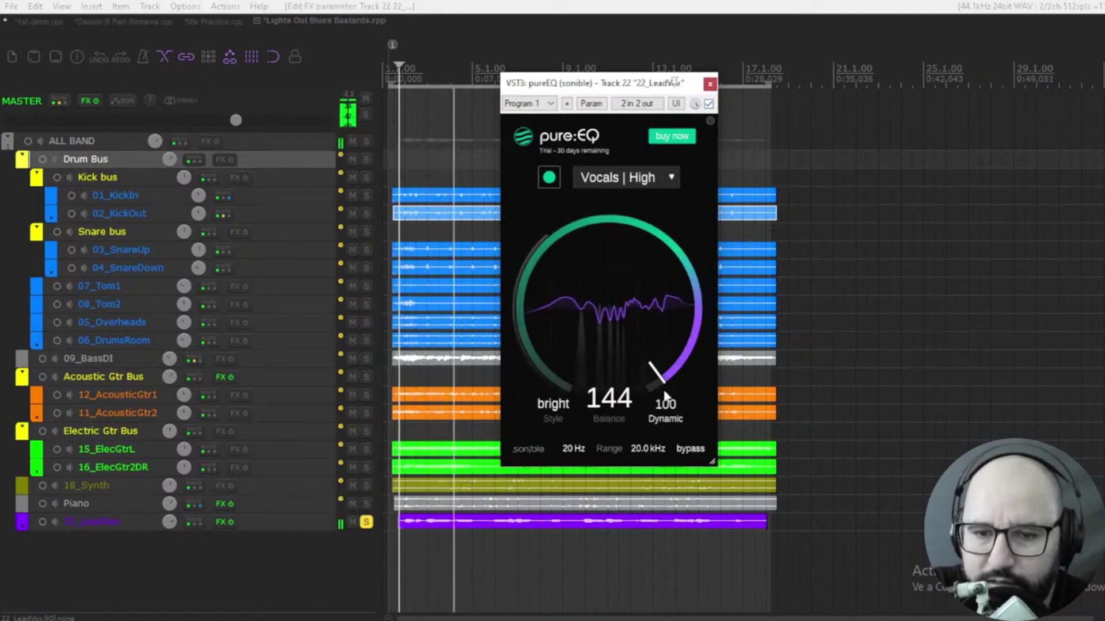
{"action": "left_click_drag", "start_coordinate": [573, 448], "coordinate": [588, 379]}
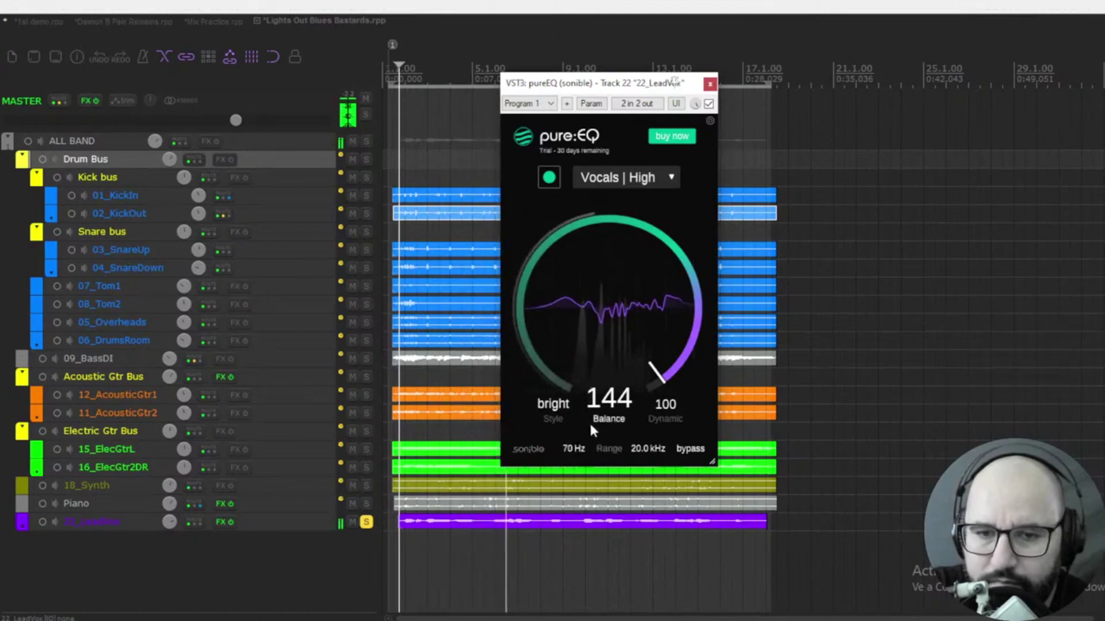
- A/B the lead vocal pure:EQ with two bypass toggles, leaving it engaged
{"action": "left_click", "coordinate": [709, 104]}
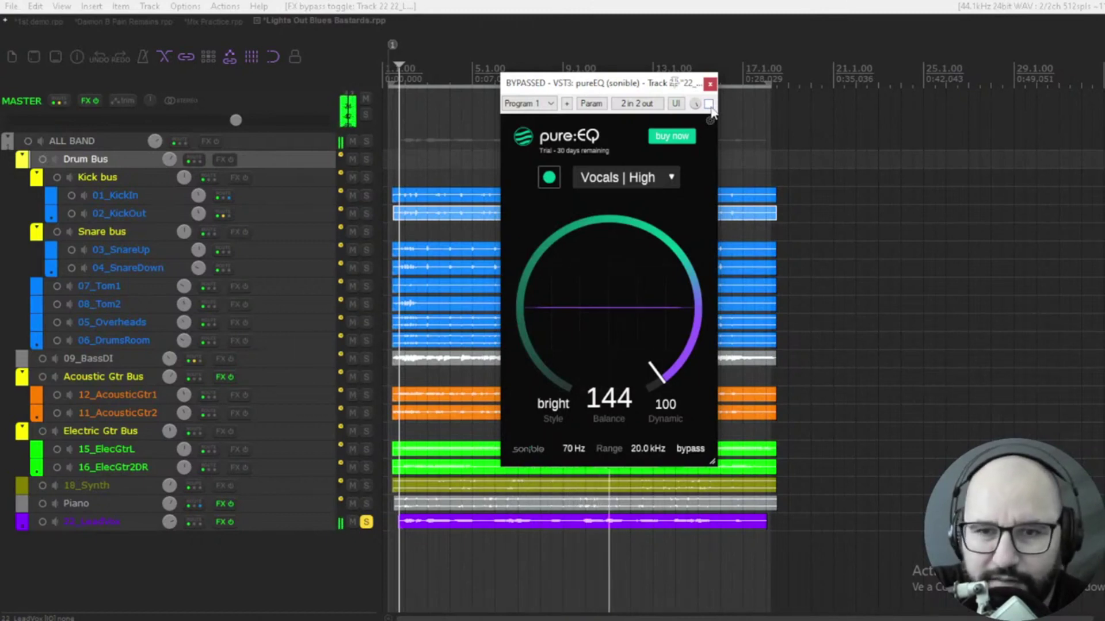
{"action": "left_click", "coordinate": [709, 104]}
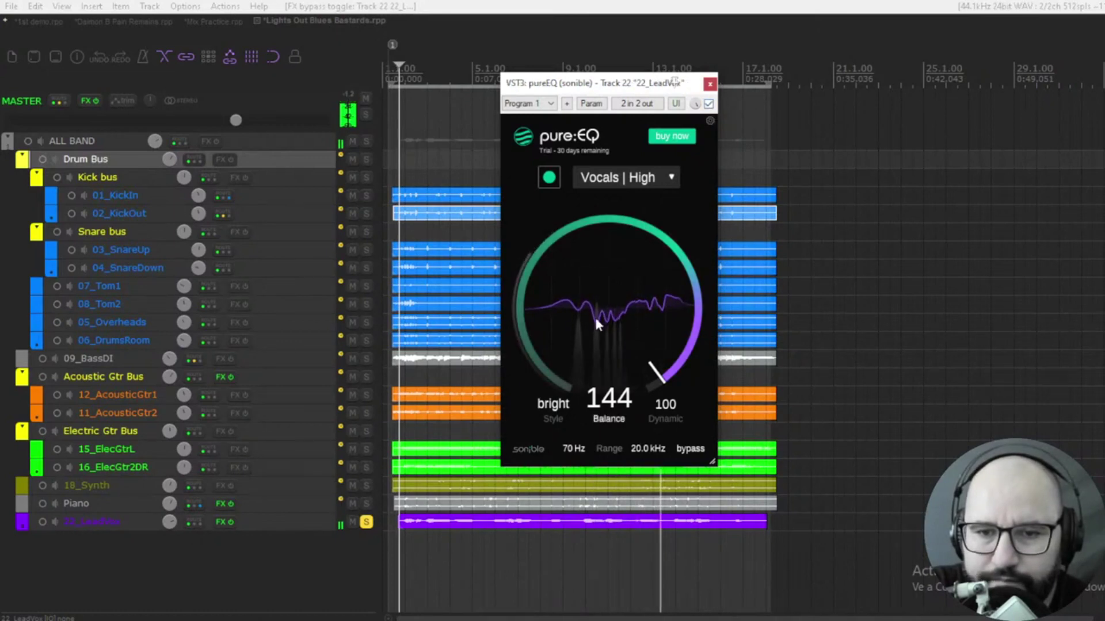
{"action": "left_click", "coordinate": [709, 104]}
{"action": "left_click", "coordinate": [708, 103]}
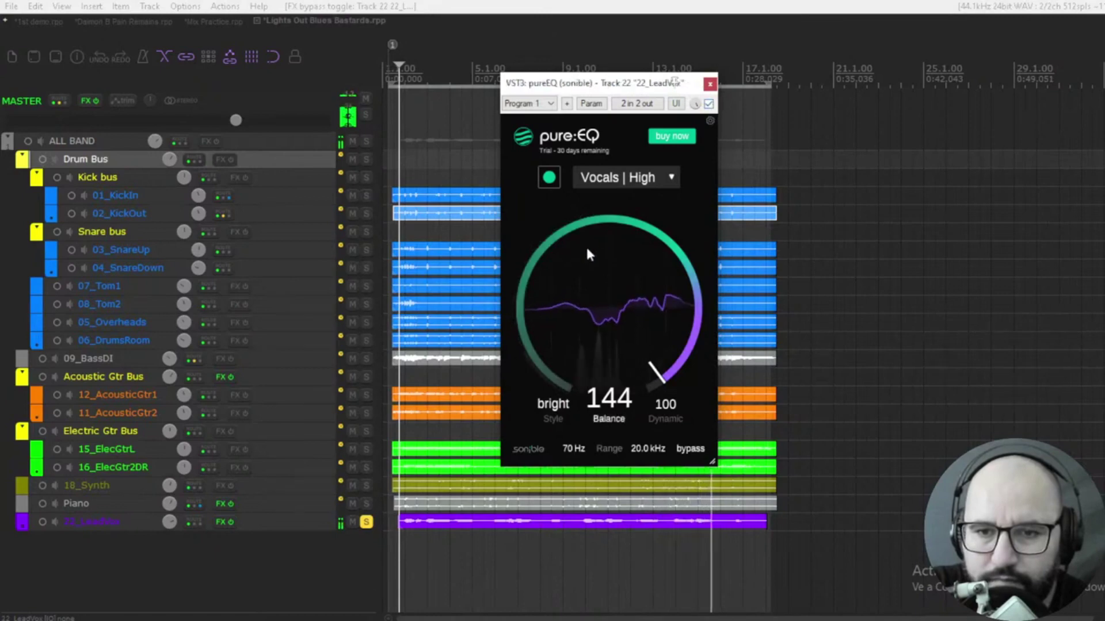